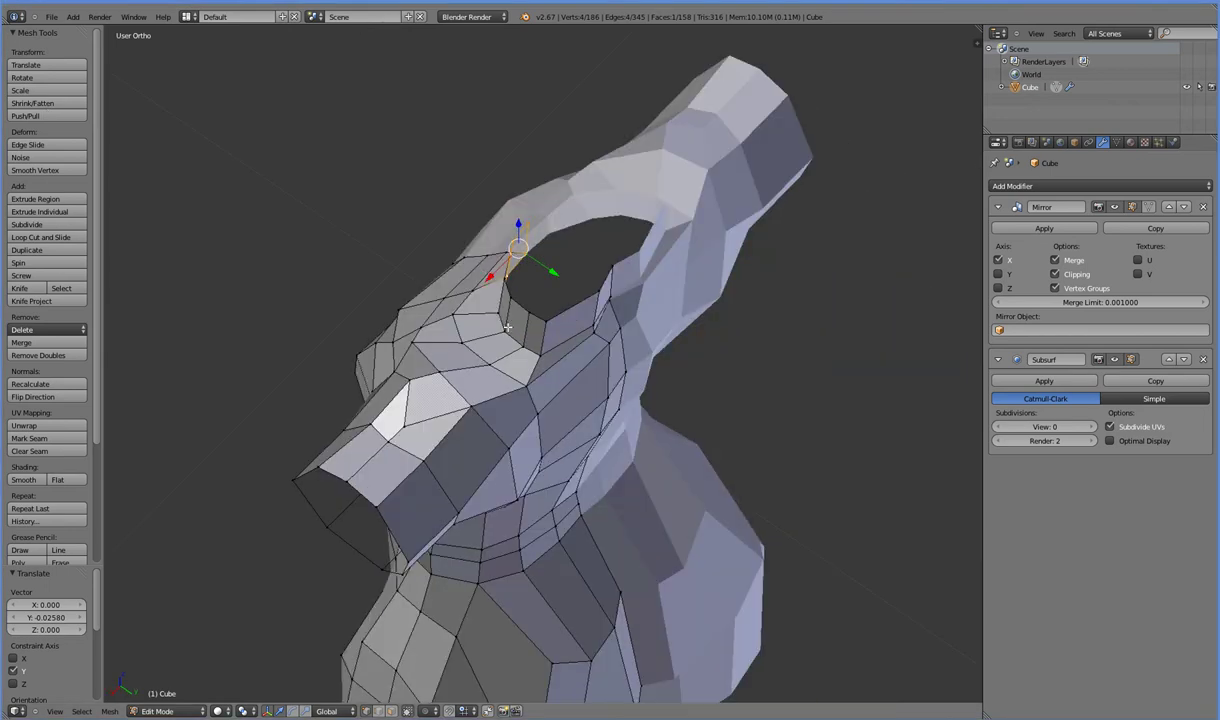
Select the vertical edge at the side of the neck opening and shift it 0.00524 along the Y axis.
middle_drag(507, 327, 514, 342)
right_click(545, 329)
shift+right_click(538, 349)
drag(513, 366, 592, 337)
Select the four vertices of the adjacent neck side face, nudge them freely, and move them -0.008877 along X.
right_click(512, 335)
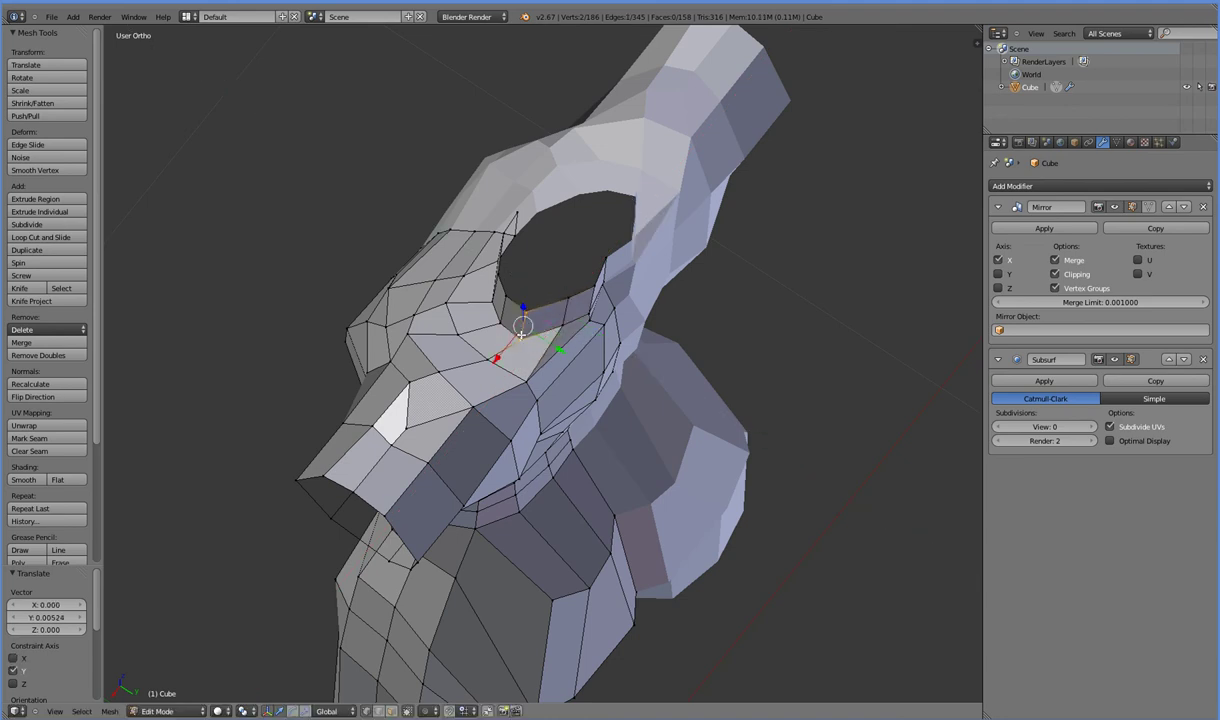
shift+right_click(505, 323)
shift+right_click(507, 298)
key(g)
click(491, 350)
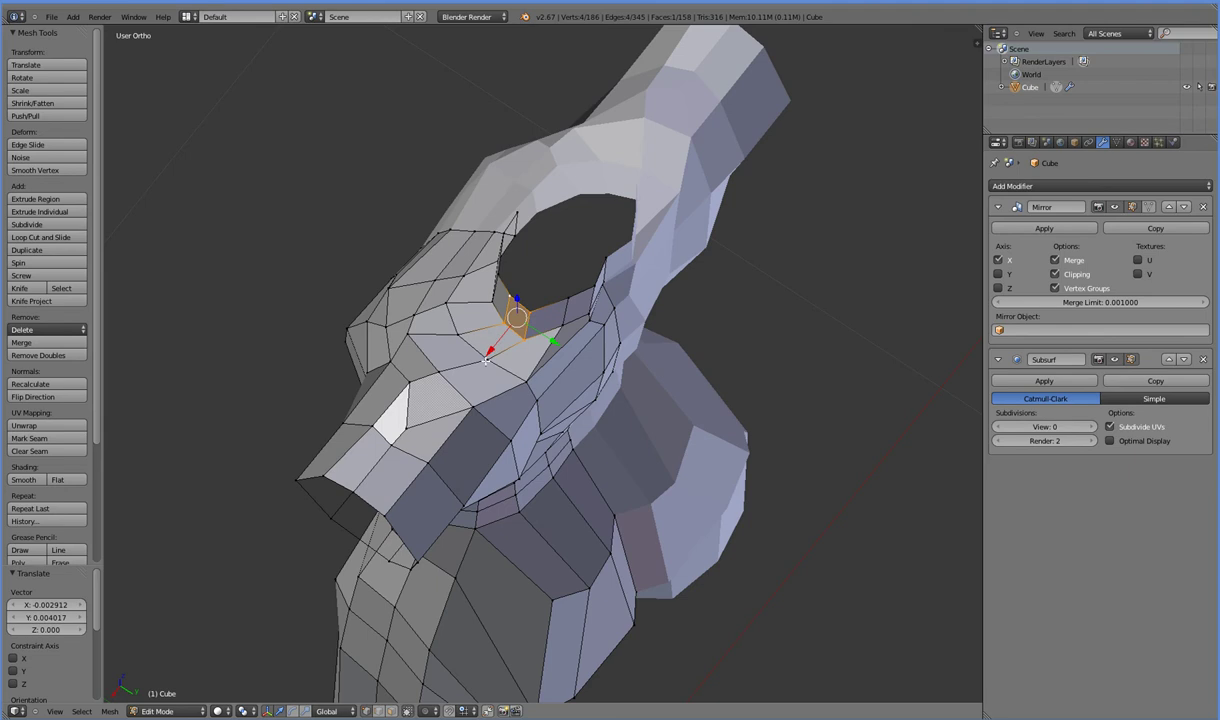
key(g)
key(x)
click(512, 333)
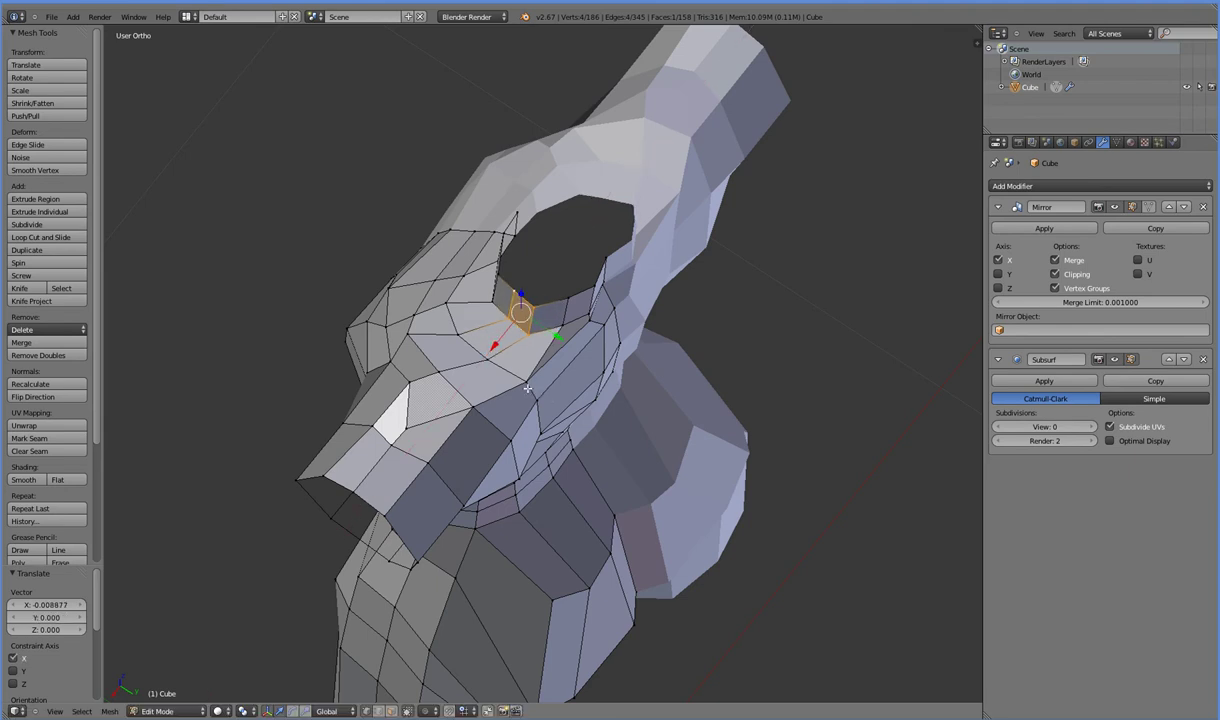
Turn on the Screencast Keys display in the 3D view.
middle_drag(527, 388, 511, 360)
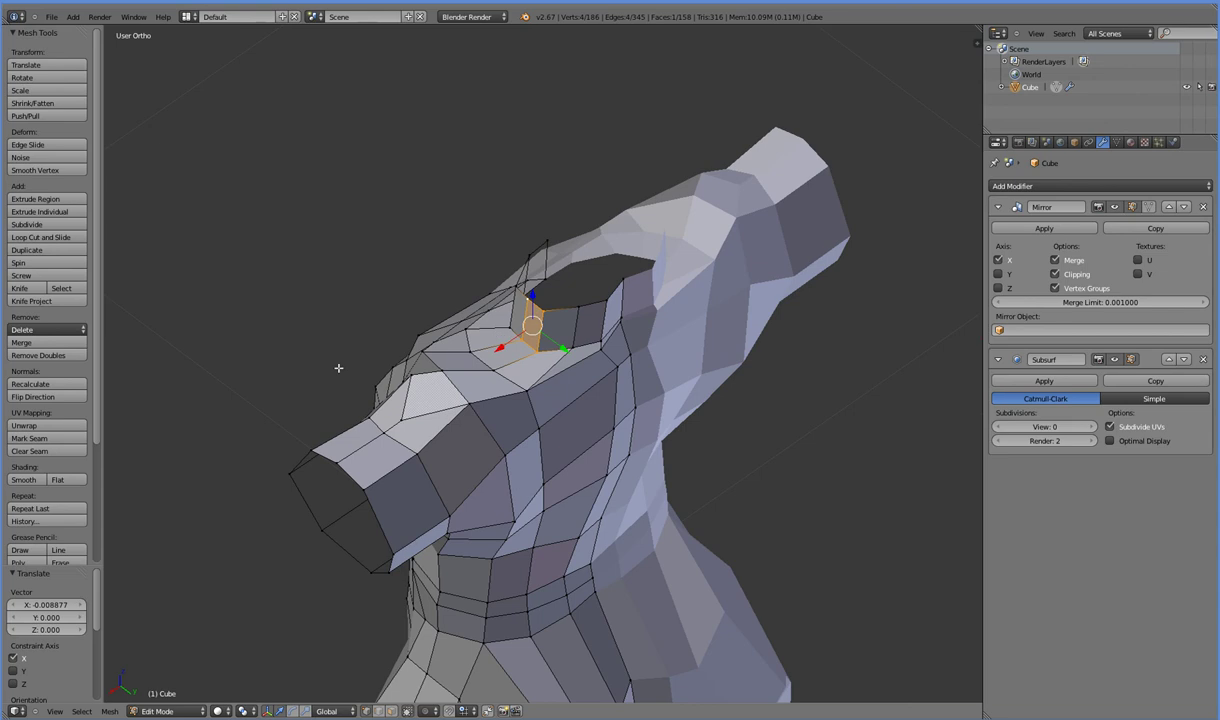
middle_drag(416, 369, 379, 357)
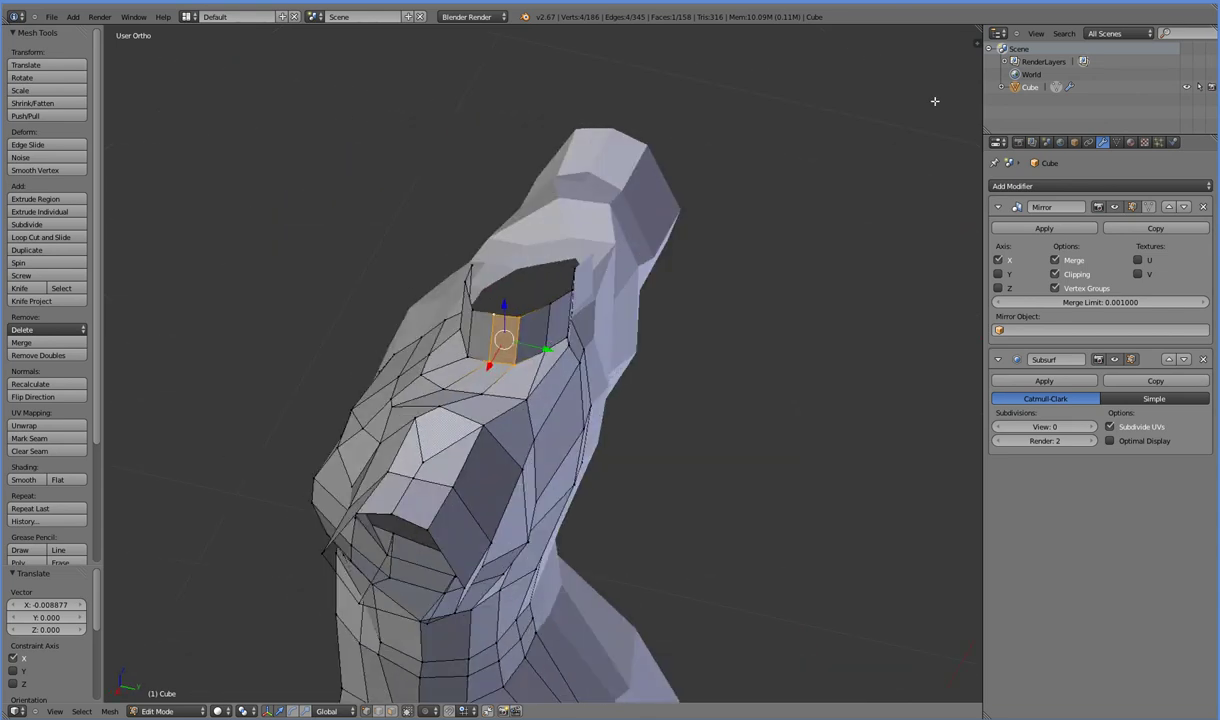
click(973, 47)
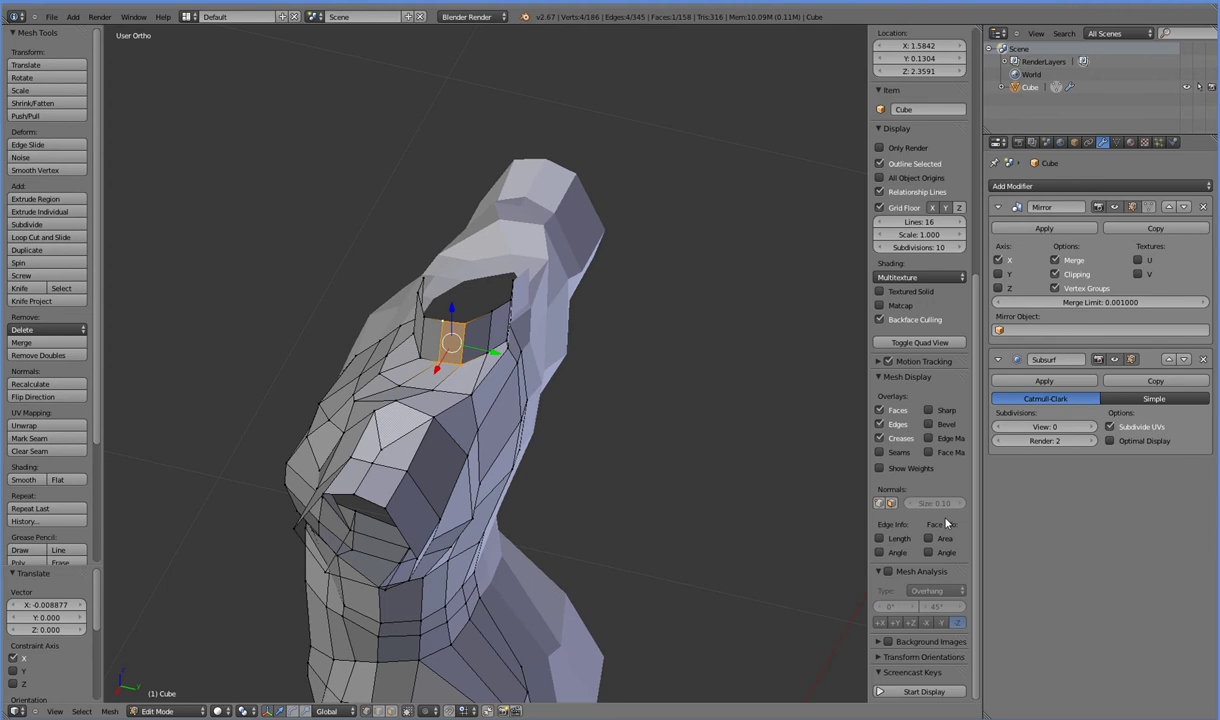
click(924, 692)
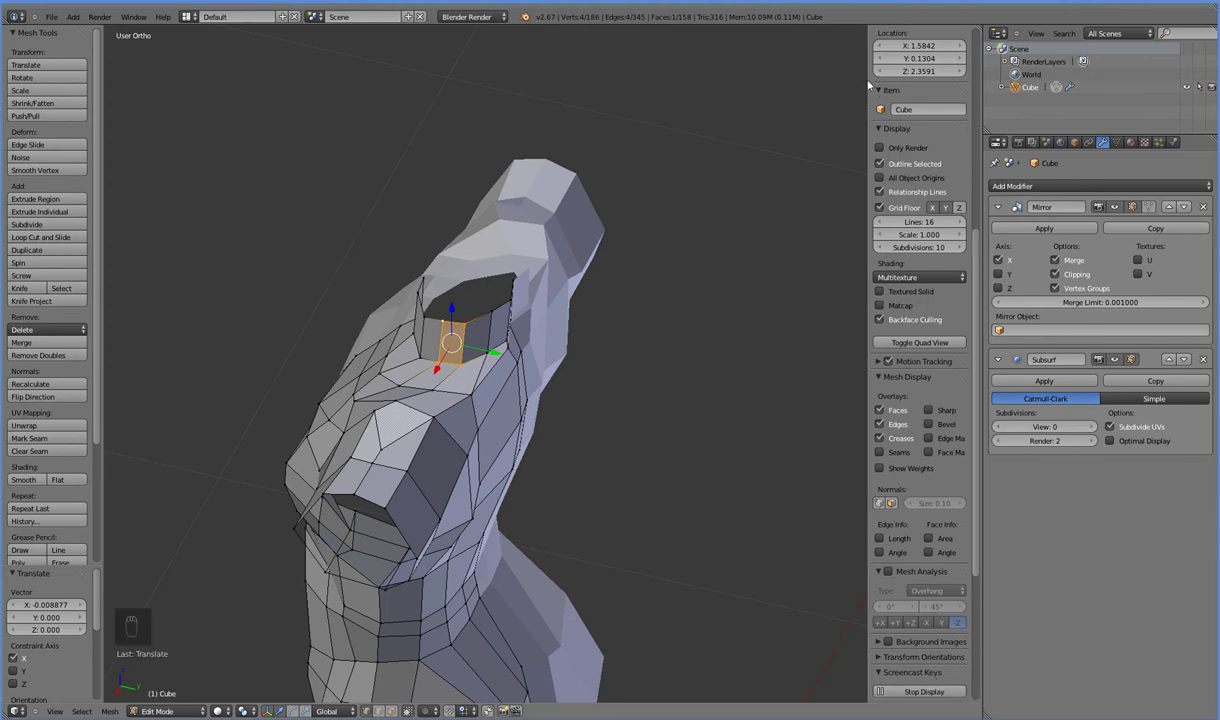
key(n)
Examine the neck opening and its base from several angles, including the front and right side views.
middle_drag(445, 383, 410, 368)
alt+right_click(410, 368)
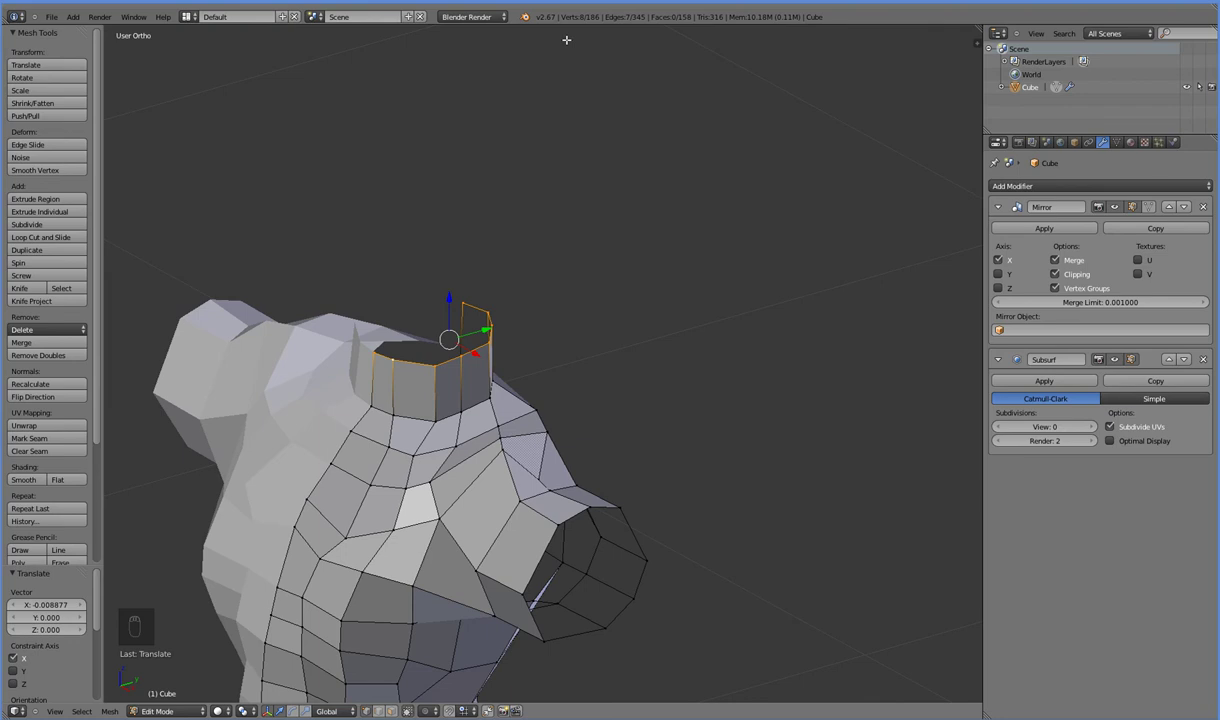
middle_drag(475, 420, 457, 391)
right_click(492, 424)
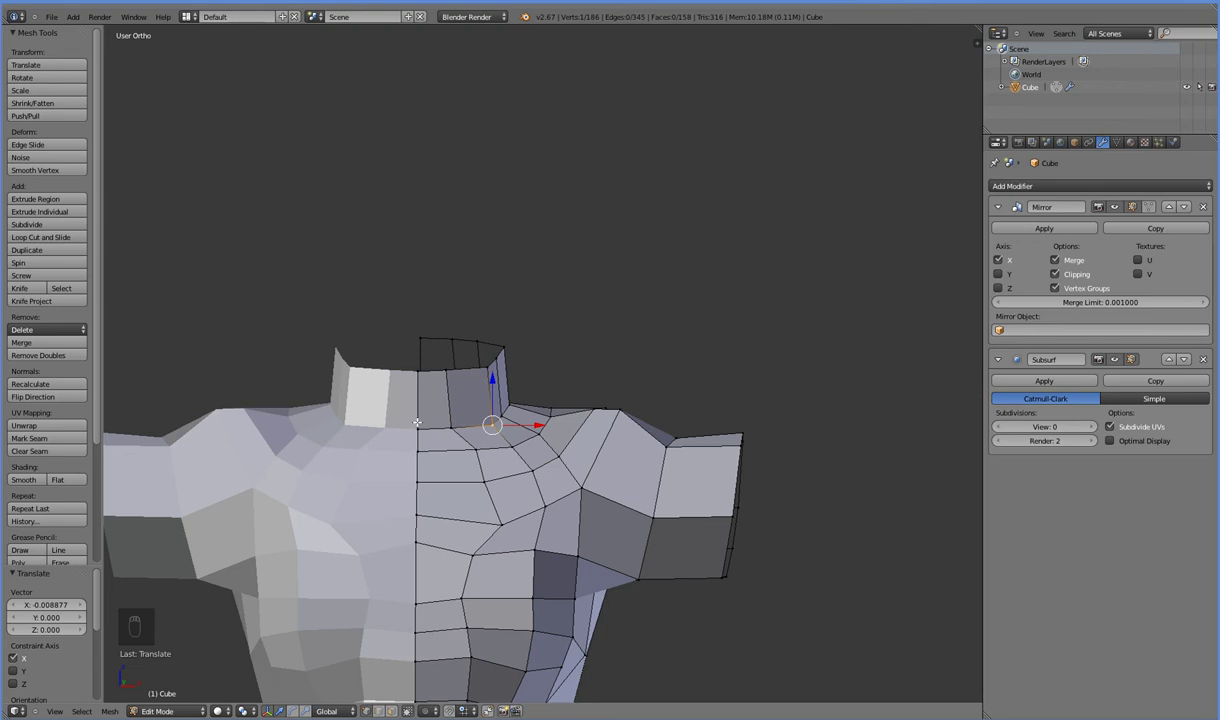
middle_drag(422, 405, 259, 464)
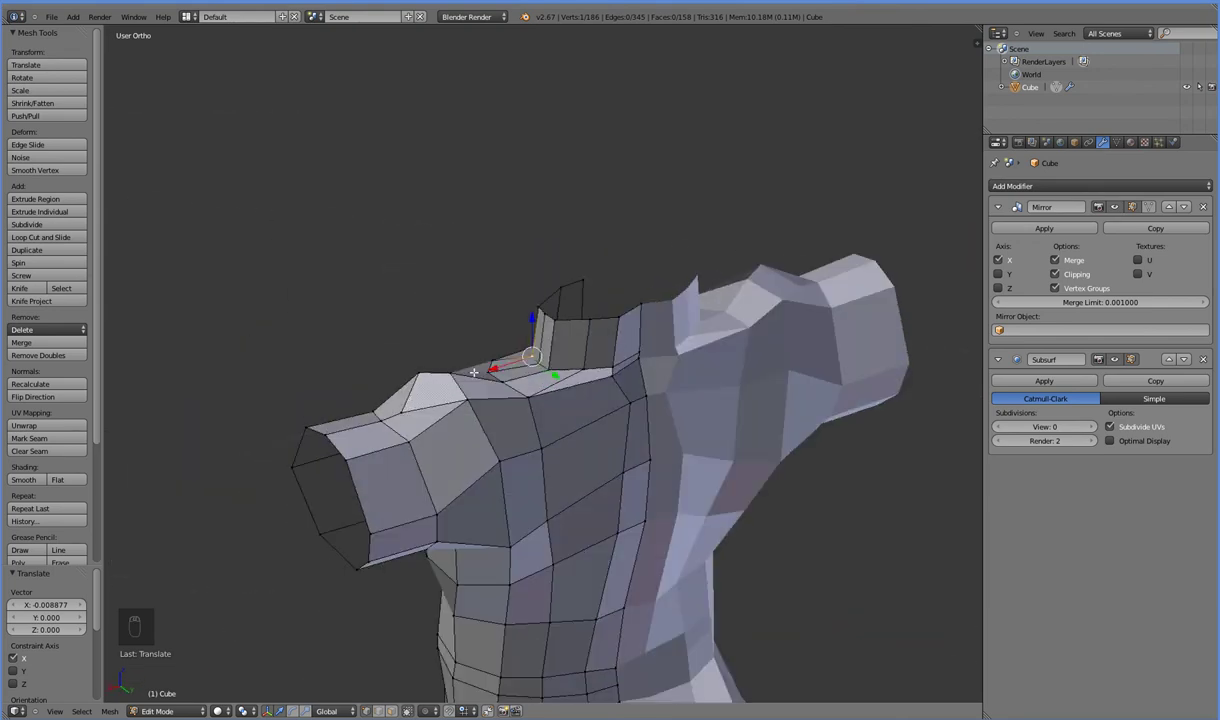
middle_drag(474, 373, 477, 423)
scroll(513, 388, up, 2)
middle_drag(550, 371, 560, 347)
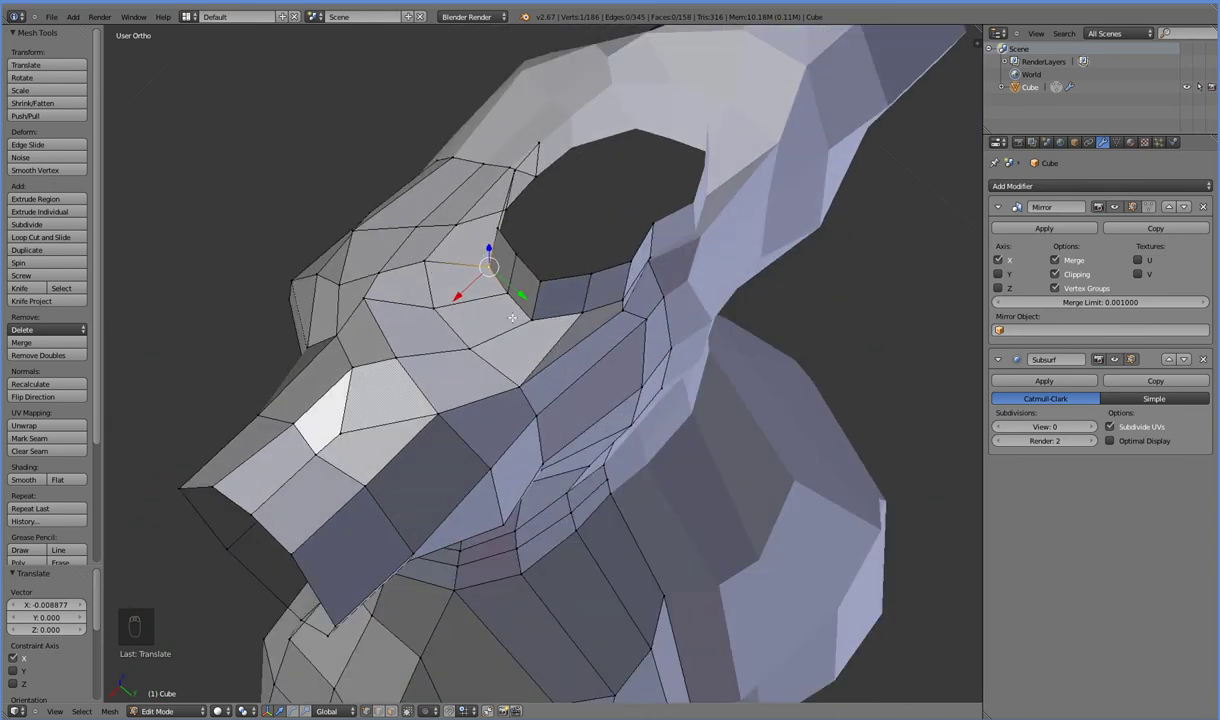
key(KP_1)
key(KP_3)
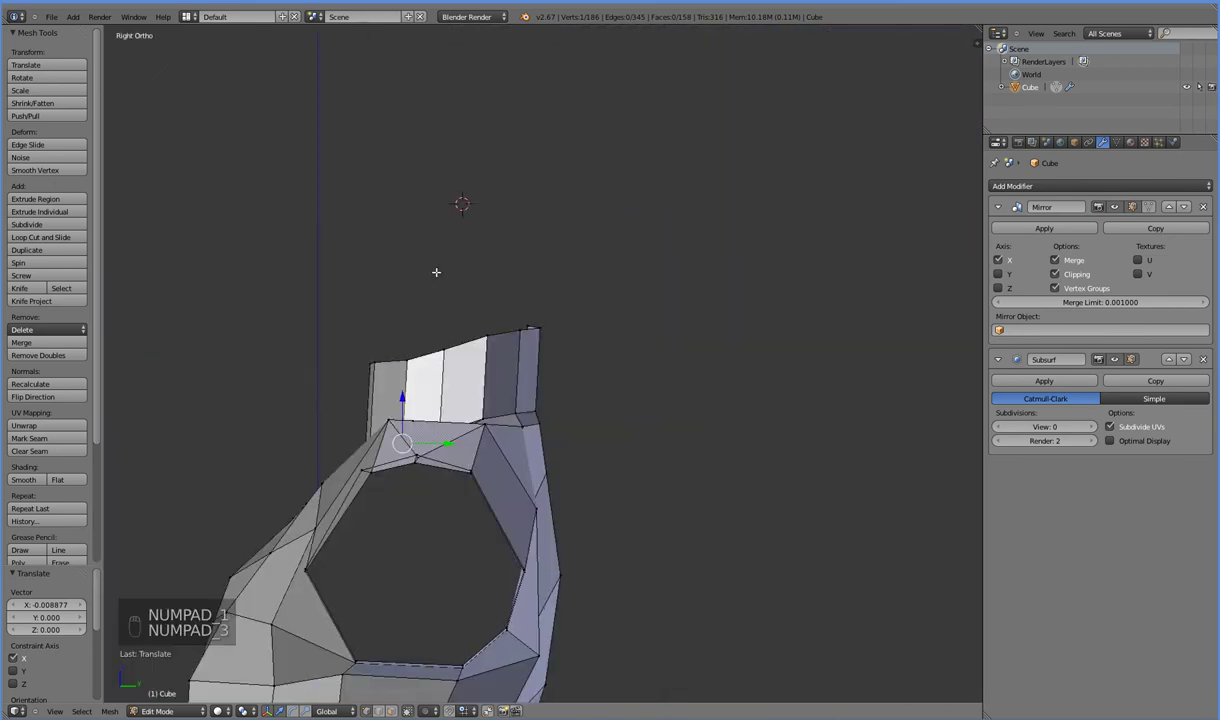
Select the vertices of a vertical neck edge and nudge them slightly forward along the Y axis.
middle_drag(482, 310, 403, 333)
right_click(402, 333)
shift+right_click(397, 307)
shift+right_click(401, 272)
shift+right_click(401, 270)
shift+right_click(398, 262)
shift+right_click(398, 271)
drag(449, 294, 440, 294)
Adjust the neighbouring front edges of the neck to round out its outline.
right_click(364, 320)
shift+right_click(369, 367)
drag(407, 346, 393, 346)
right_click(336, 310)
drag(350, 300, 381, 338)
click(350, 314)
Move the vertical edge at the front side of the neck forward and inward, with an X shift of -0.01437.
right_click(429, 314)
shift+right_click(429, 367)
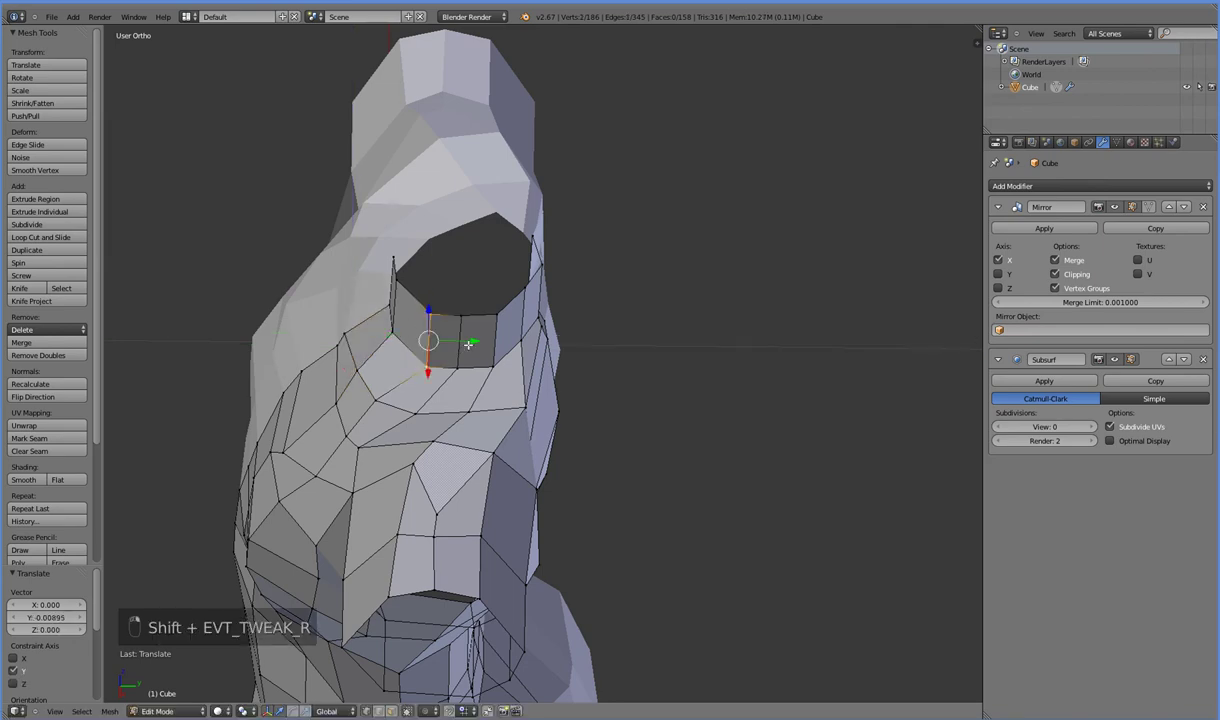
drag(468, 345, 413, 361)
Select the four vertices of the neck's outer side face and slide it slightly forward along the Y axis.
right_click(451, 362)
shift+right_click(457, 316)
shift+right_click(493, 316)
shift+right_click(492, 362)
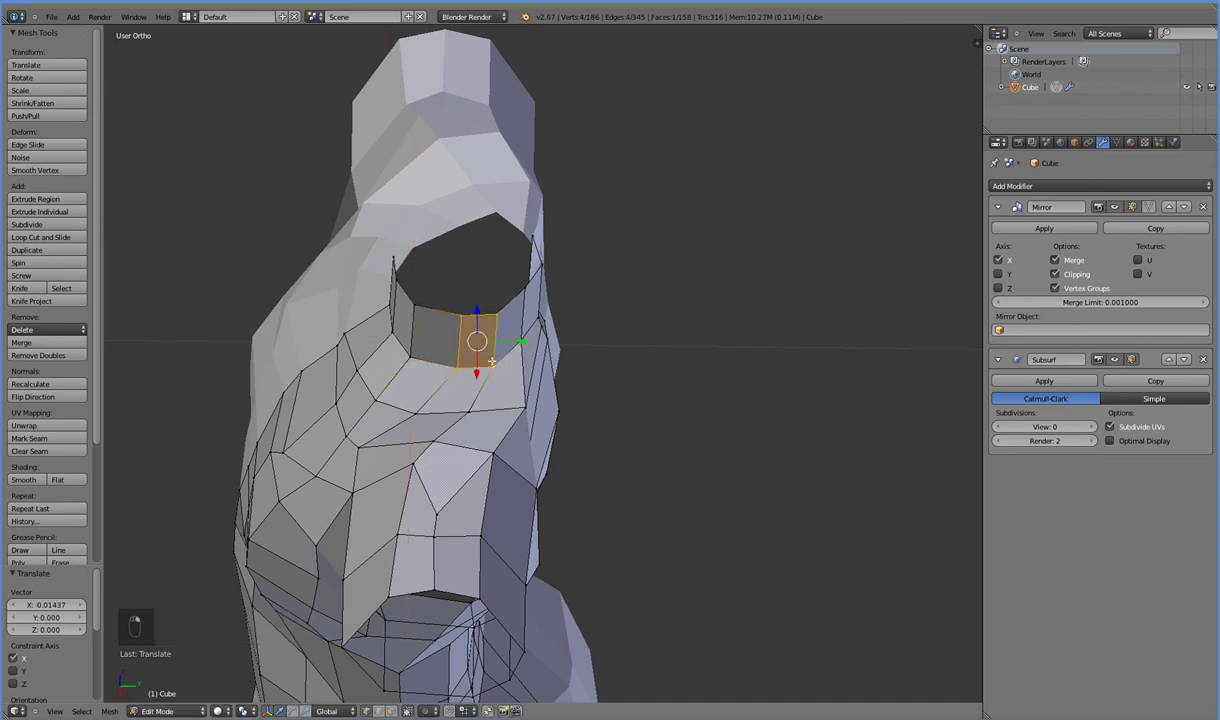
drag(530, 342, 518, 341)
Select the vertices at the back centre of the neck and move them 0.00689 along the Y axis.
middle_drag(528, 359, 528, 415)
right_click(525, 215)
shift+right_click(524, 220)
shift+right_click(520, 219)
drag(563, 218, 566, 217)
click(569, 217)
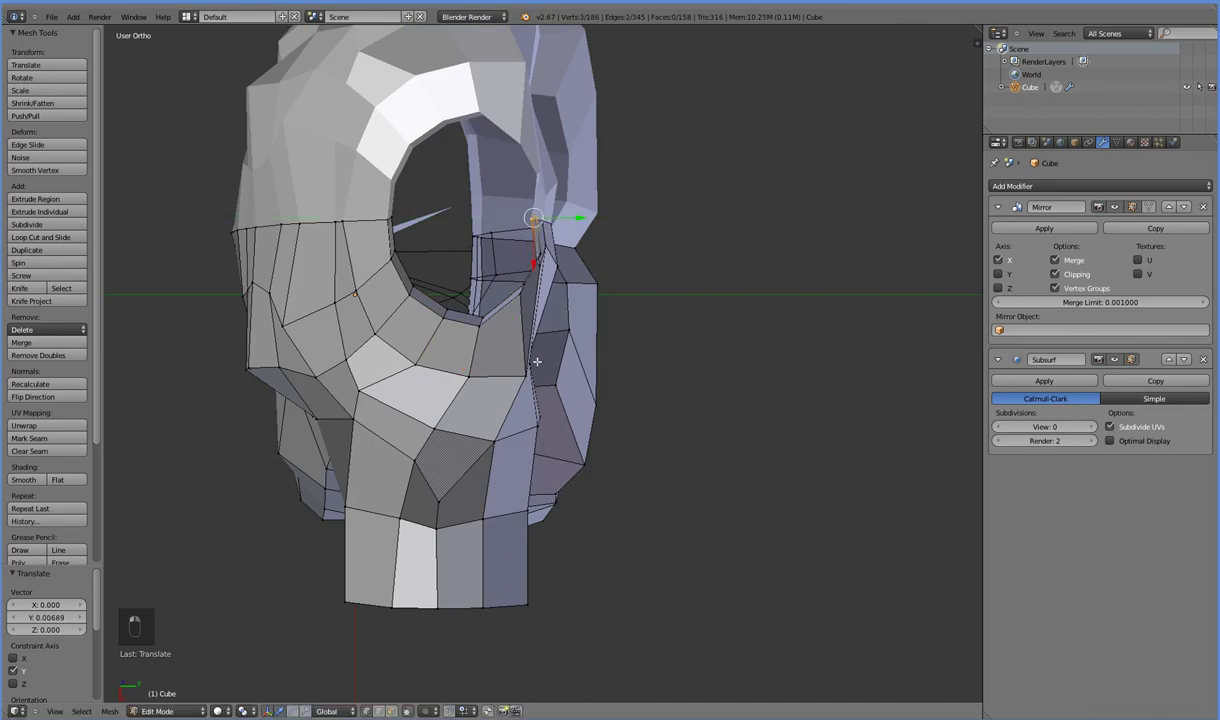
Pull the neck's side edge inward by -0.01586 along X and the neighbouring front side face by -0.01034.
right_click(436, 316)
key(g)
key(x)
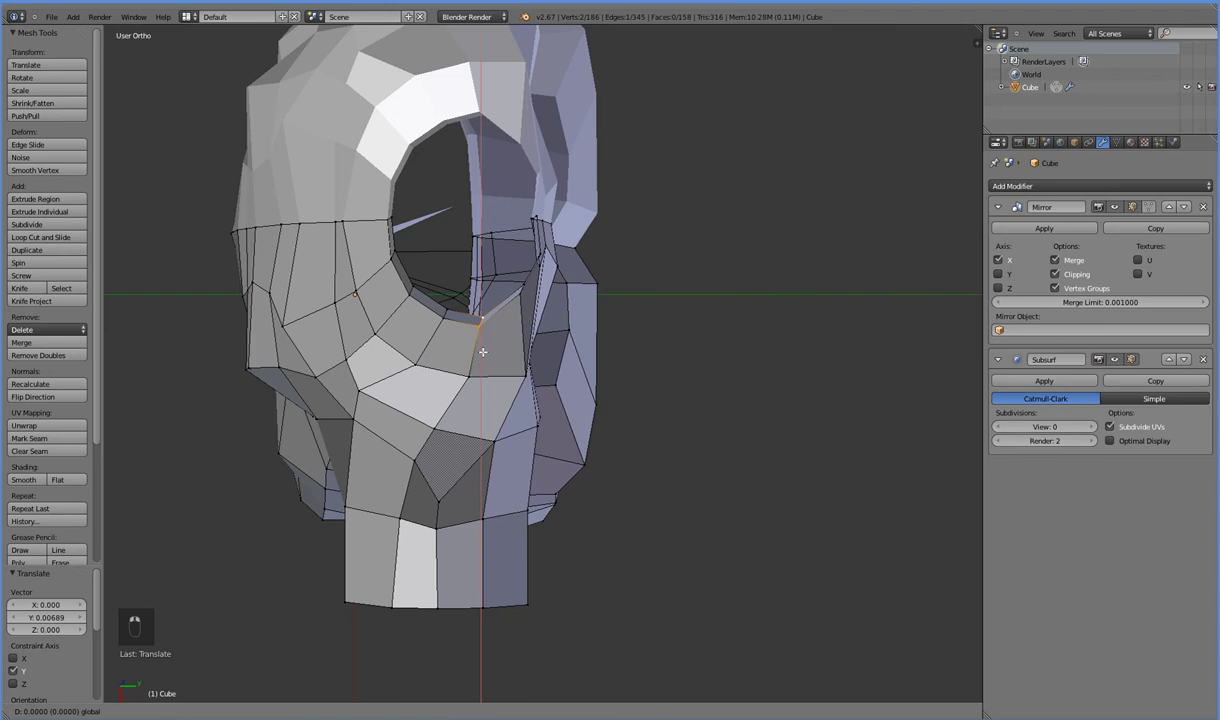
click(450, 331)
shift+right_click(404, 283)
shift+right_click(420, 285)
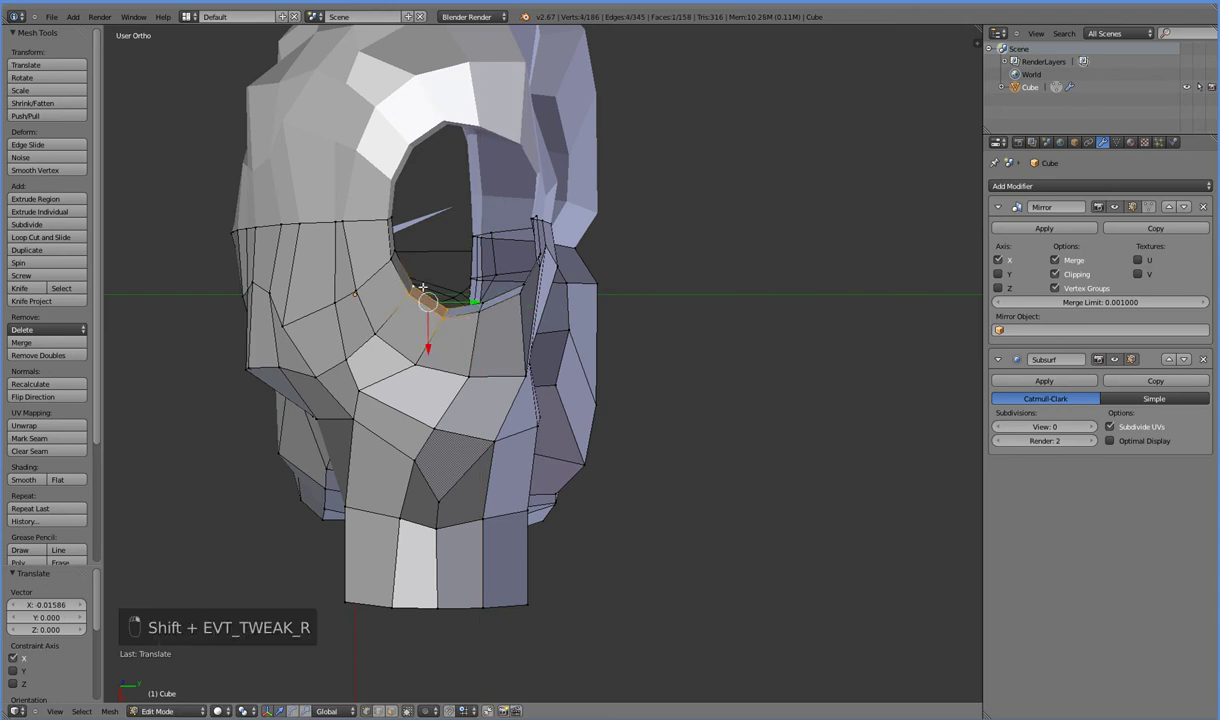
drag(432, 349, 431, 338)
Select both edge loops of the upper arm stub and scale them to 0.898 along the Z axis.
middle_drag(295, 393, 330, 352)
scroll(330, 352, down, 4)
middle_drag(264, 513, 314, 467)
key(KP_1)
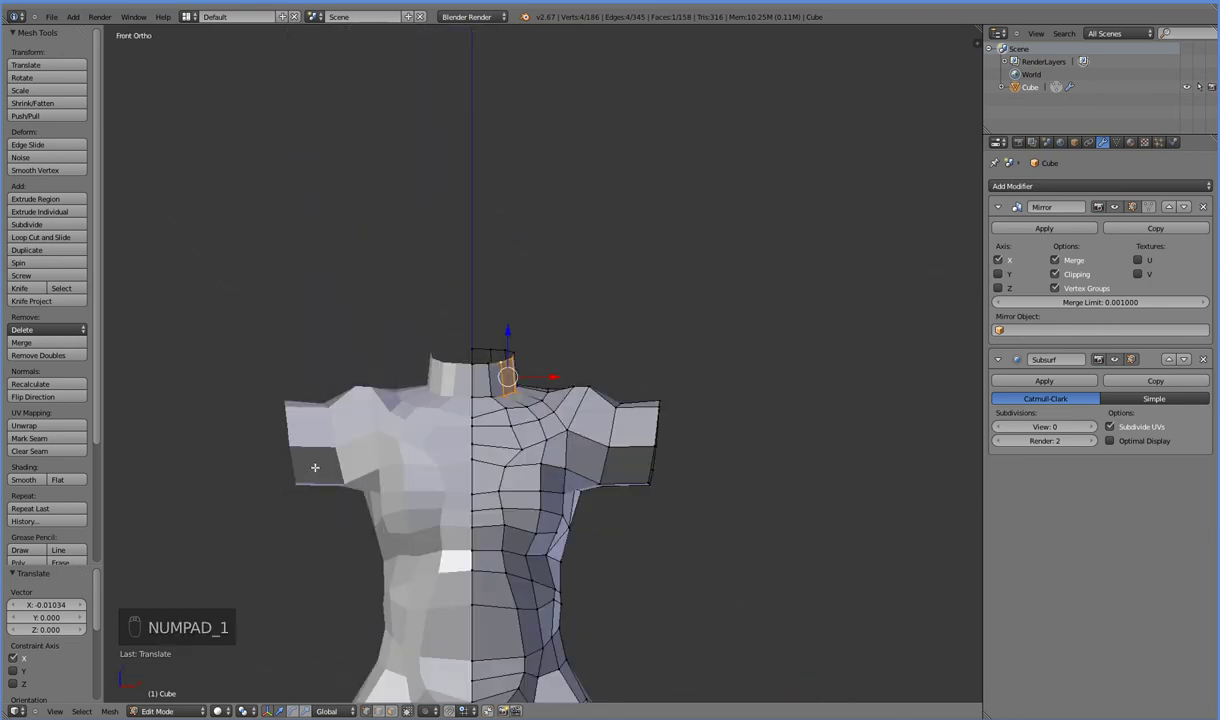
alt+right_click(599, 440)
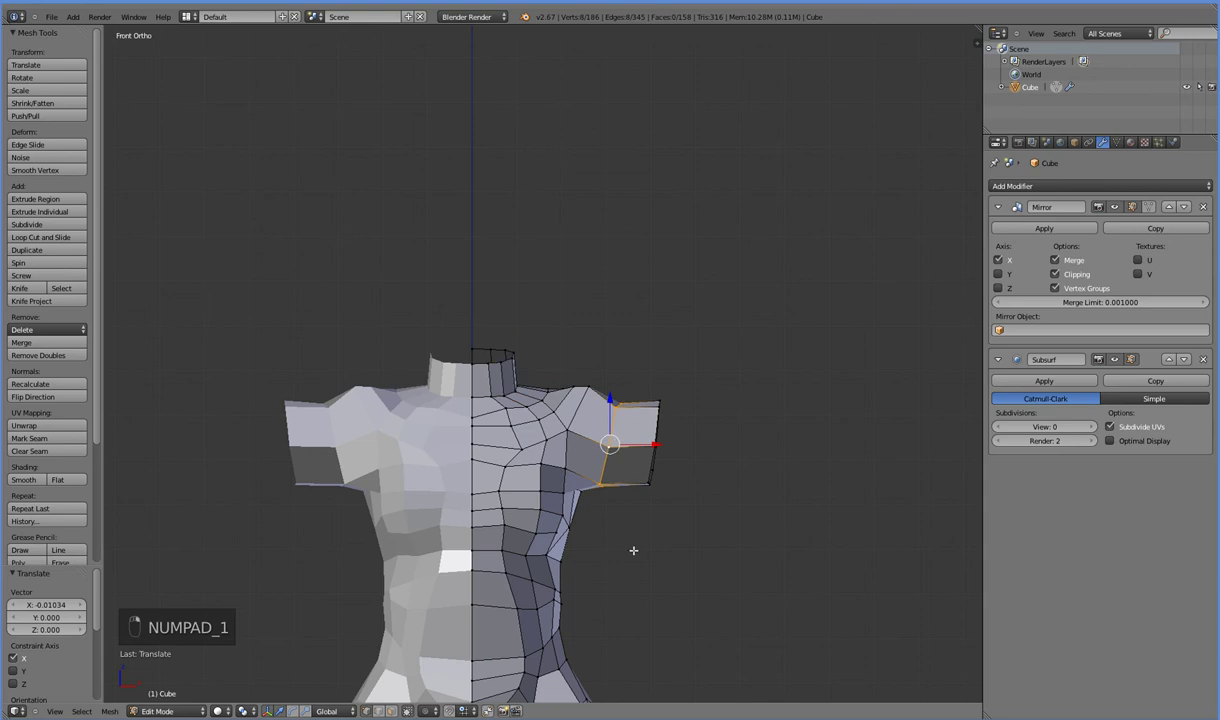
alt+shift+right_click(651, 496)
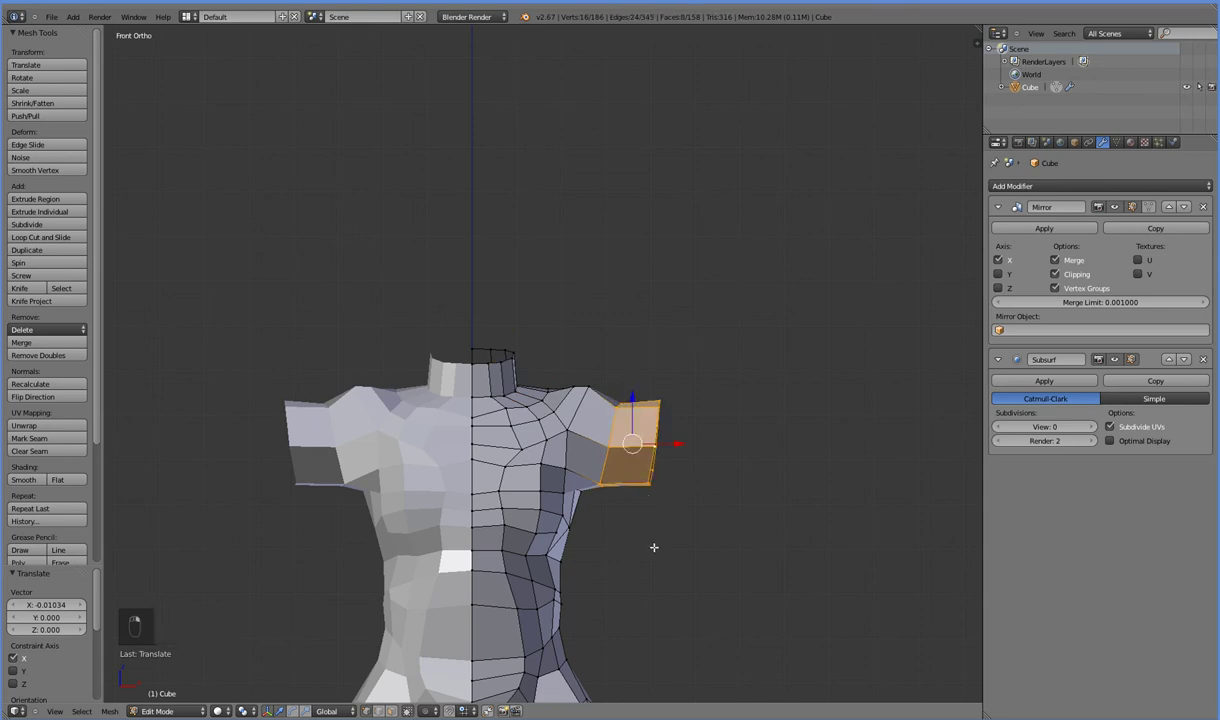
key(s)
key(z)
key(x)
key(z)
click(654, 538)
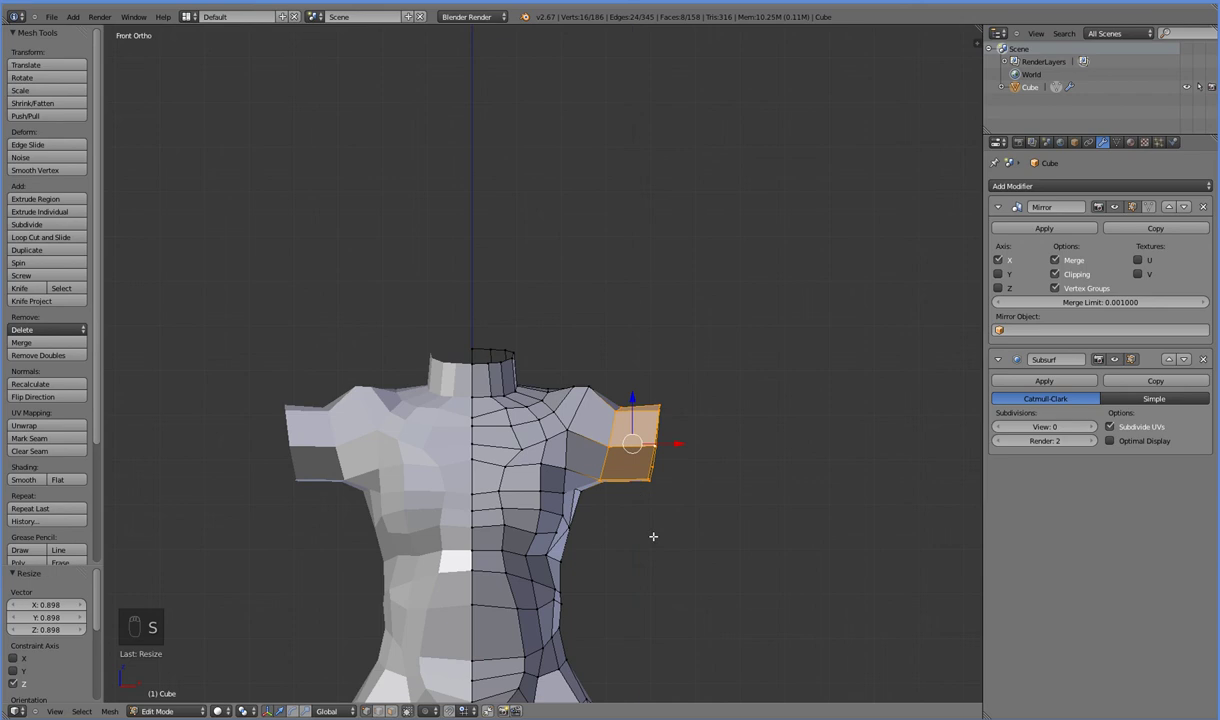
Raise the arm stub 0.01715 along Z and move it -0.03143 along X towards the torso.
drag(631, 406, 634, 399)
click(633, 398)
key(g)
key(x)
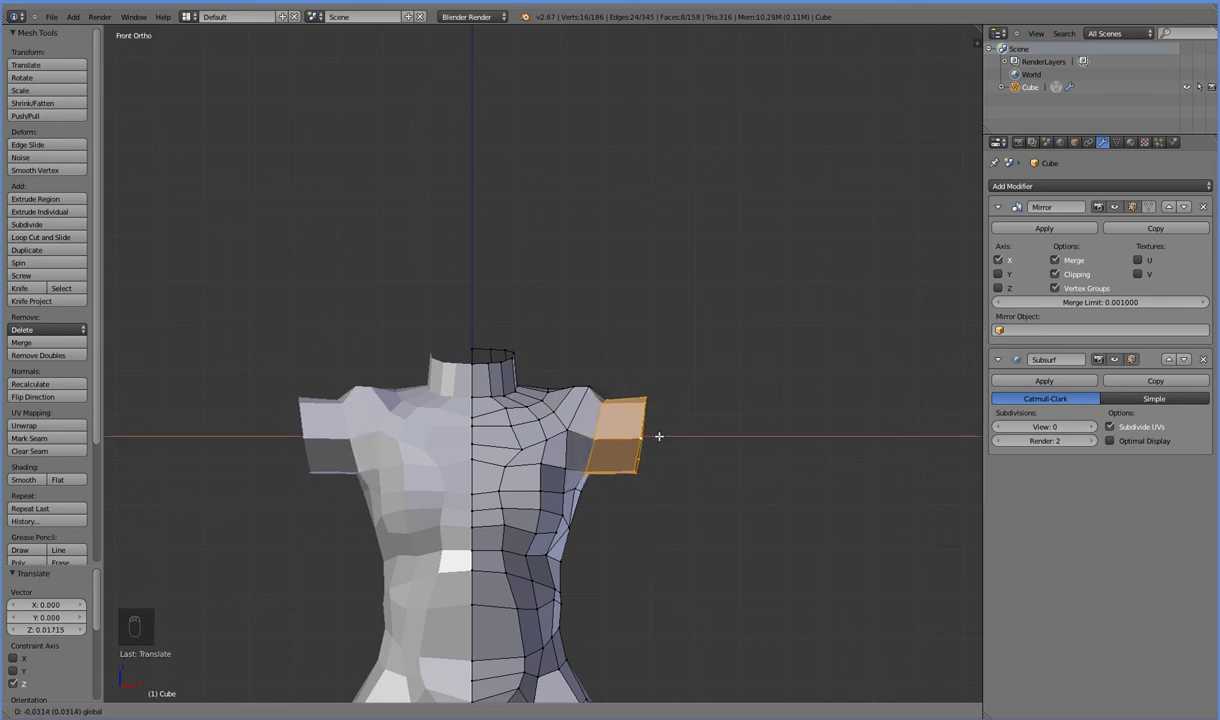
click(662, 436)
Scale the arm stub to 0.850 along the Y axis and move it 0.02258 along Y.
middle_drag(675, 476, 599, 581)
key(s)
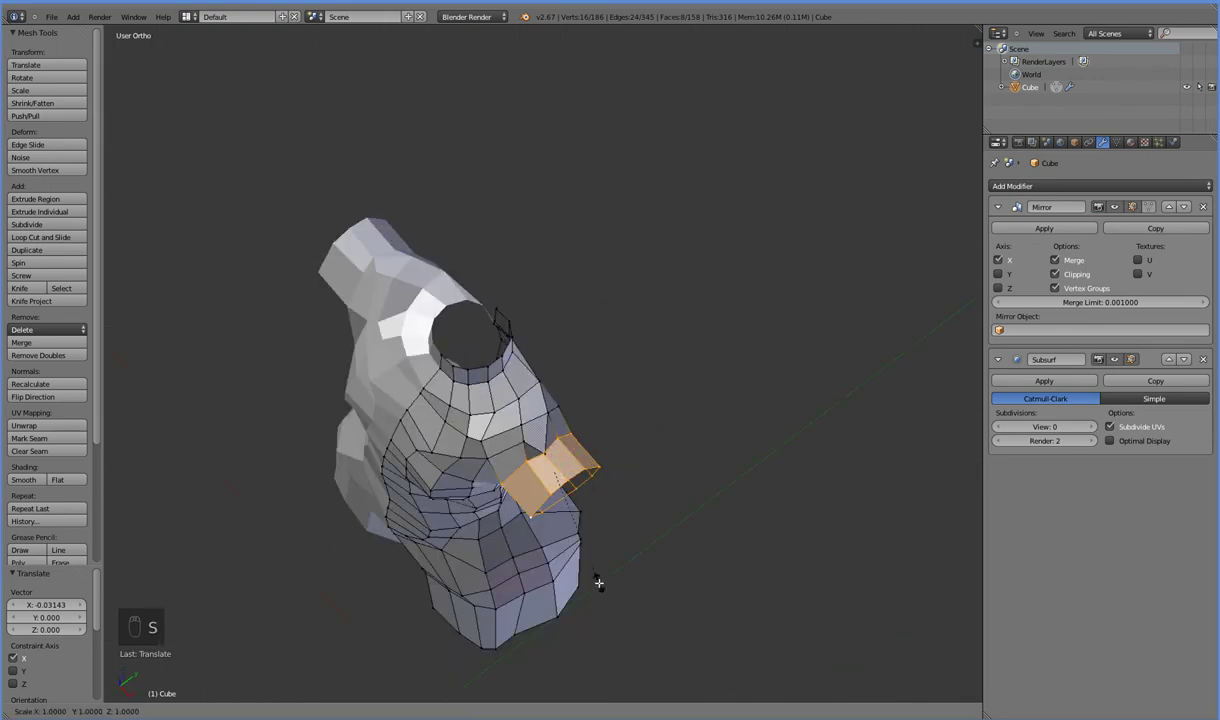
click(596, 557)
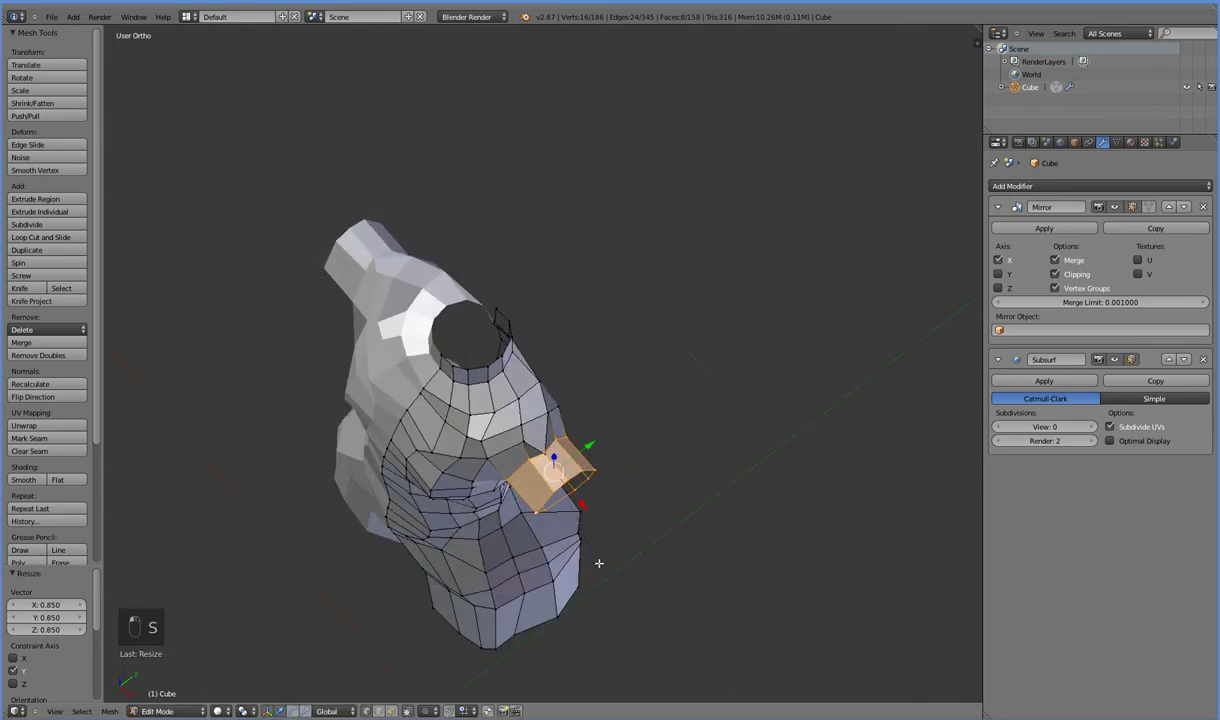
key(g)
key(y)
click(591, 487)
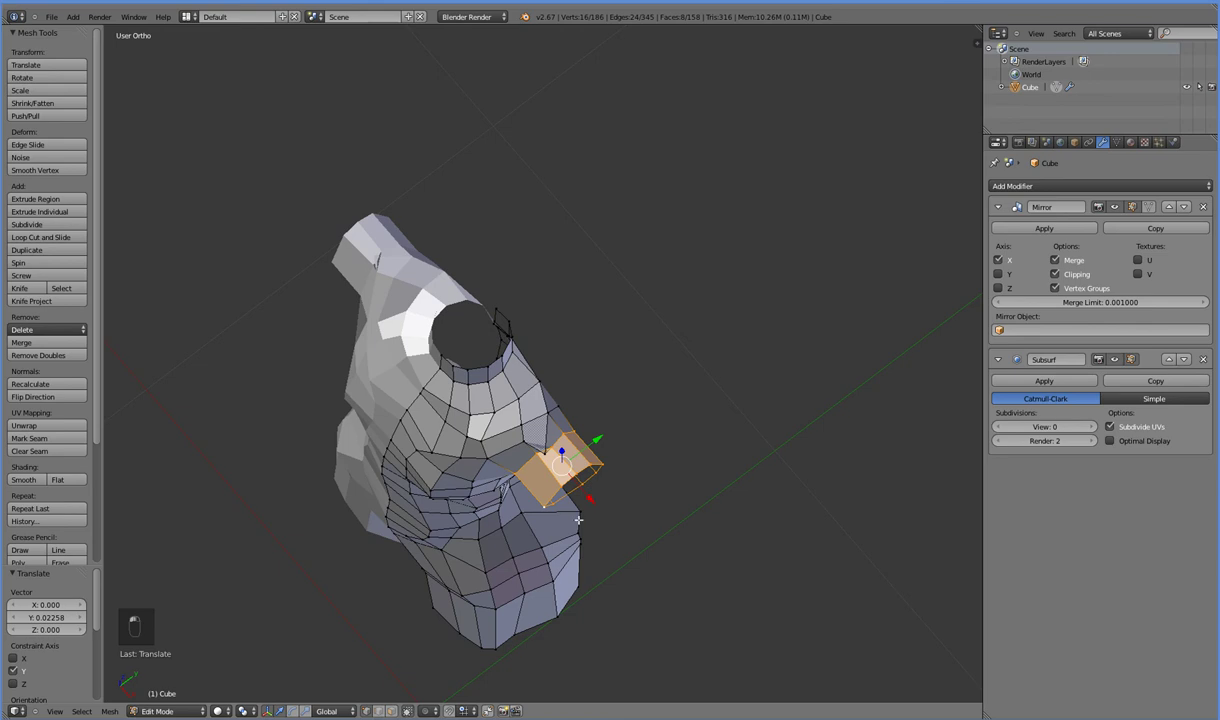
Move the vertex on top of the shoulder inward along X and 0.02527 along Y.
middle_drag(578, 519, 546, 483)
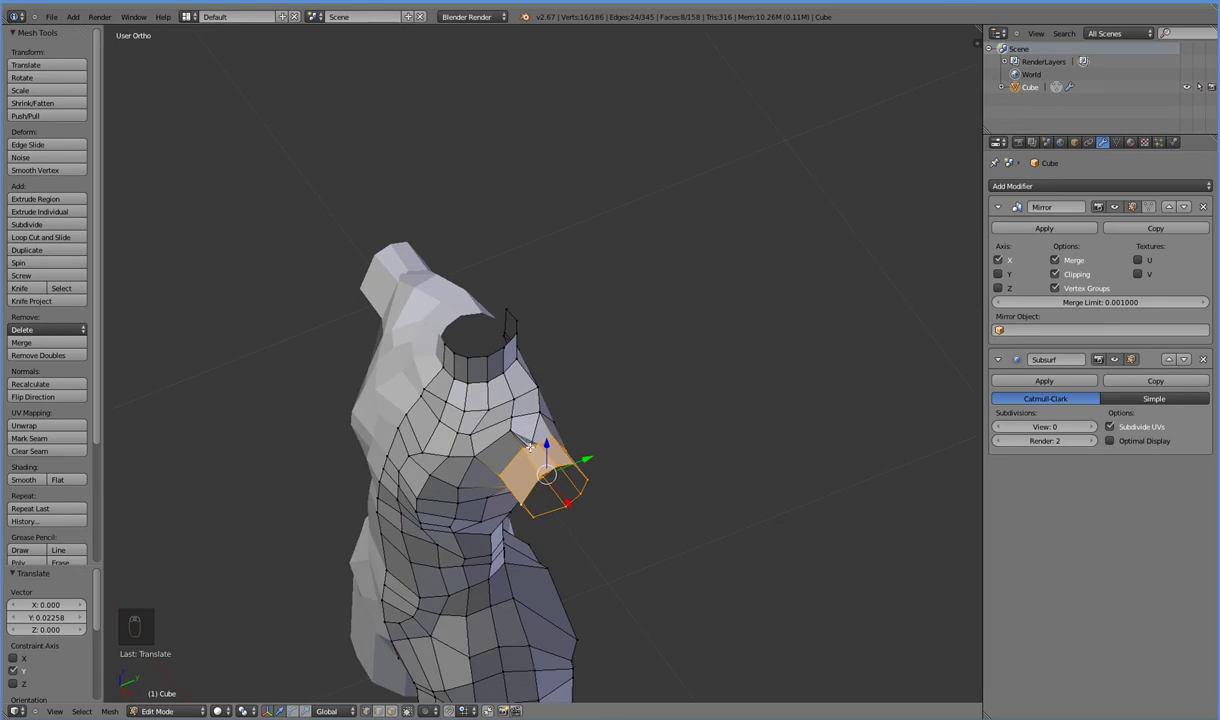
right_click(530, 448)
key(g)
key(x)
click(533, 406)
key(g)
key(y)
click(572, 423)
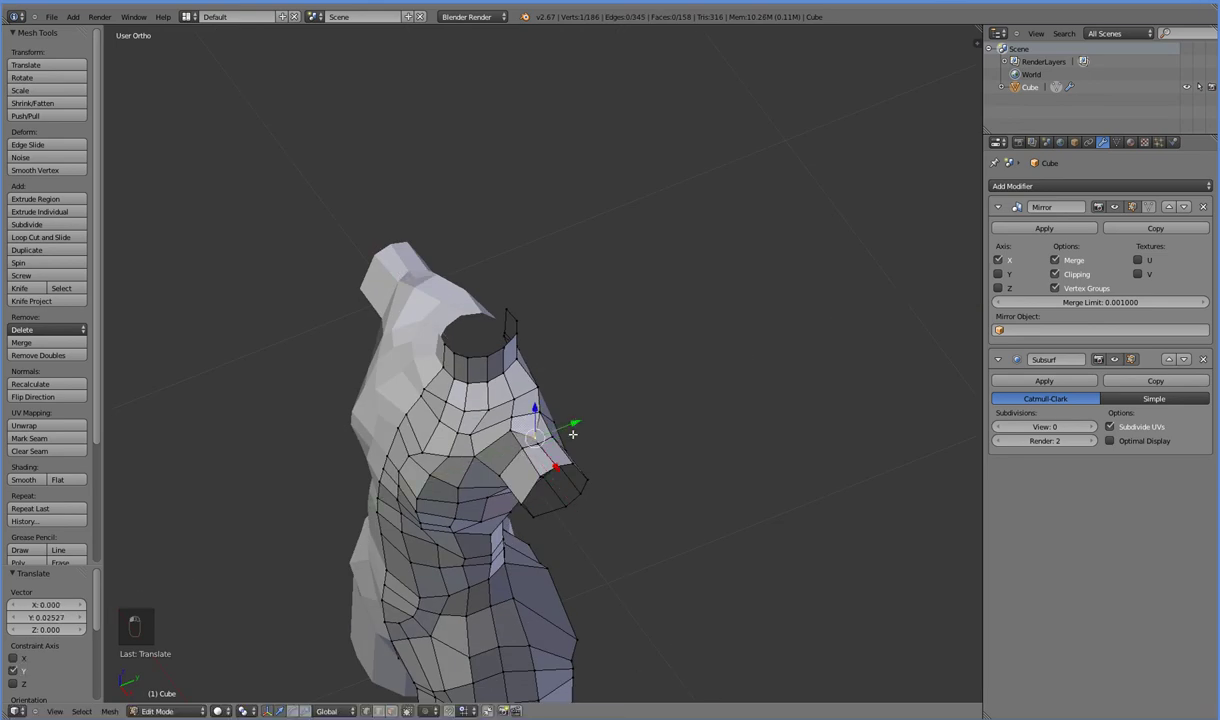
Select the open end loop of the arm and flatten it by scaling to 0 along the X axis.
middle_drag(582, 638, 657, 521)
alt+right_click(635, 425)
alt+scroll(636, 425, up, 1)
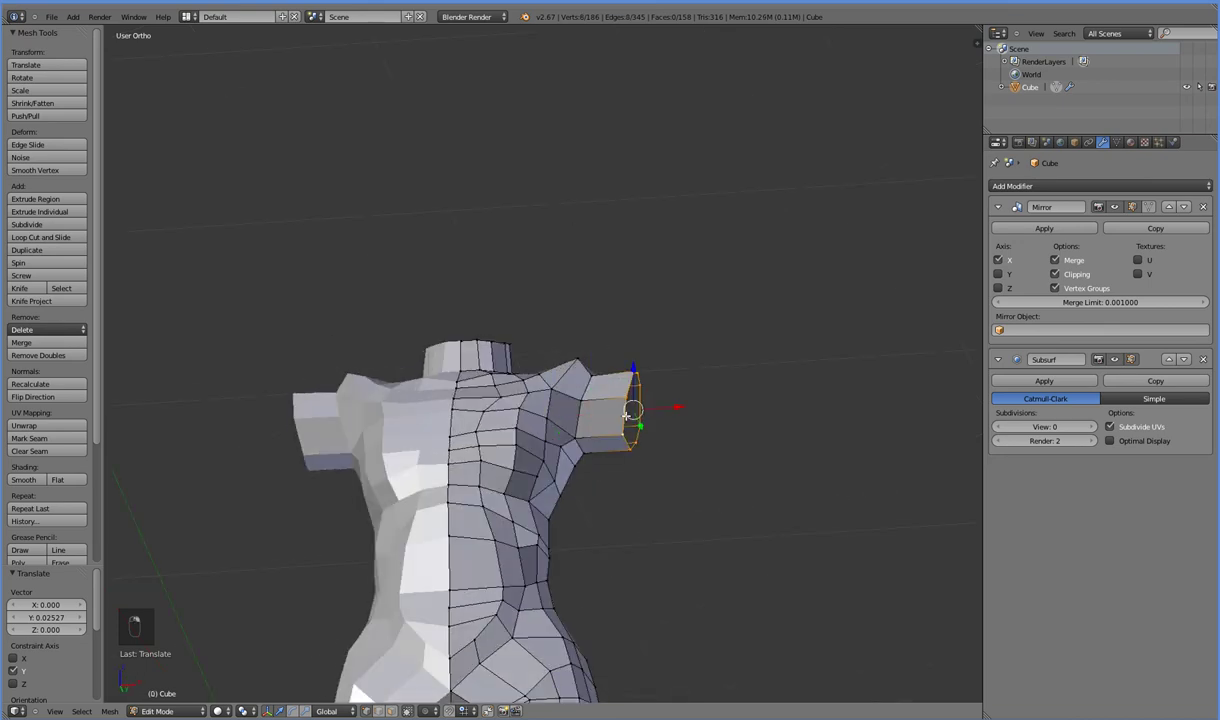
key(KP_1)
key(s)
key(x)
key(0)
key(Return)
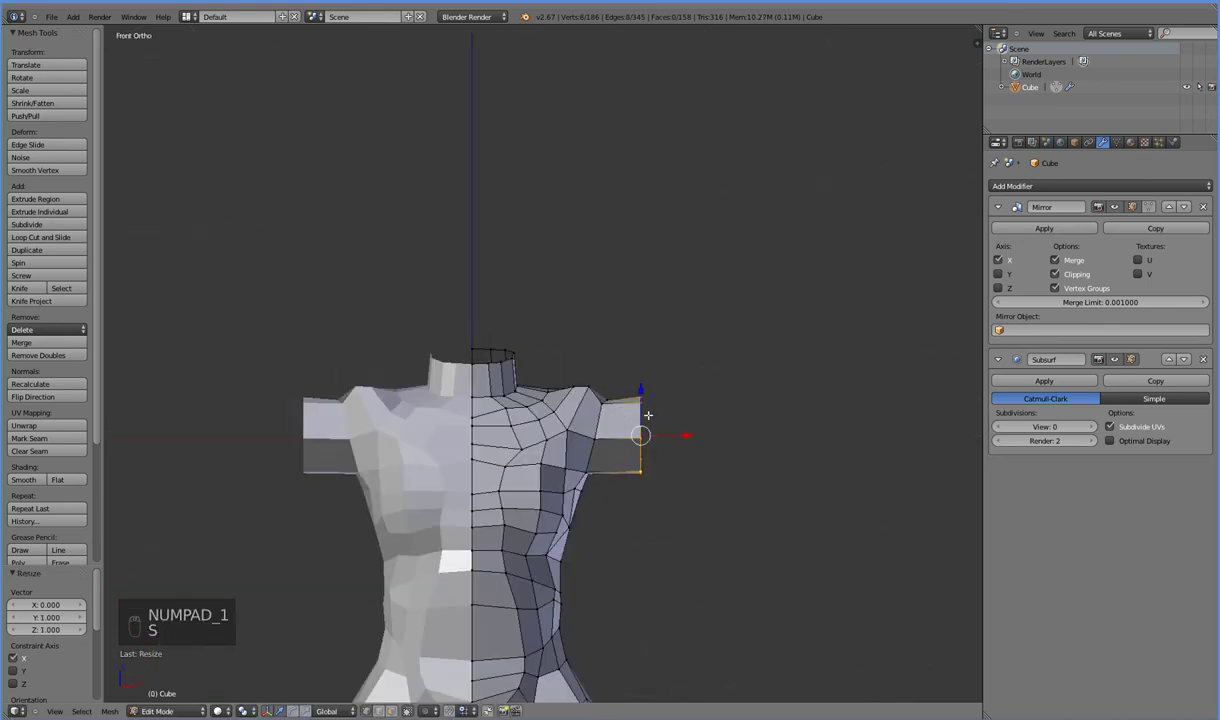
Extrude the arm's open end loop outward about 0.521 along X to lengthen the arm.
scroll(648, 435, down, 4)
key(e)
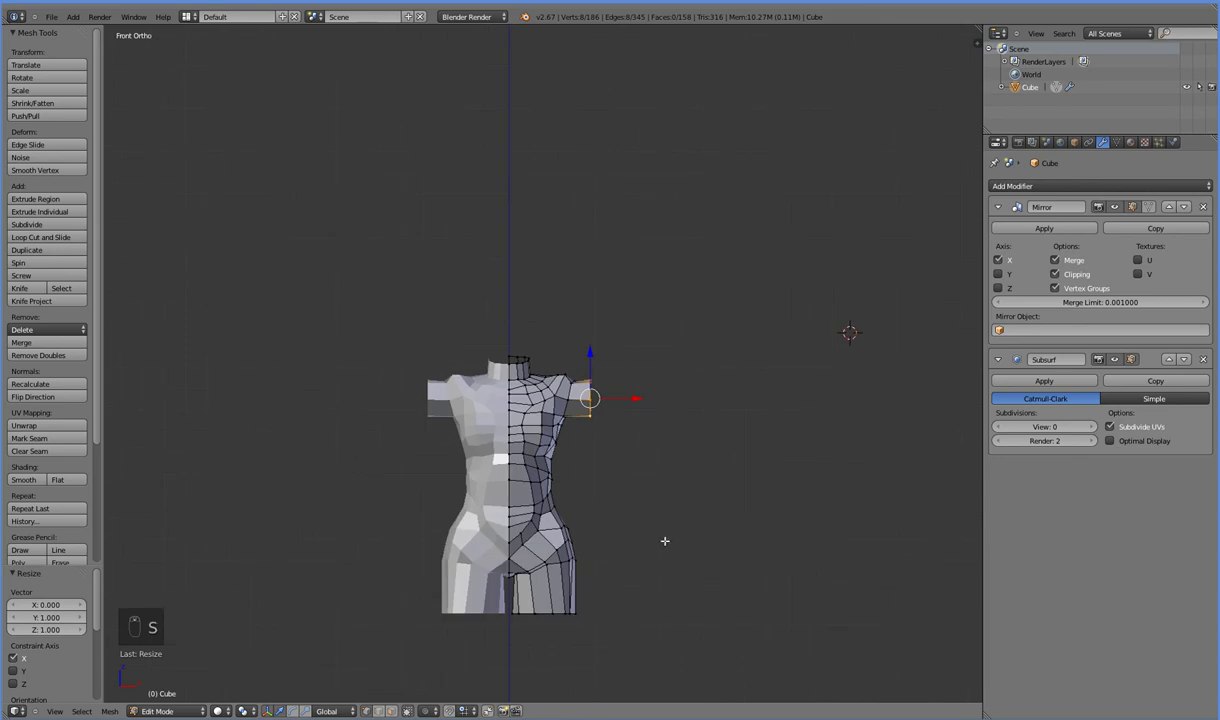
click(776, 540)
Scale down the end loop of the extruded arm and move it 0.008888 outward along X.
key(s)
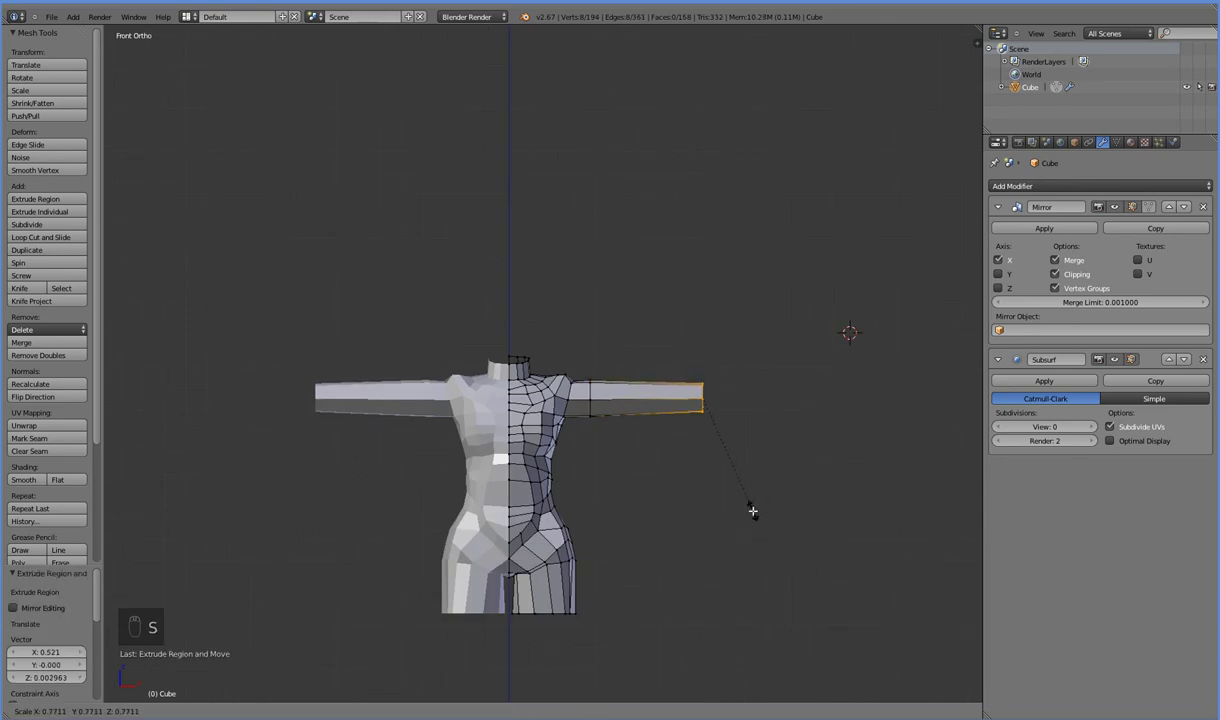
click(748, 494)
drag(746, 401, 750, 400)
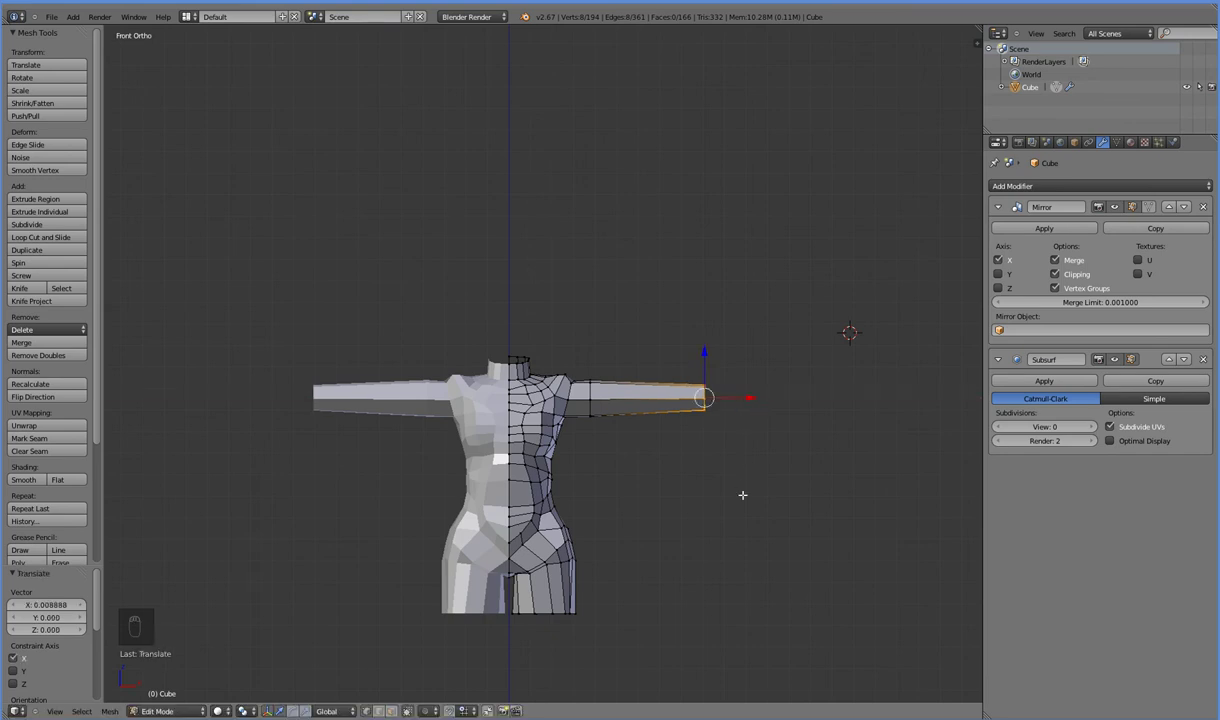
Lower the top edge of the arm's middle loop by 0.01481 along Z, and a neighbouring vertex by 0.01234.
scroll(753, 449, up, 1)
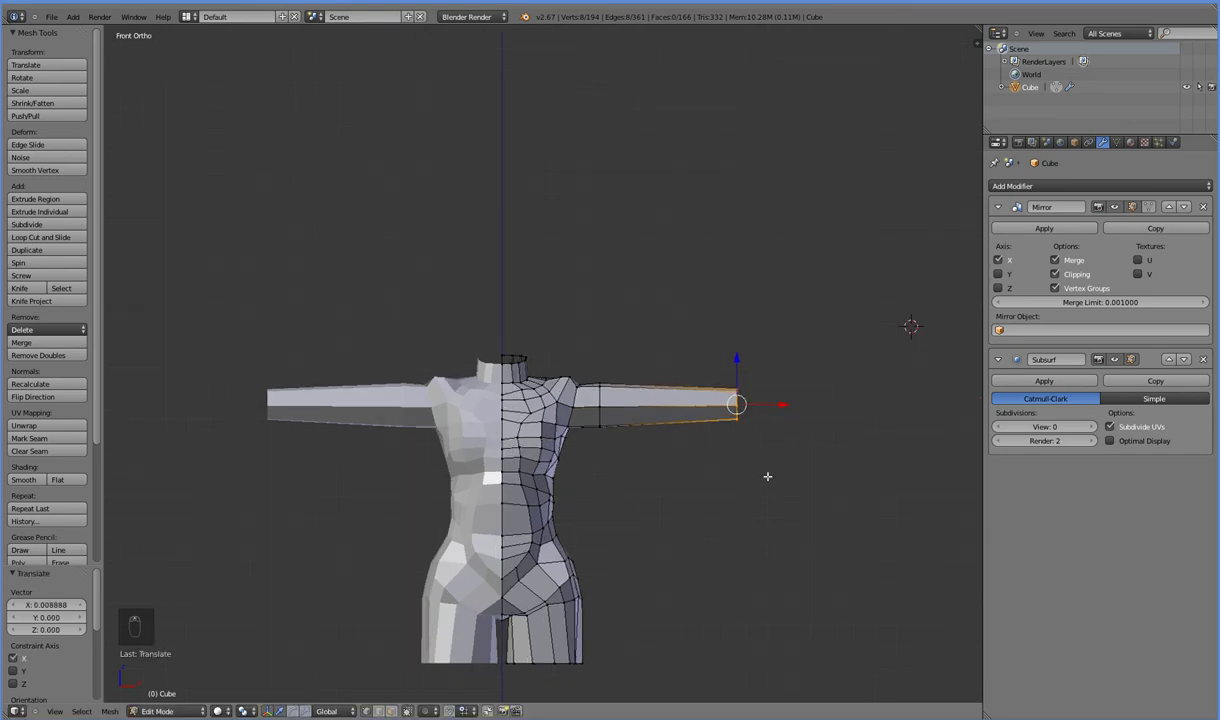
mouse_move(741, 538)
middle_down()
mouse_move(686, 556)
mouse_move(724, 539)
middle_up()
key(KP_1)
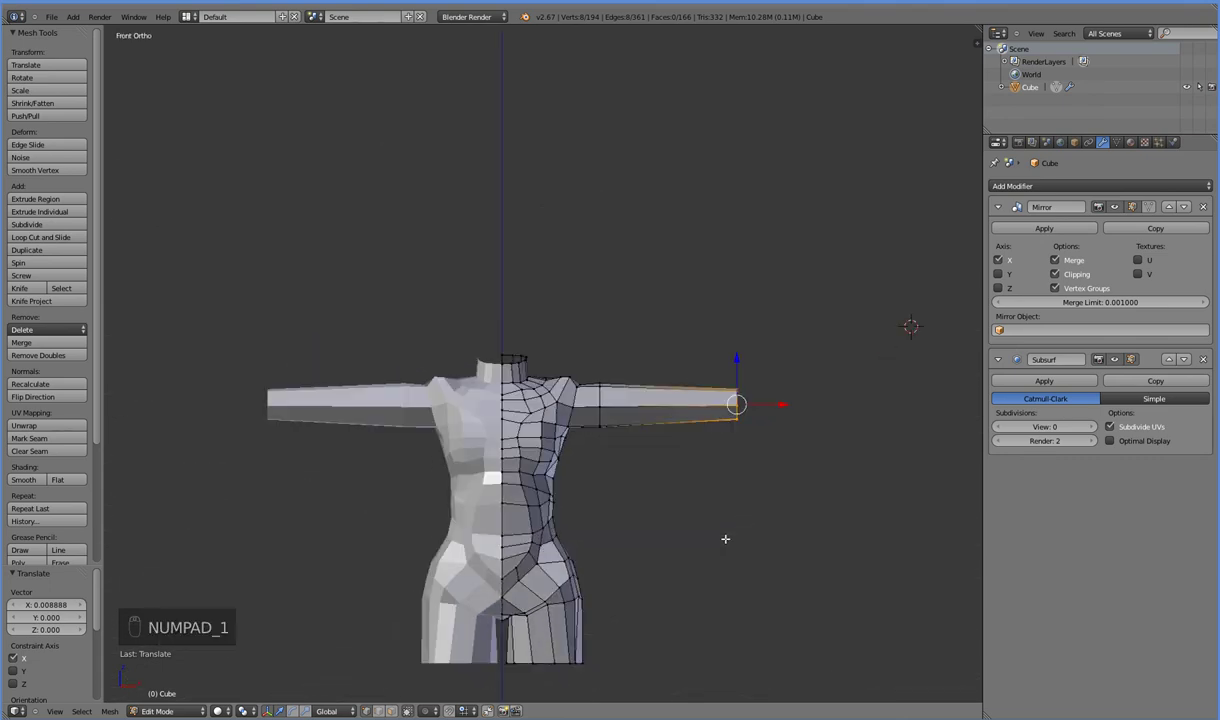
right_click(601, 386)
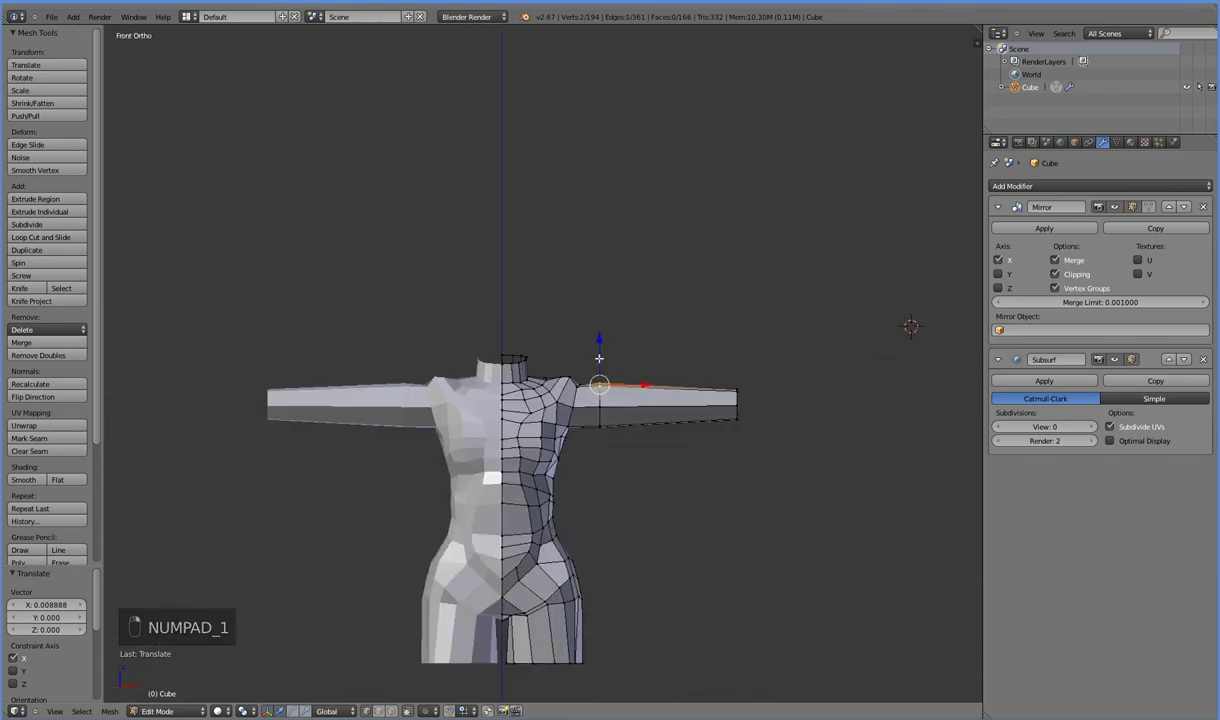
key(g)
key(z)
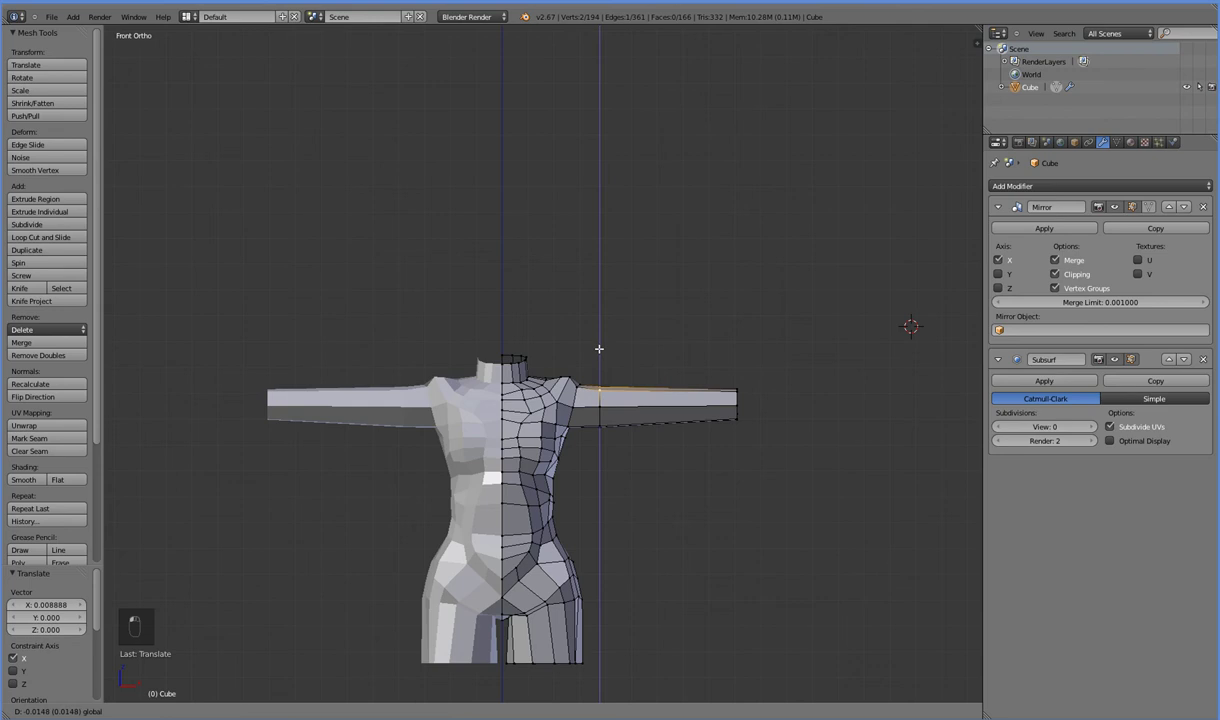
click(600, 345)
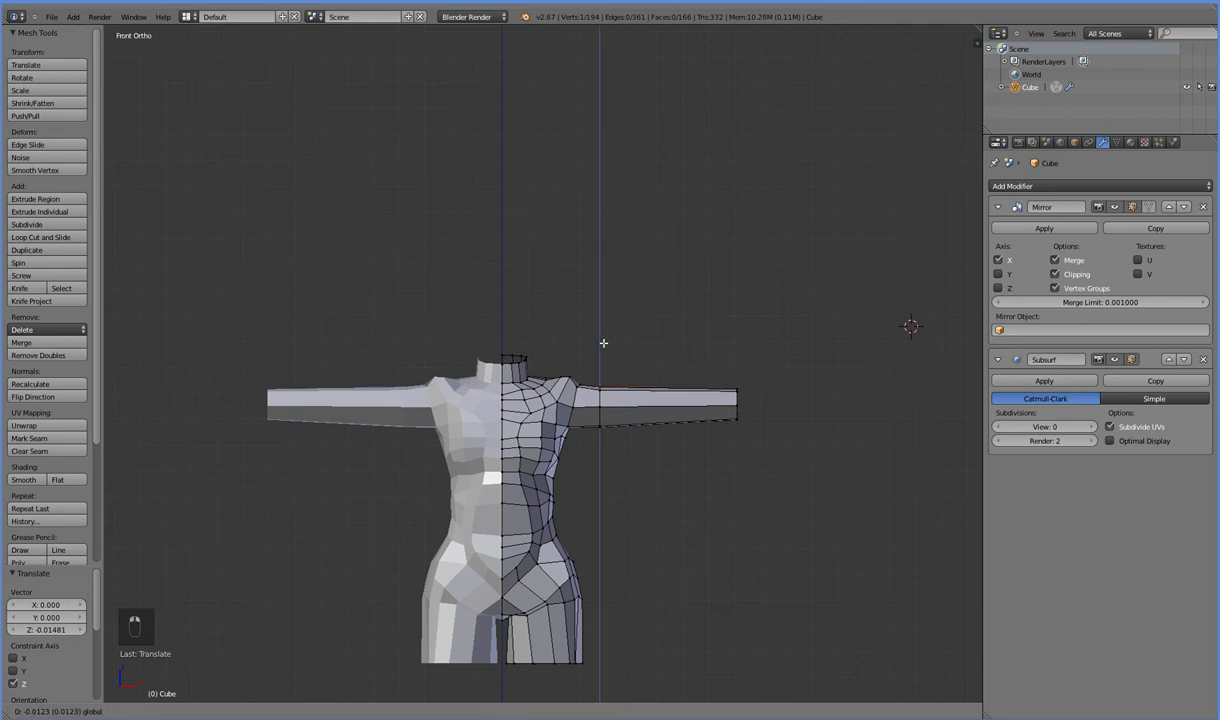
Add an edge loop at the elbow, and move the upper-arm loop 0.05925 outward along X.
key(ctrl+r)
click(660, 404)
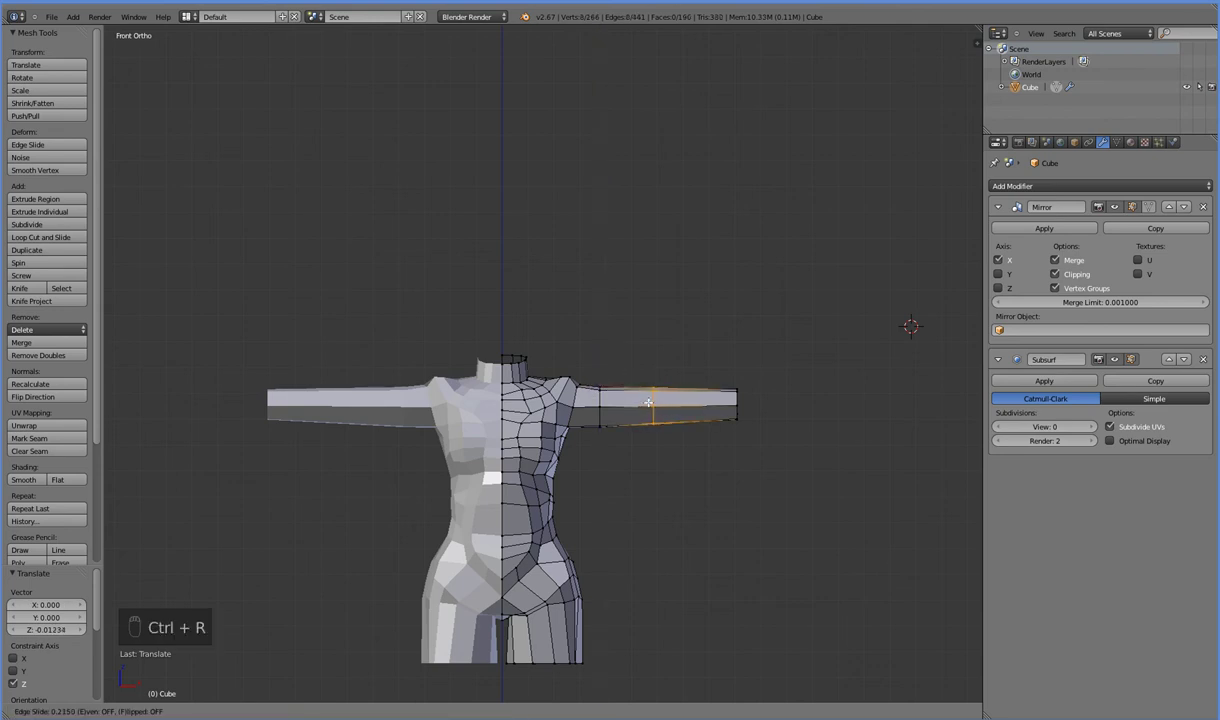
click(648, 404)
alt+right_drag(601, 405, 669, 404)
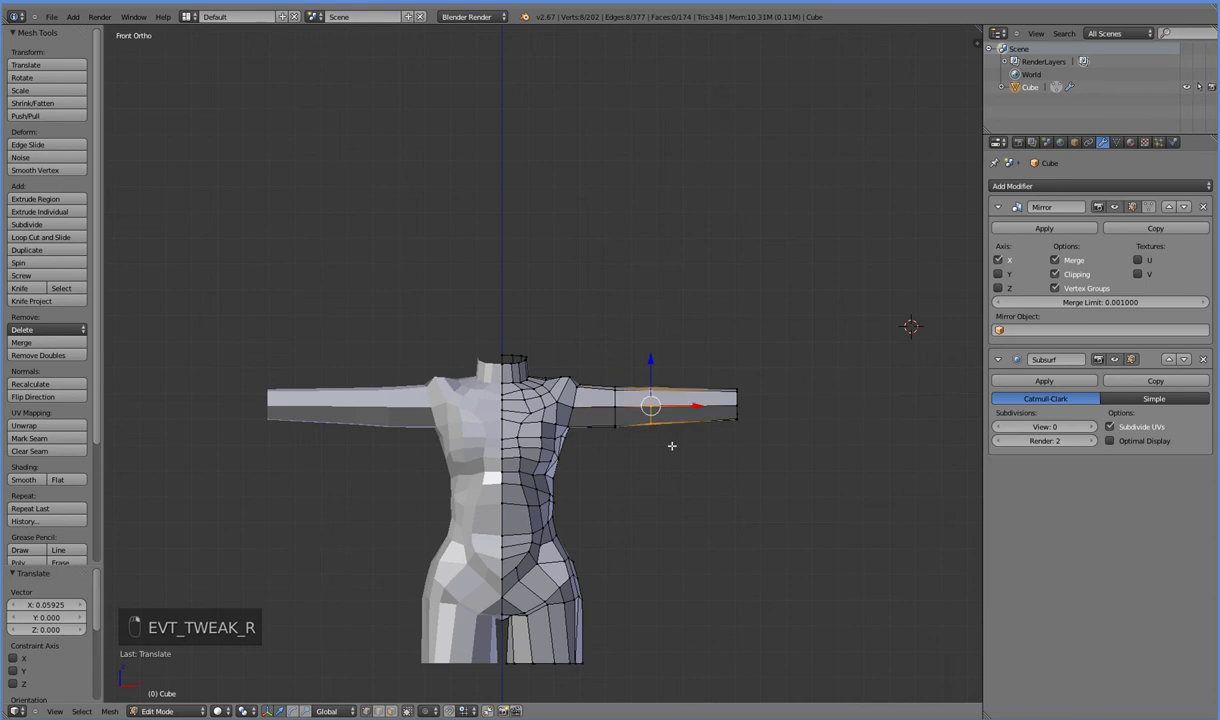
Scale down the elbow loop and raise it 0.009876 along Z.
key(s)
click(667, 435)
drag(650, 367, 652, 362)
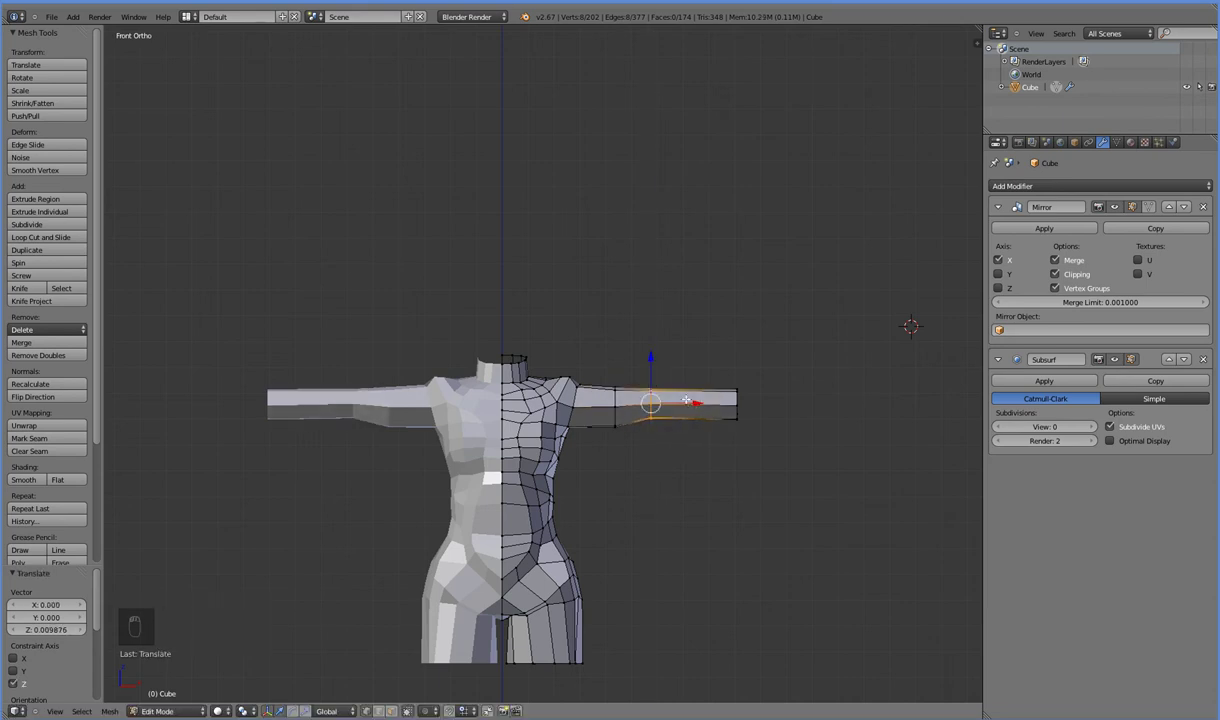
Add an edge loop to the forearm at slide factor 0.194 and scale it up by 1.22.
key(ctrl+r)
click(654, 398)
click(709, 450)
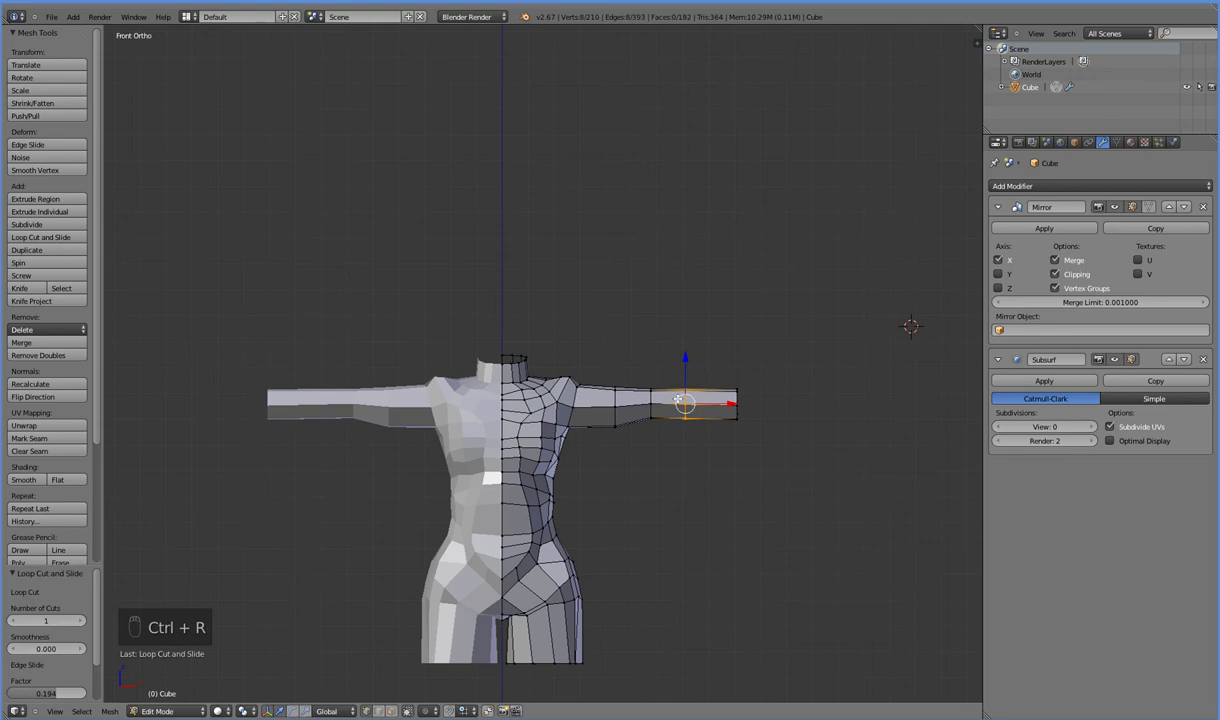
key(s)
click(716, 478)
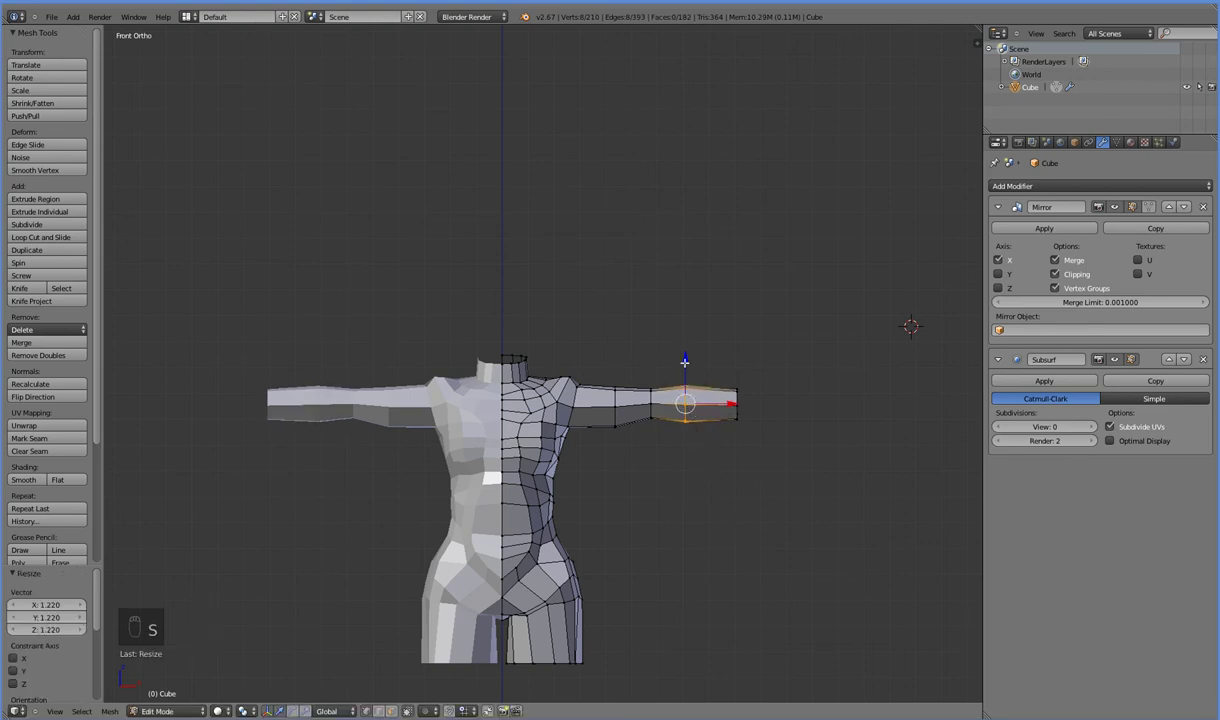
Nudge the enlarged forearm loop slightly along Z and Y to refine the forearm's shape.
drag(684, 357, 686, 360)
middle_drag(700, 525, 698, 573)
middle_drag(697, 470, 683, 583)
scroll(714, 408, up, 2)
drag(747, 371, 748, 372)
Select the front edge of the upper arm beside the shoulder and move it inward along Y in top view.
right_click(647, 448)
shift+right_click(589, 444)
key(g)
key(7)
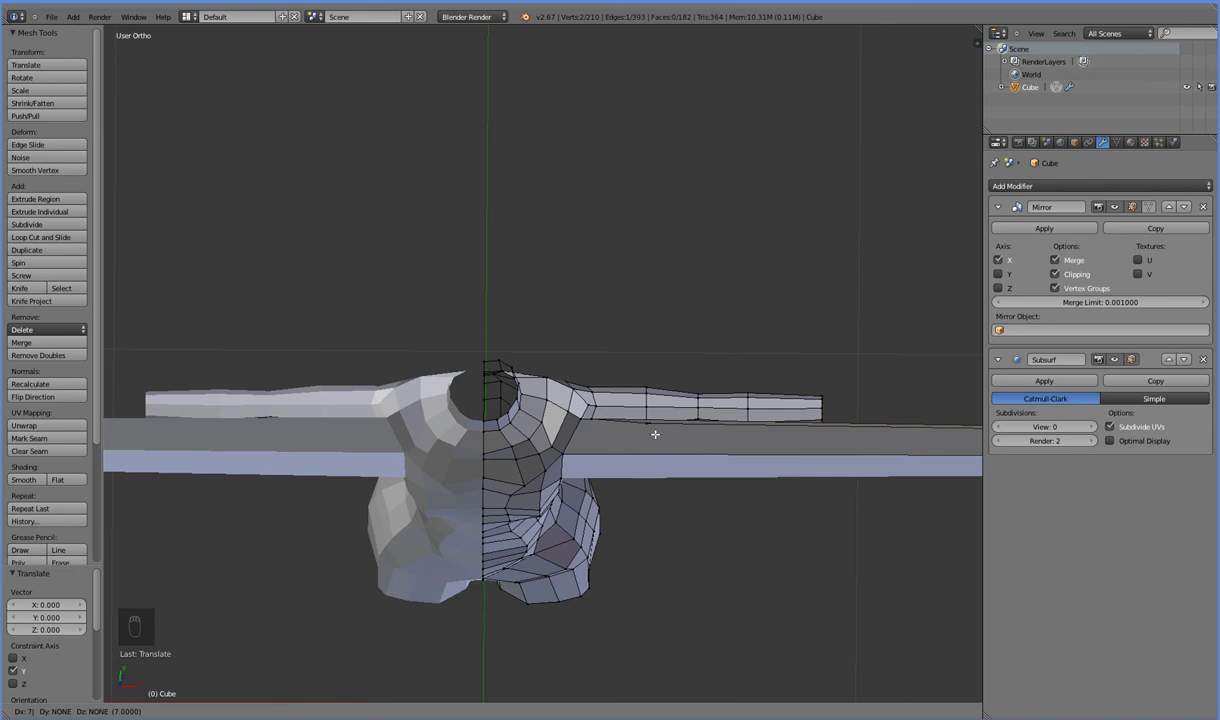
key(Escape)
key(KP_7)
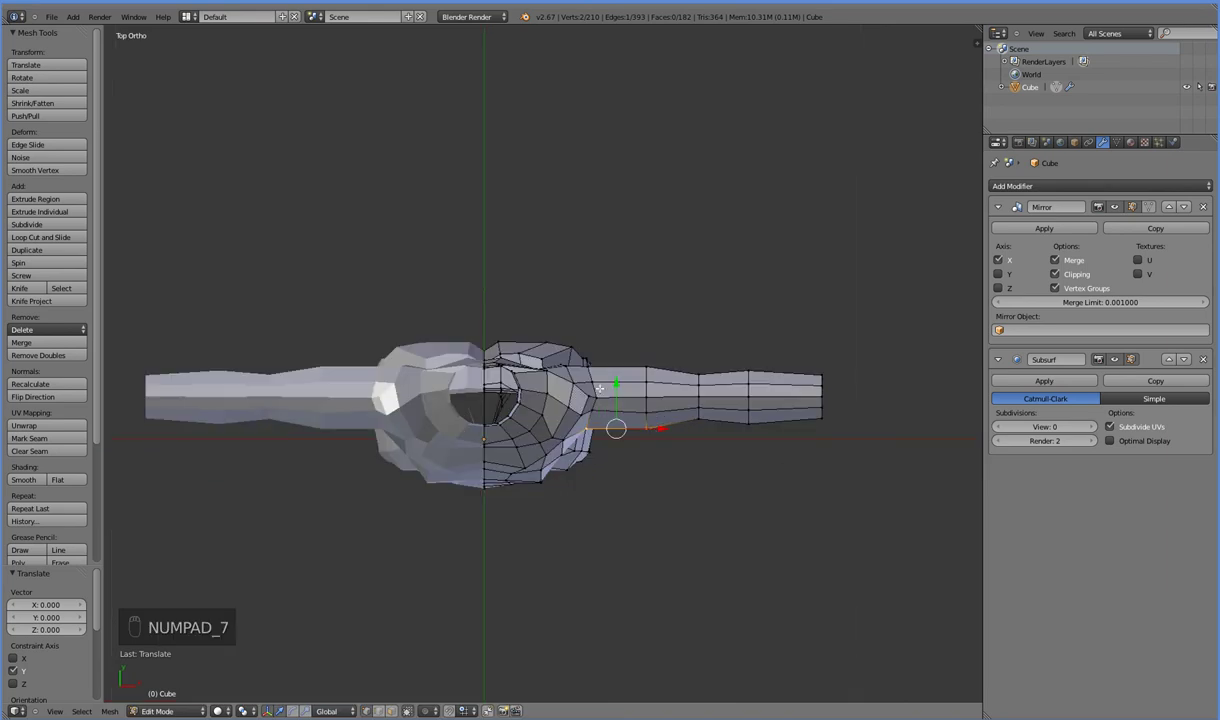
mouse_move(616, 384)
mouse_down()
mouse_move(627, 380)
mouse_move(617, 385)
mouse_up()
Move the forearm loop's back vertex inward 0.006858 and the upper arm's back edge inward 0.01543 along Y.
right_click(748, 371)
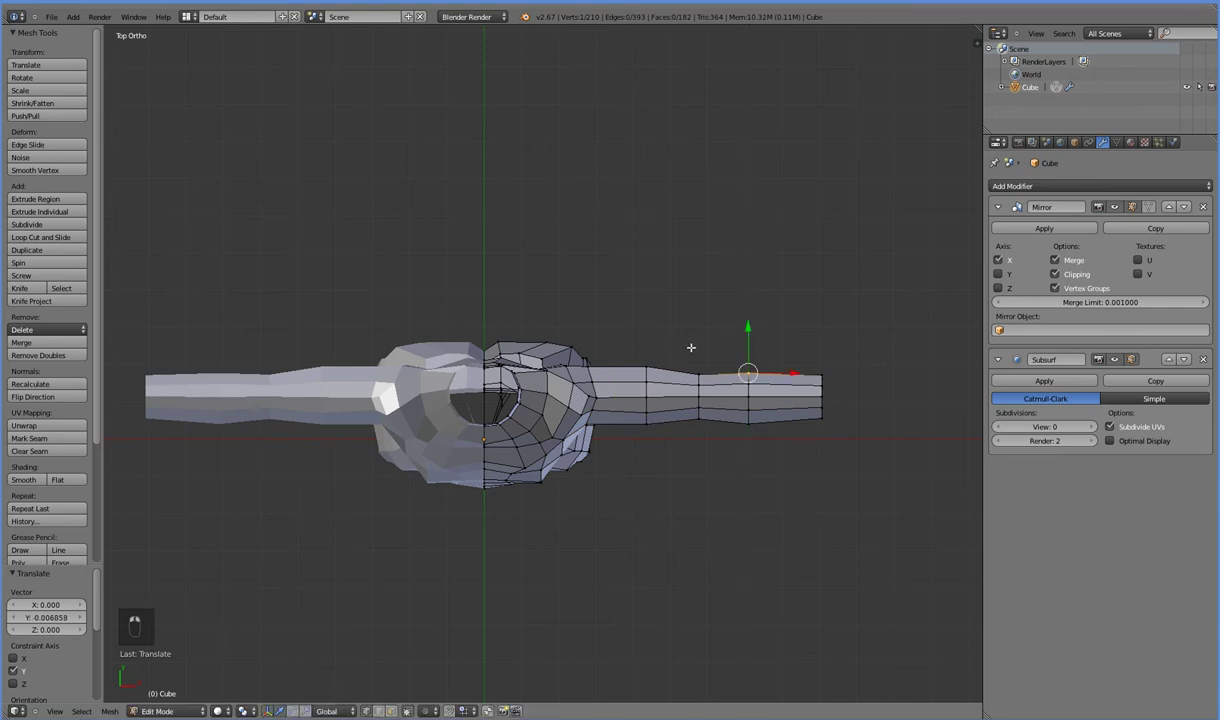
right_click(615, 370)
drag(625, 319, 621, 322)
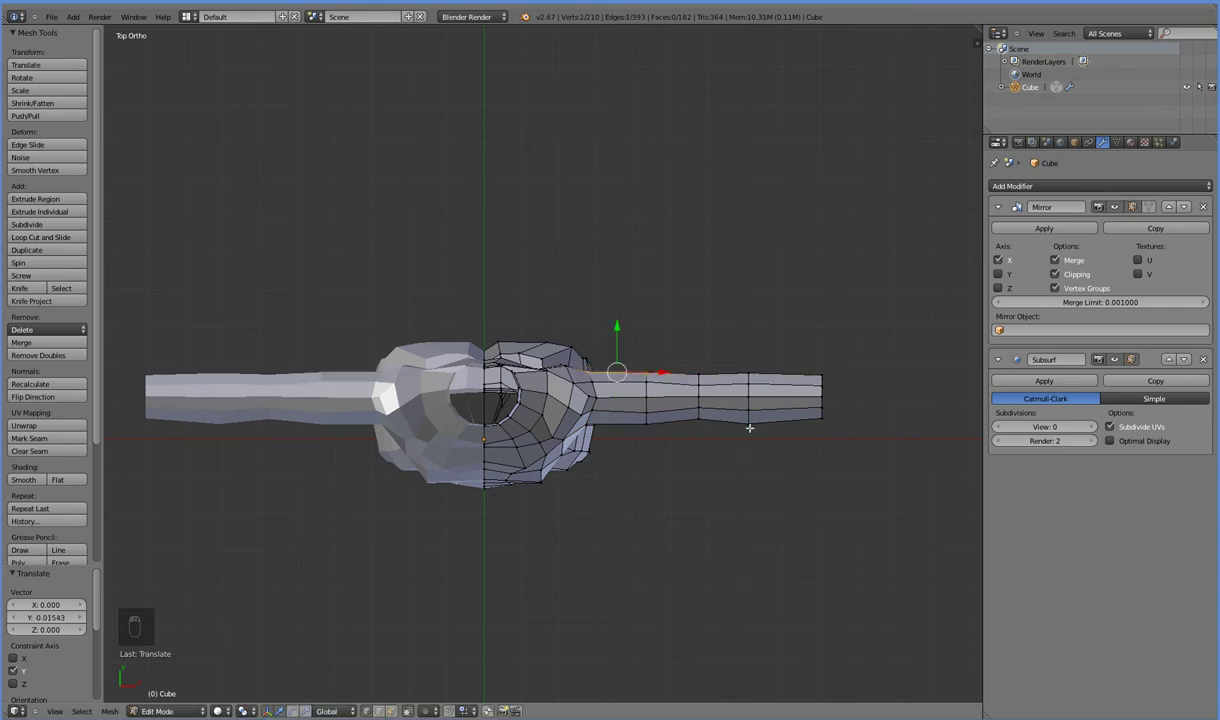
Adjust the front wrist vertex along Y and move the front elbow vertex by 0.008572 along Y.
right_click(820, 408)
drag(822, 362, 823, 364)
right_click(701, 416)
drag(701, 378, 699, 343)
Select the back edge between the forearm loop and the wrist and move it -0.012 along Y.
right_click(751, 362)
shift+right_click(824, 368)
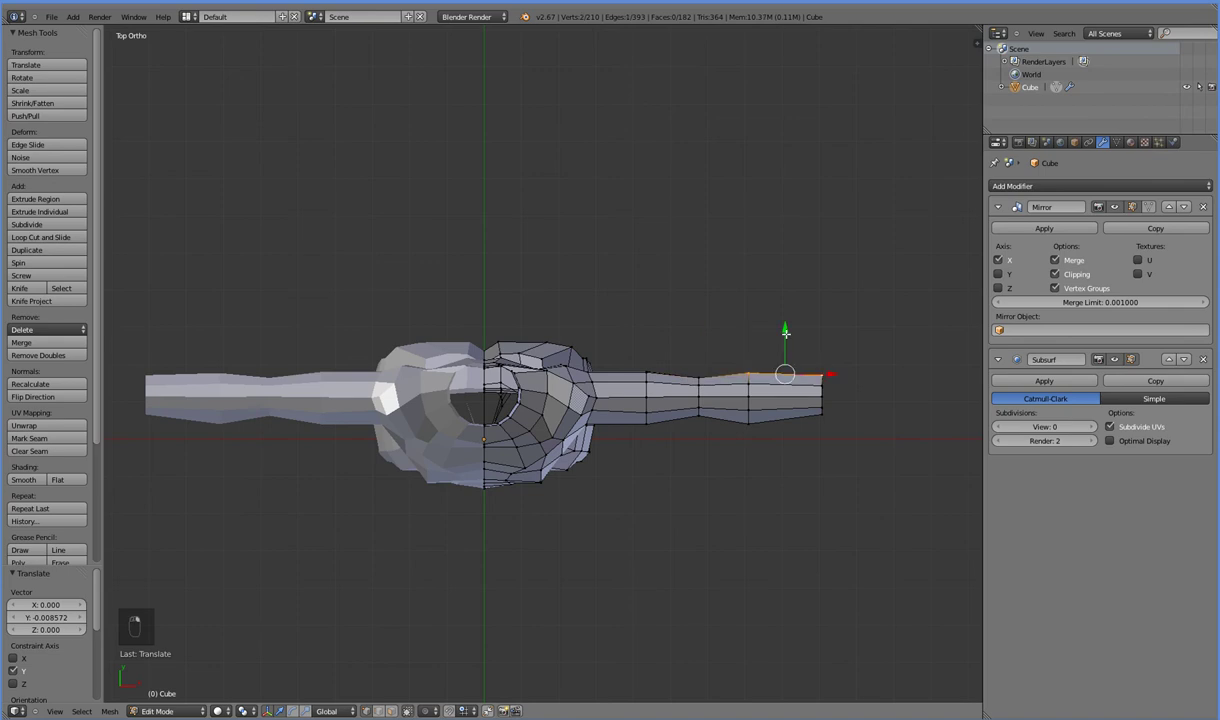
click(784, 338)
Select the three top vertices of the arm's open end, shift them along Z, and flatten them by scaling to 0 along Z.
middle_drag(772, 485, 690, 391)
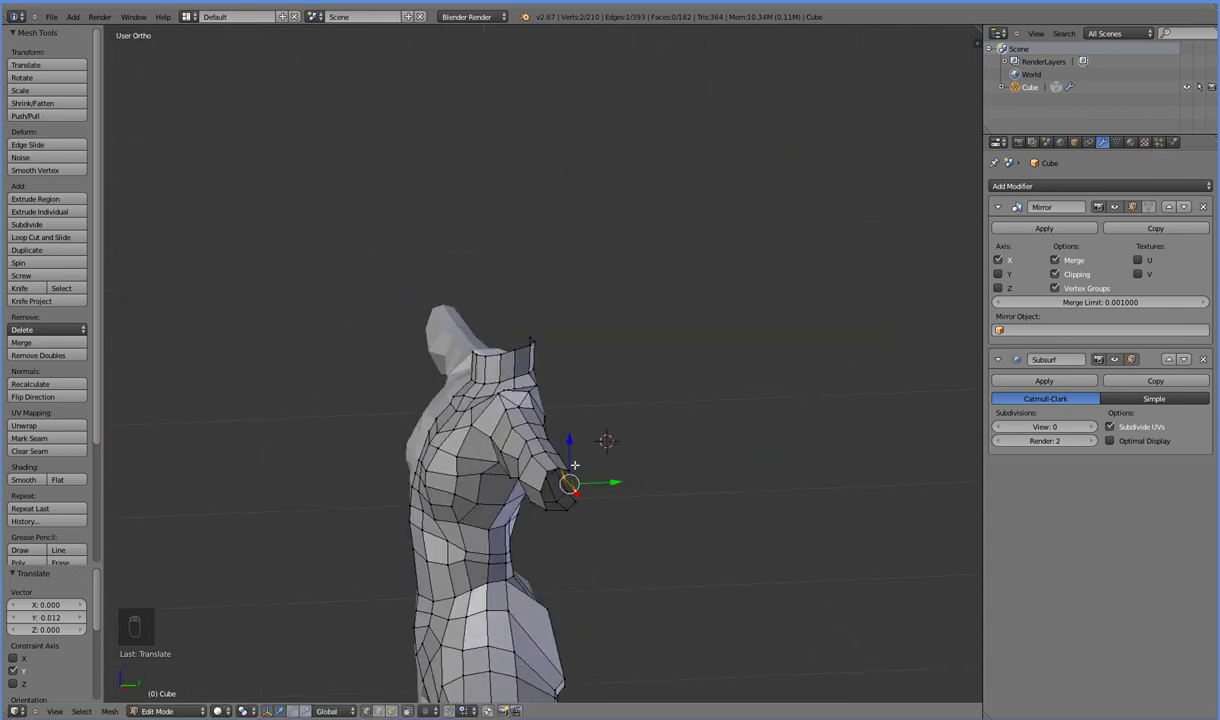
right_click(557, 467)
right_click(562, 469)
right_click(546, 472)
shift+right_click(558, 469)
shift+right_click(569, 470)
click(558, 412)
key(g)
key(z)
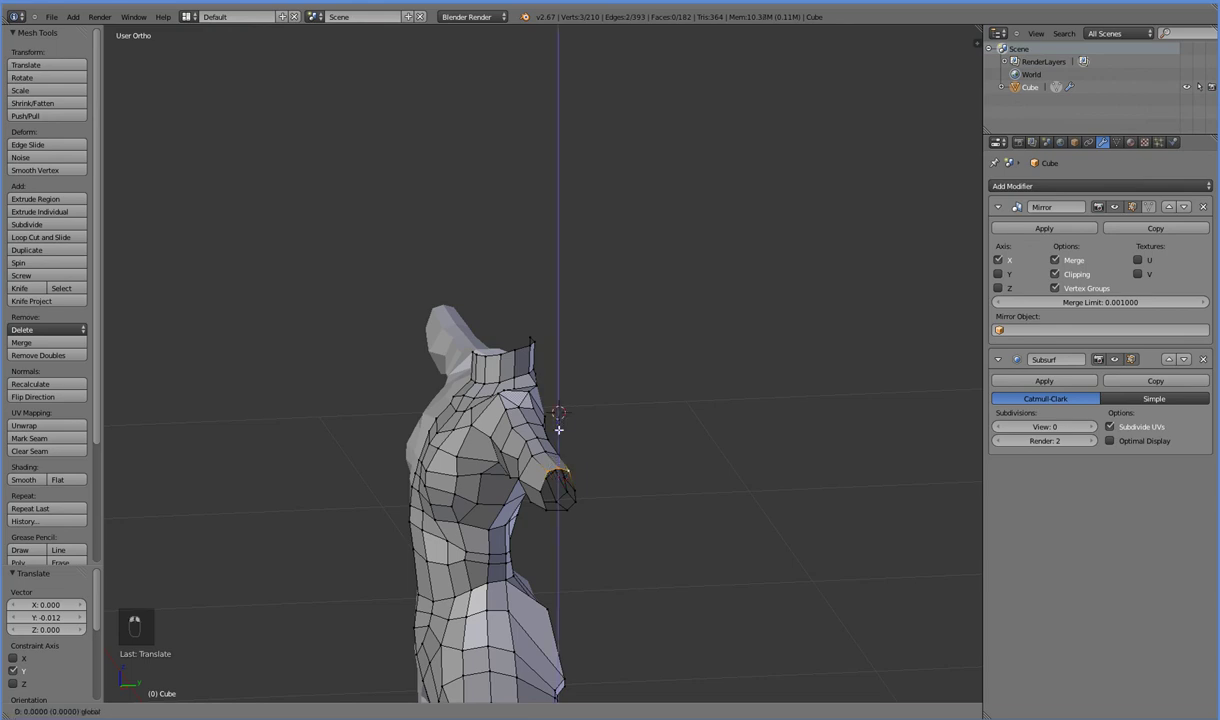
click(558, 432)
key(s)
key(z)
key(0)
key(Return)
Select the bottom edge of the arm's open end and raise it 0.001762 along Z.
key(KP_3)
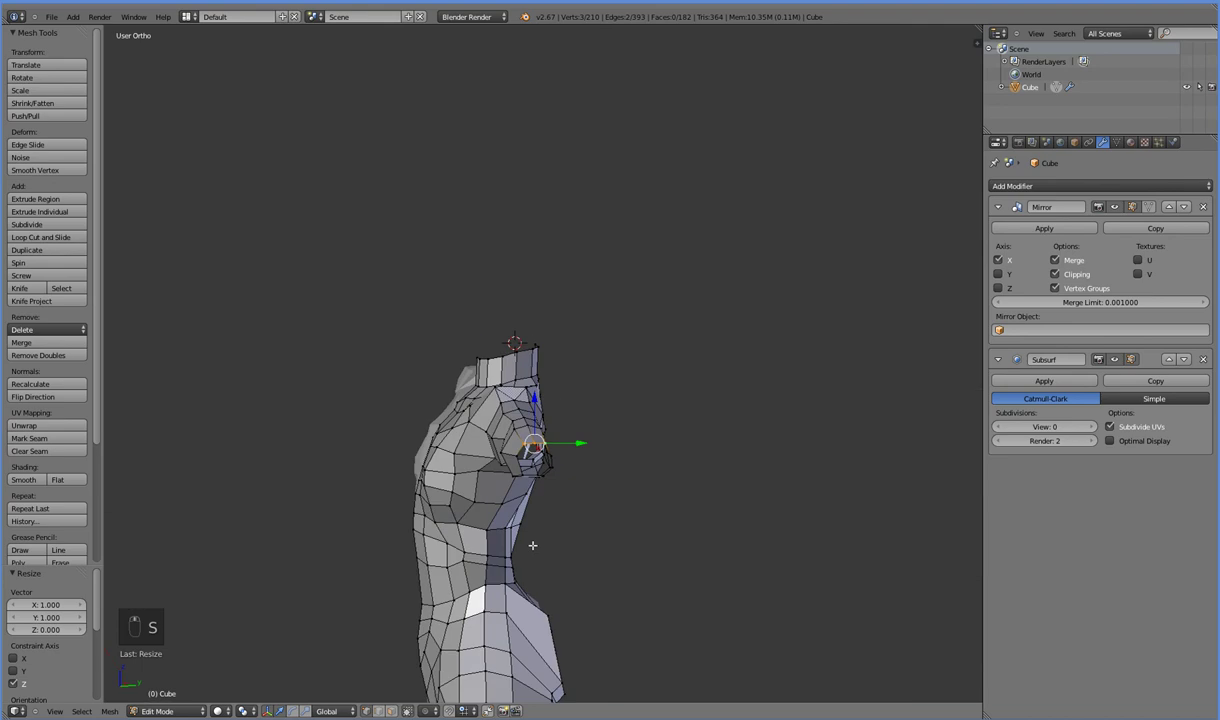
middle_drag(561, 545, 570, 527)
right_click(572, 500)
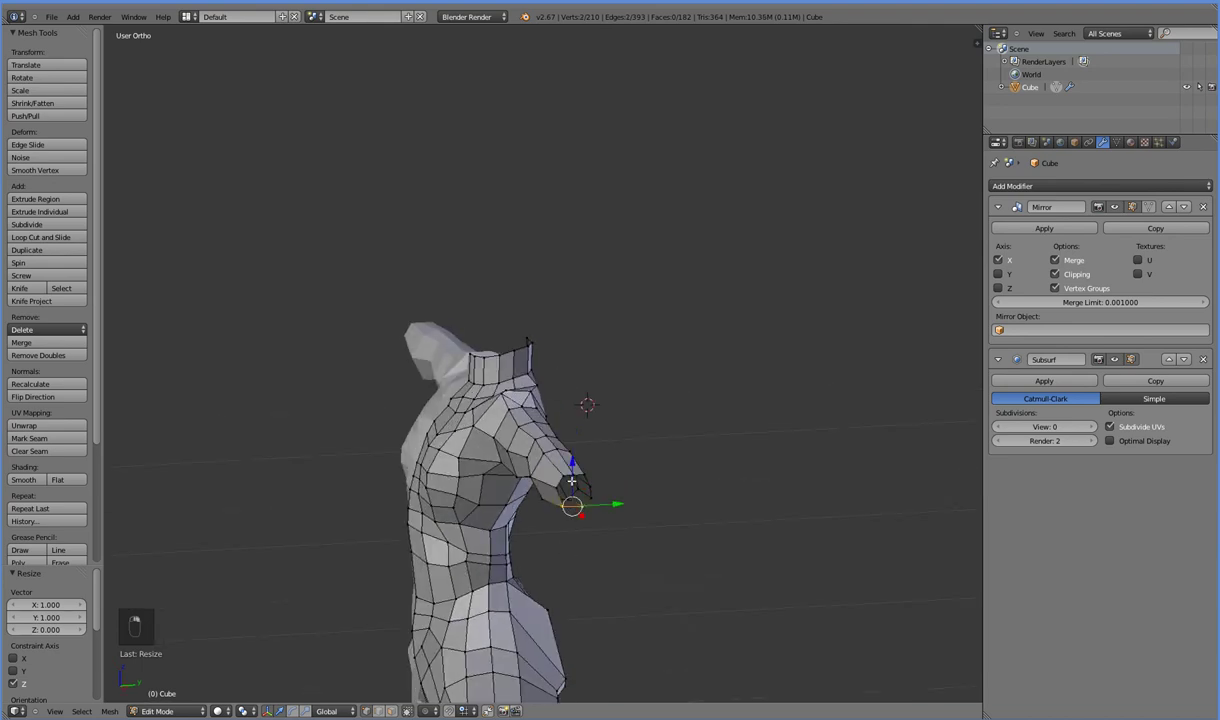
key(g)
key(z)
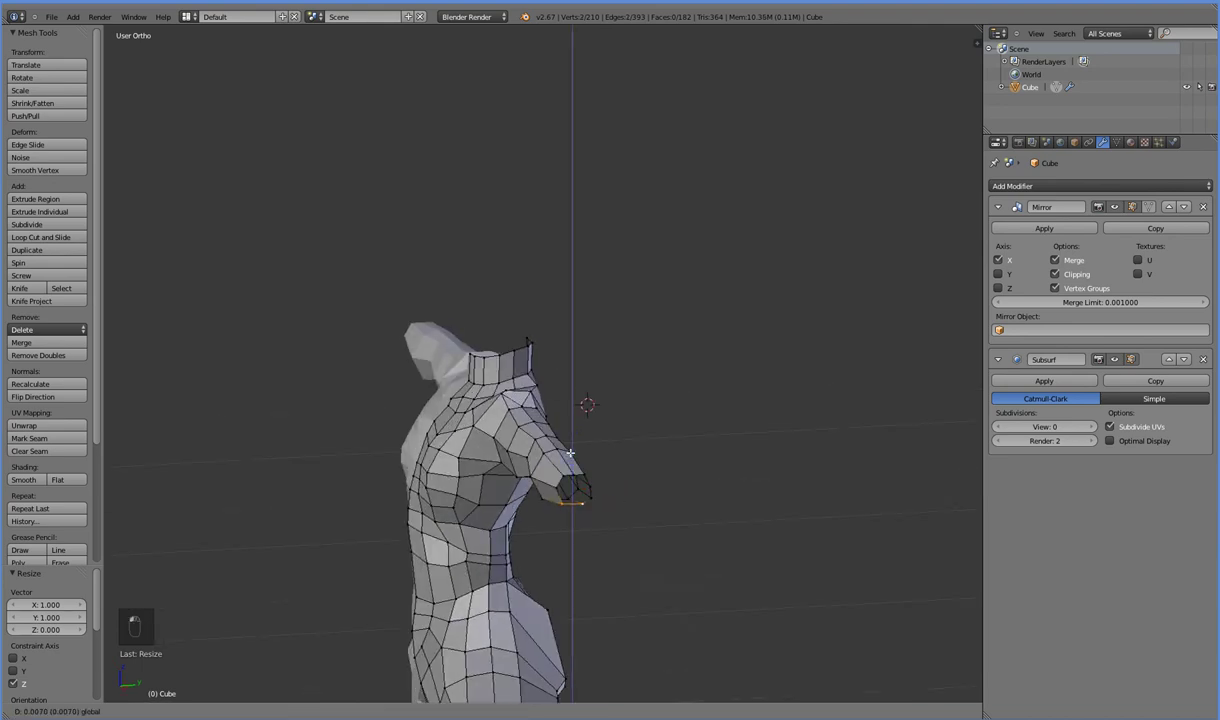
click(548, 455)
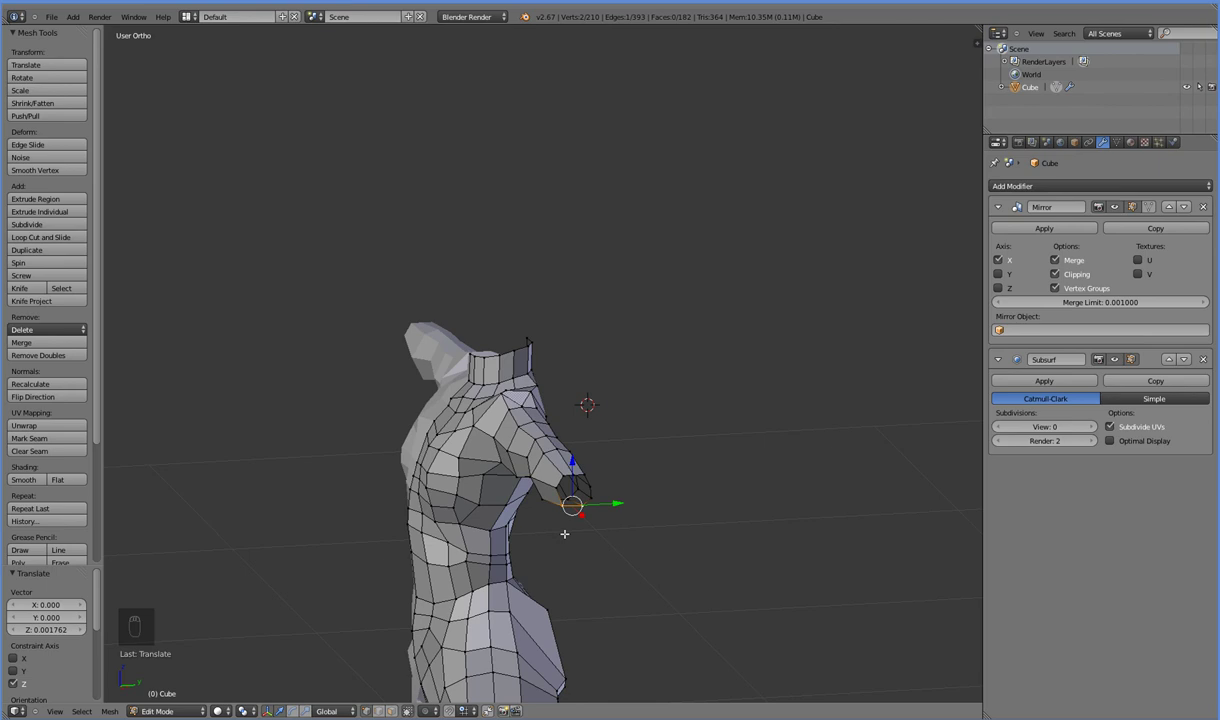
Select the arm's open wrist loop and rotate it -20.586° around the X axis.
alt+right_click(580, 492)
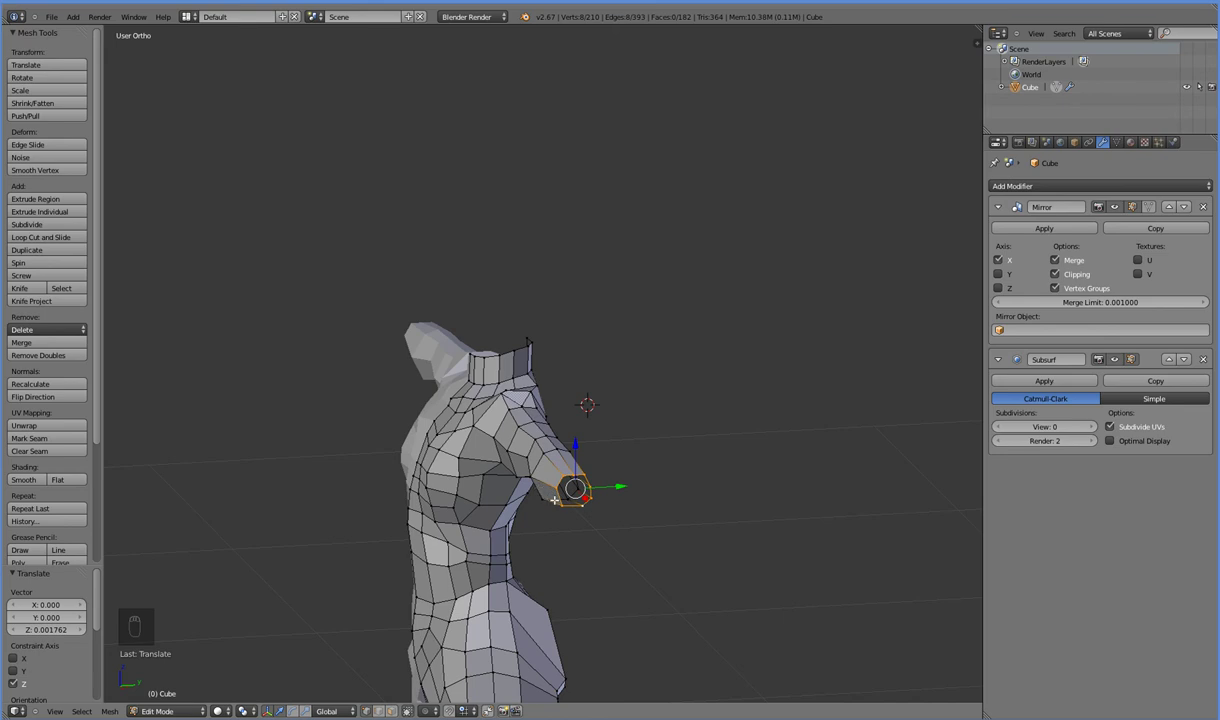
scroll(530, 512, up, 2)
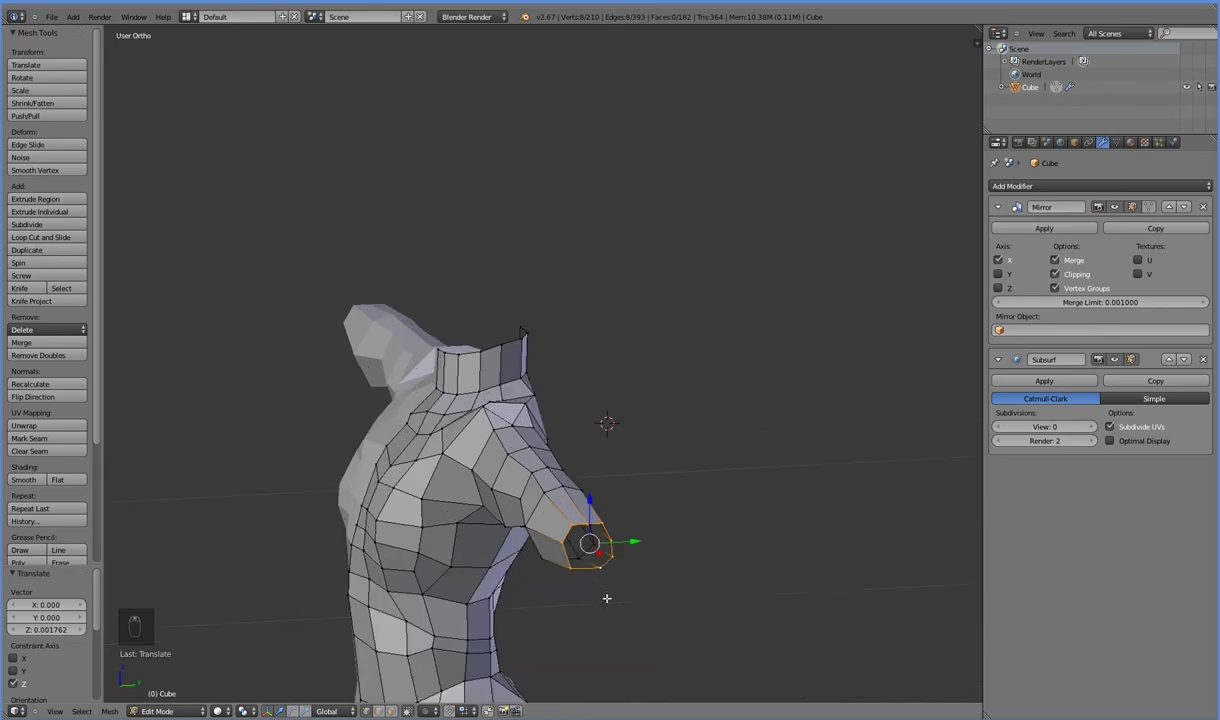
shift+middle_drag(591, 541, 588, 490)
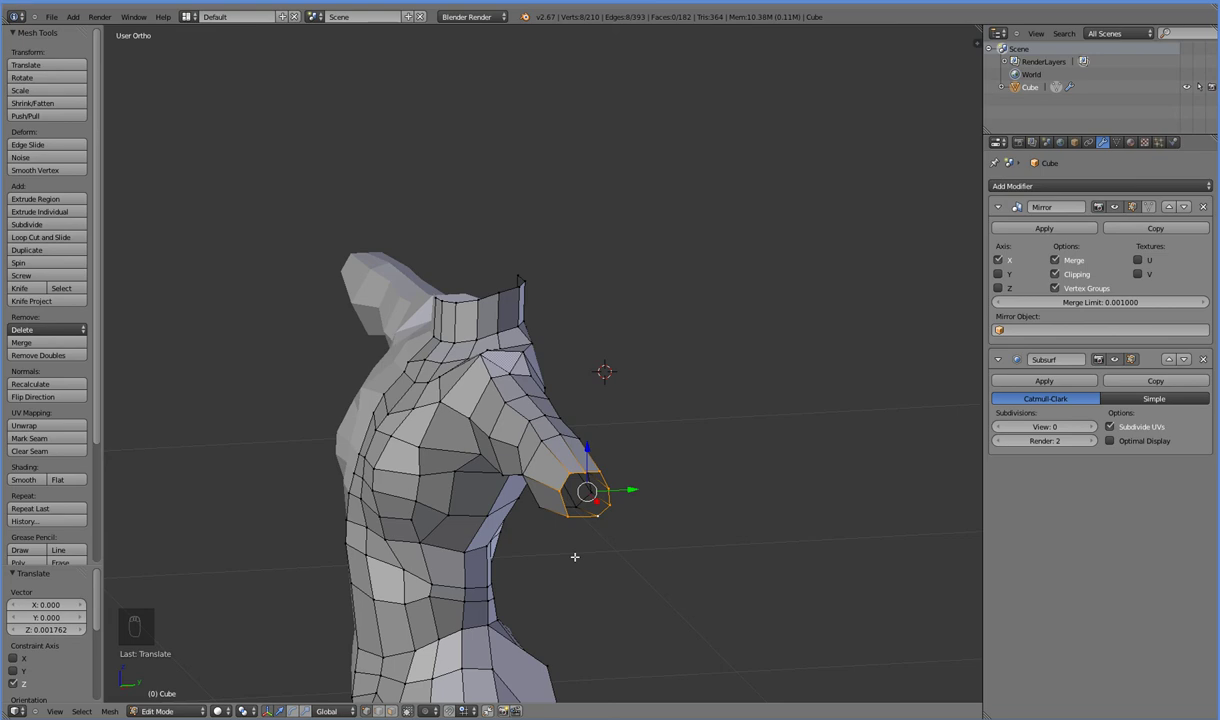
key(KP_1)
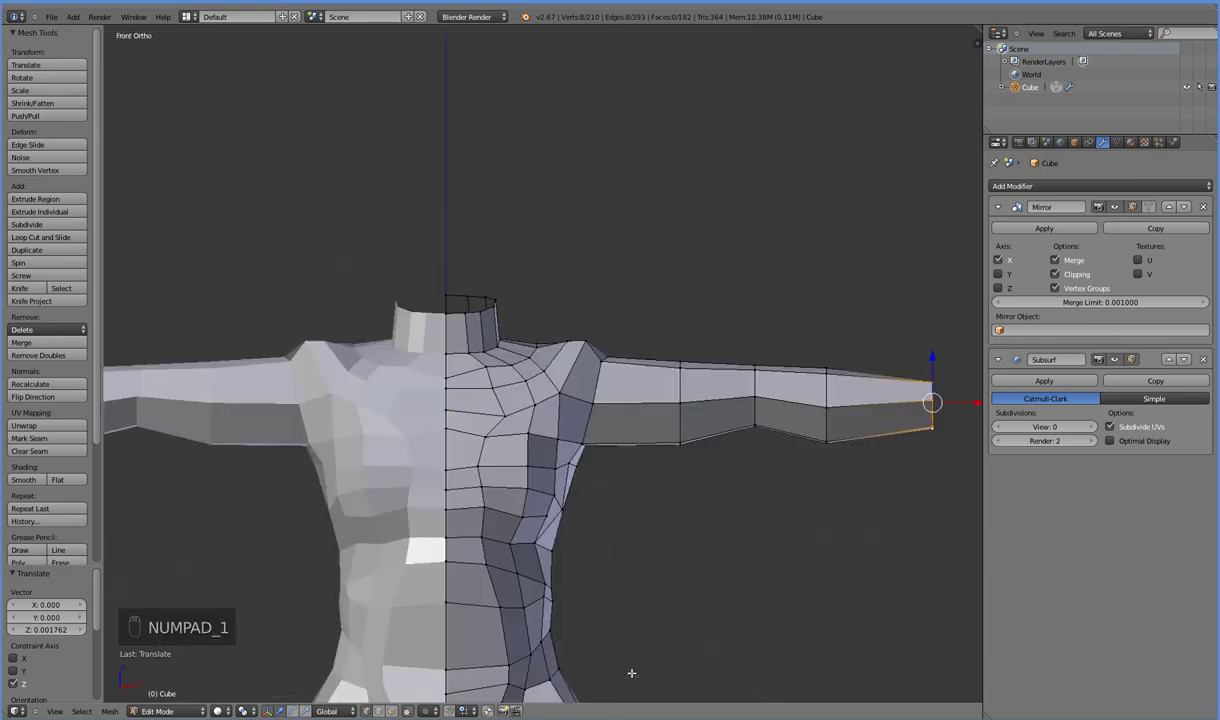
key(r)
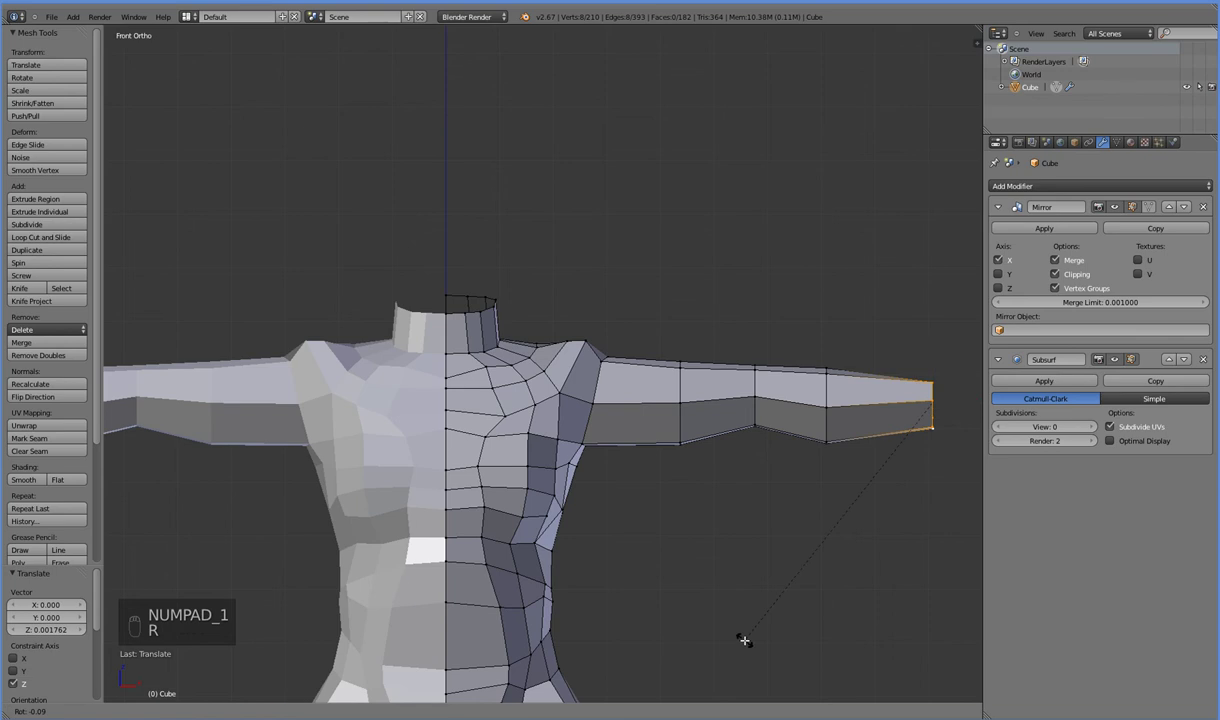
key(z)
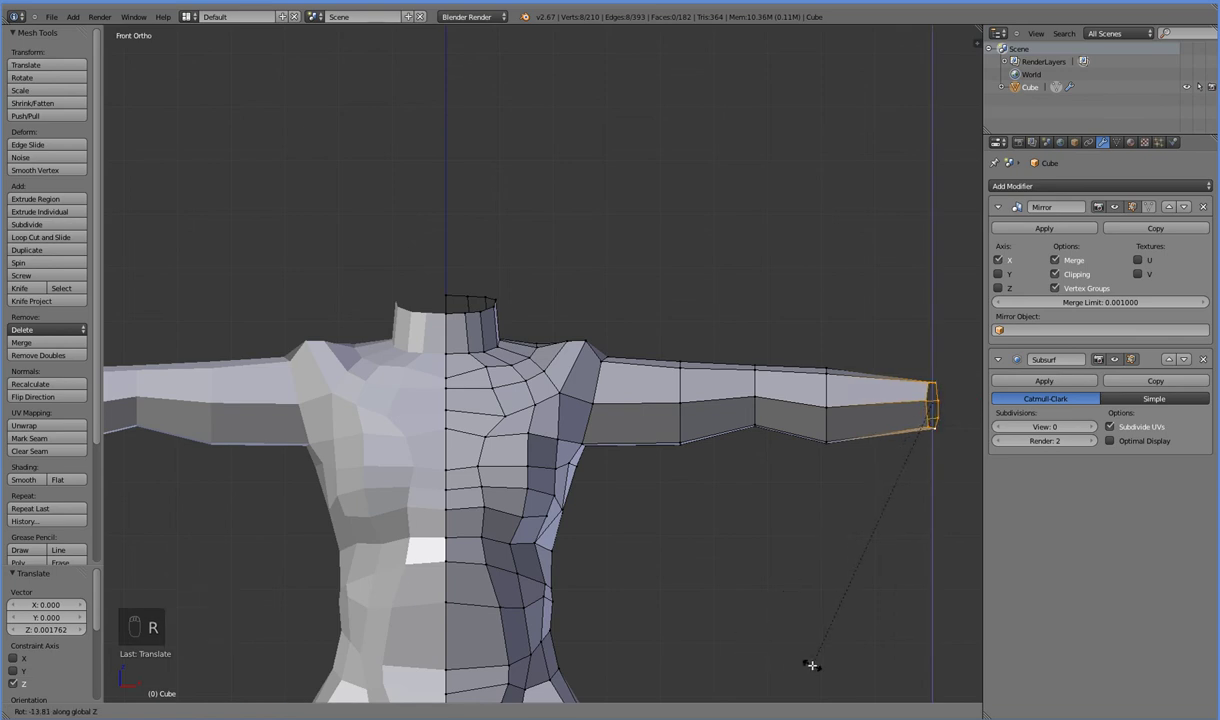
key(z)
key(x)
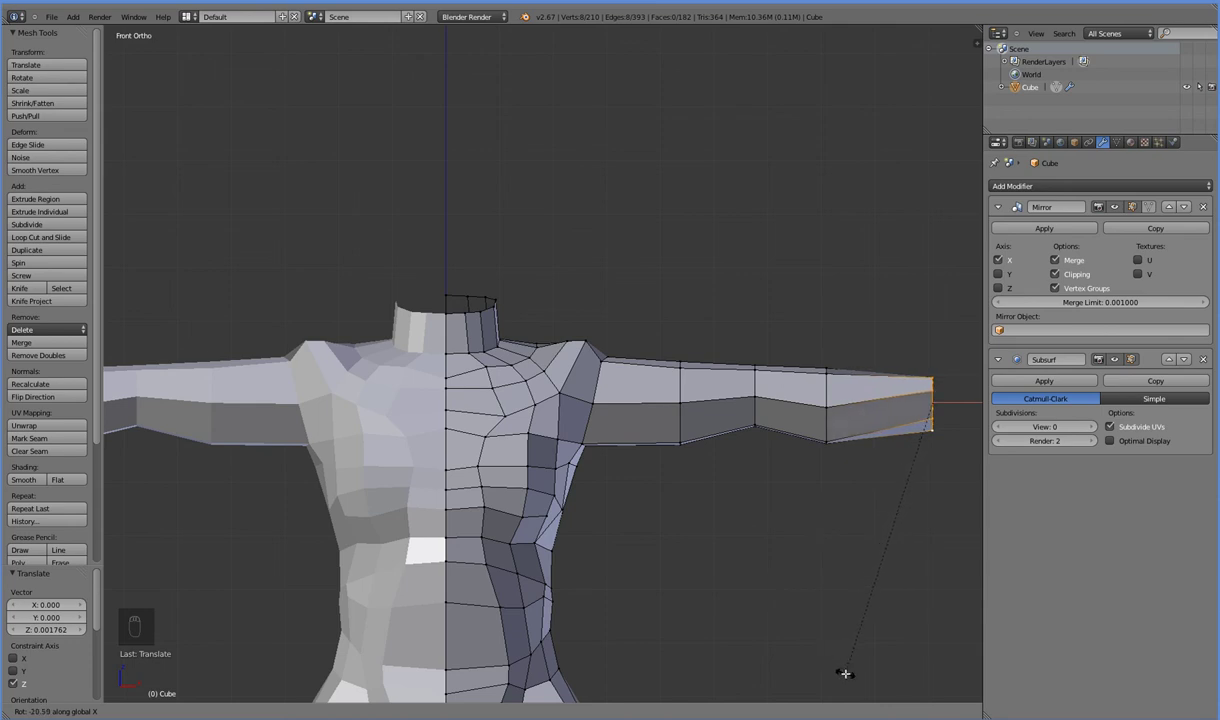
click(845, 673)
Select the middle forearm loop and rotate it roughly -9° around the X axis to follow the wrist's twist.
middle_drag(860, 599, 744, 606)
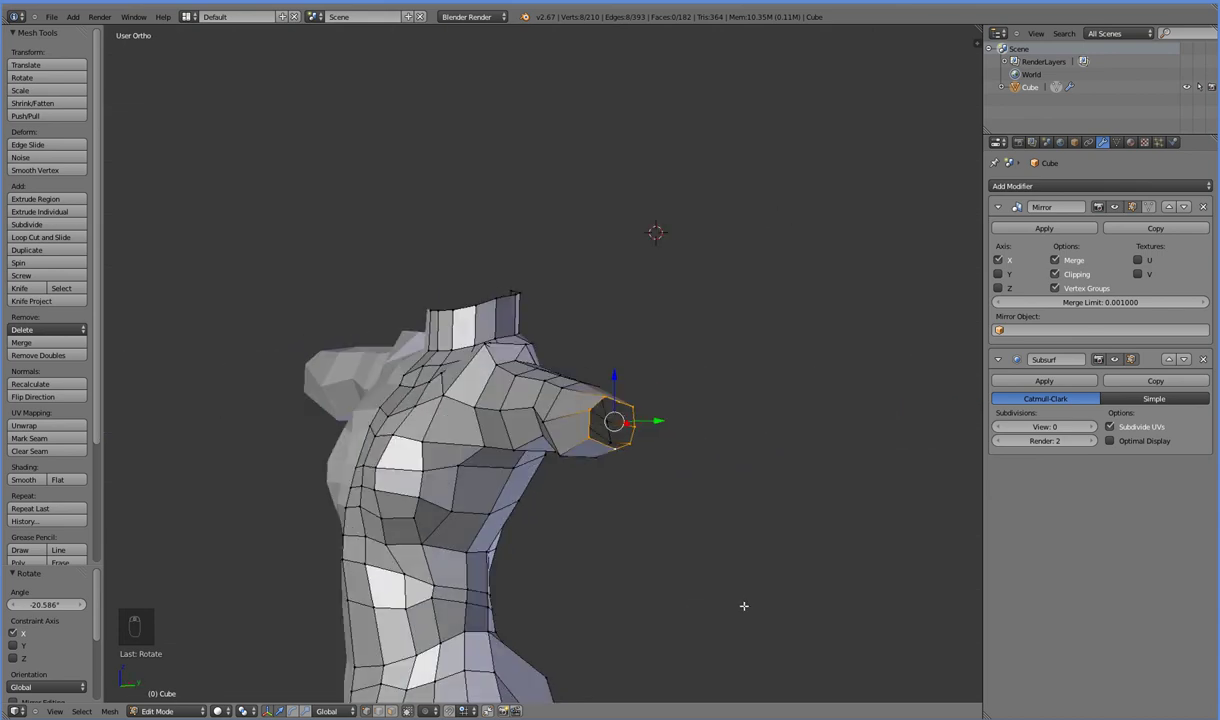
alt+right_click(556, 408)
key(KP_1)
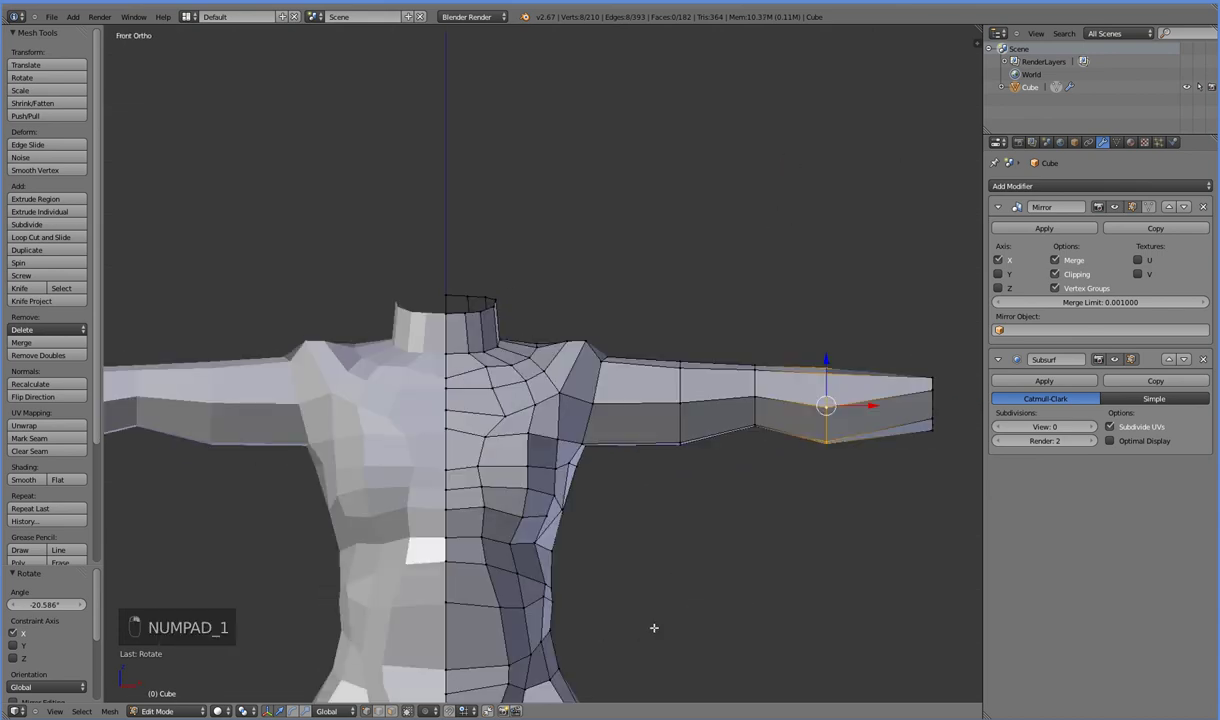
key(s)
middle_drag(730, 633, 737, 633)
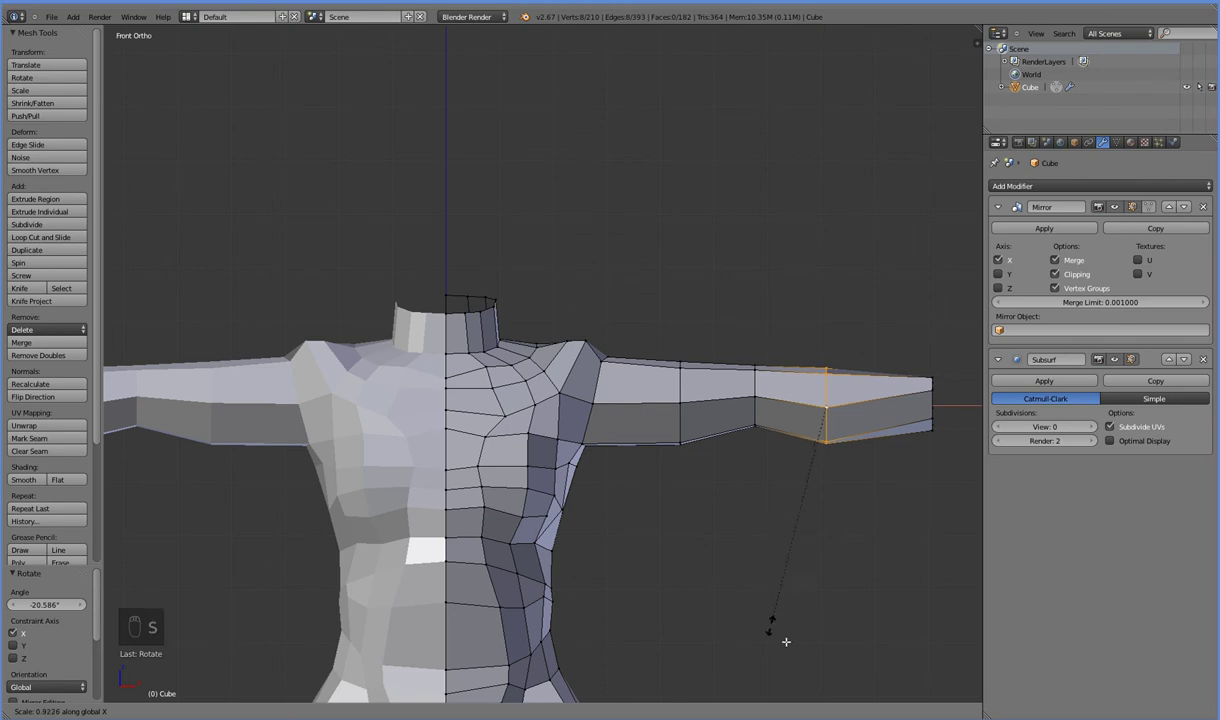
key(r)
key(x)
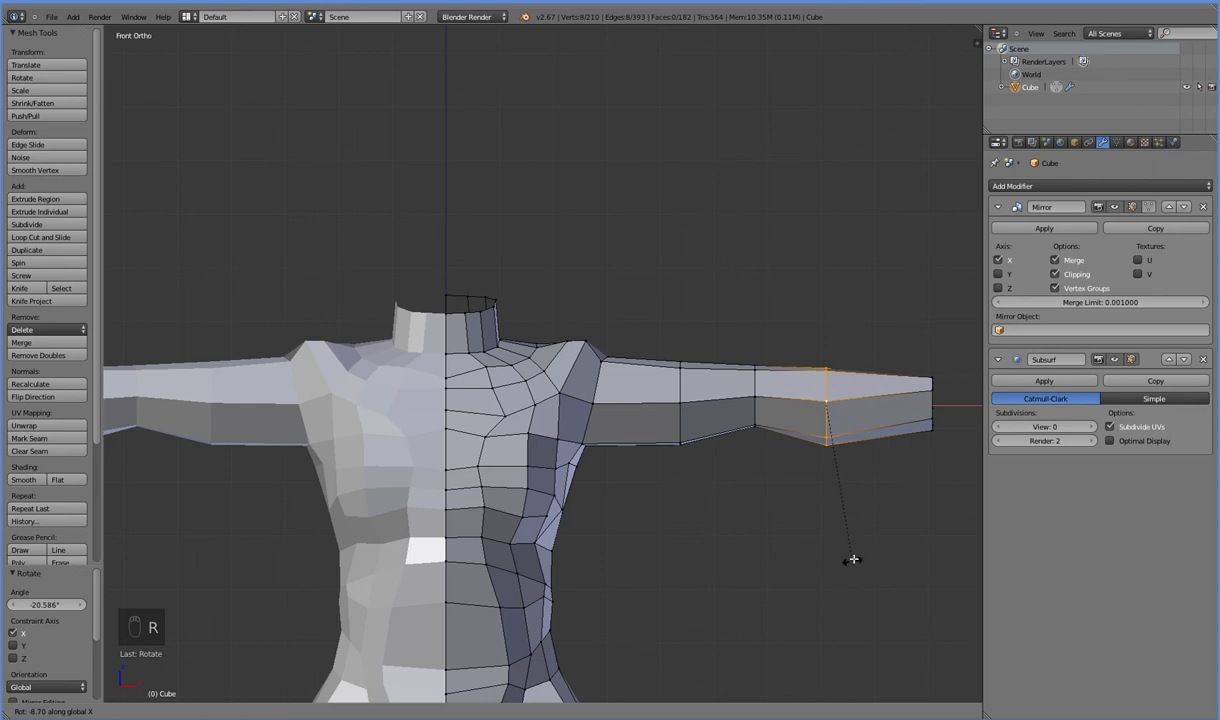
click(856, 572)
Undo the last series of mesh edits.
middle_drag(814, 588, 719, 591)
middle_drag(604, 527, 560, 495)
drag(493, 383, 524, 420)
middle_drag(577, 557, 520, 572)
key(ctrl+z)
key(ctrl+z)
key(ctrl+z)
key(ctrl+z)
key(ctrl+z)
key(ctrl+z)
key(ctrl+z)
key(ctrl+z)
Select two vertices on the front of the leg's open end loop and move them -0.02381 along X.
scroll(521, 573, down, 3)
shift+middle_drag(588, 540, 664, 387)
alt+right_click(587, 553)
key(KP_1)
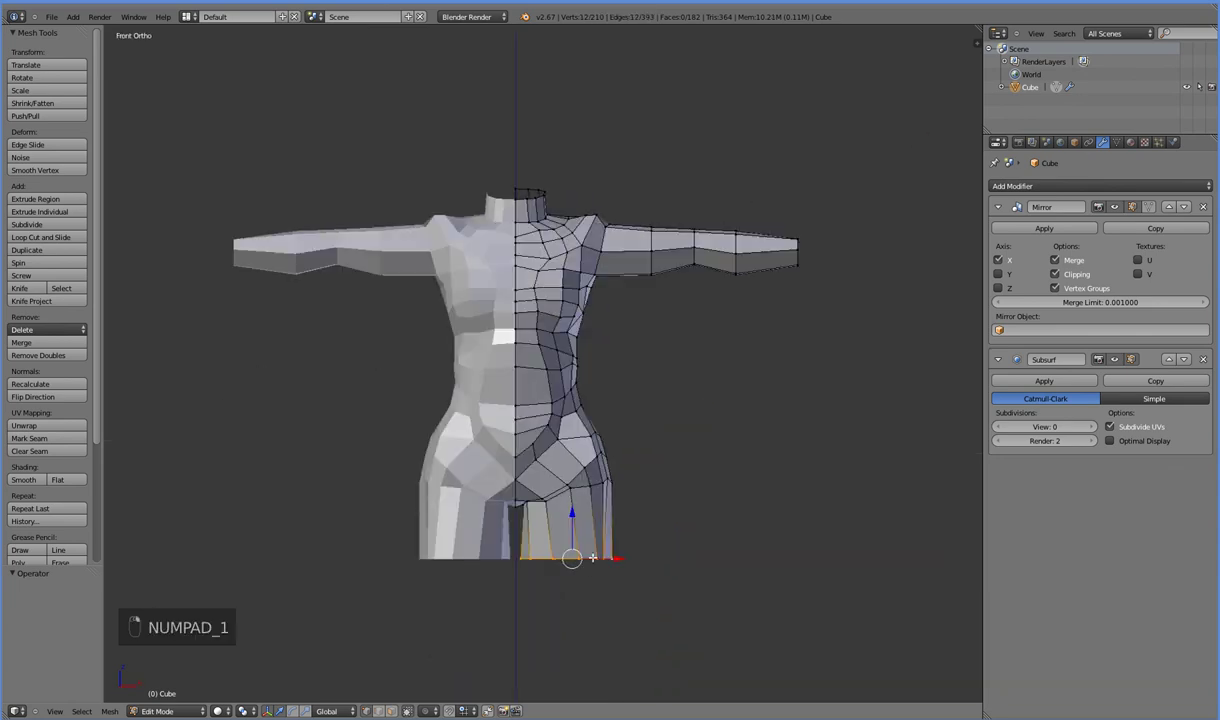
scroll(551, 558, down, 3)
scroll(547, 535, up, 8)
right_click(566, 432)
shift+right_click(604, 431)
key(g)
key(x)
click(537, 436)
Adjust the inner vertex of the leg's open end loop by 0.001191 along X, undoing the first attempt.
right_click(527, 434)
key(g)
key(x)
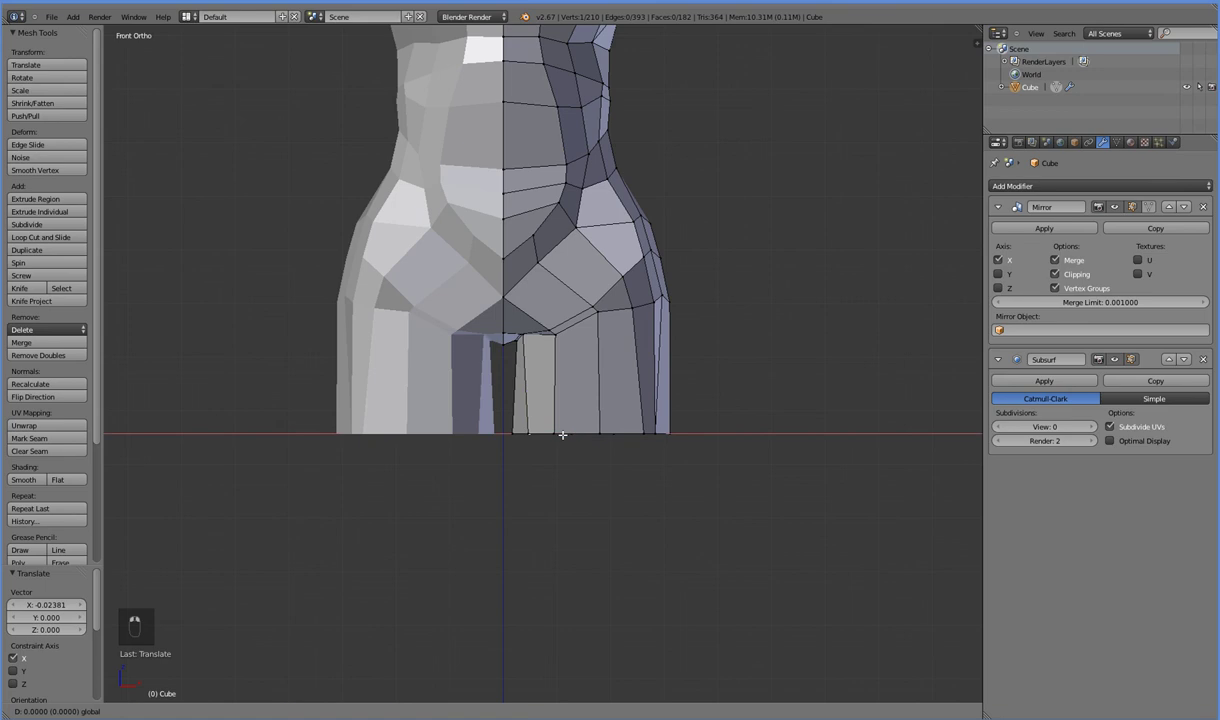
click(553, 435)
key(ctrl+z)
key(g)
key(x)
click(569, 434)
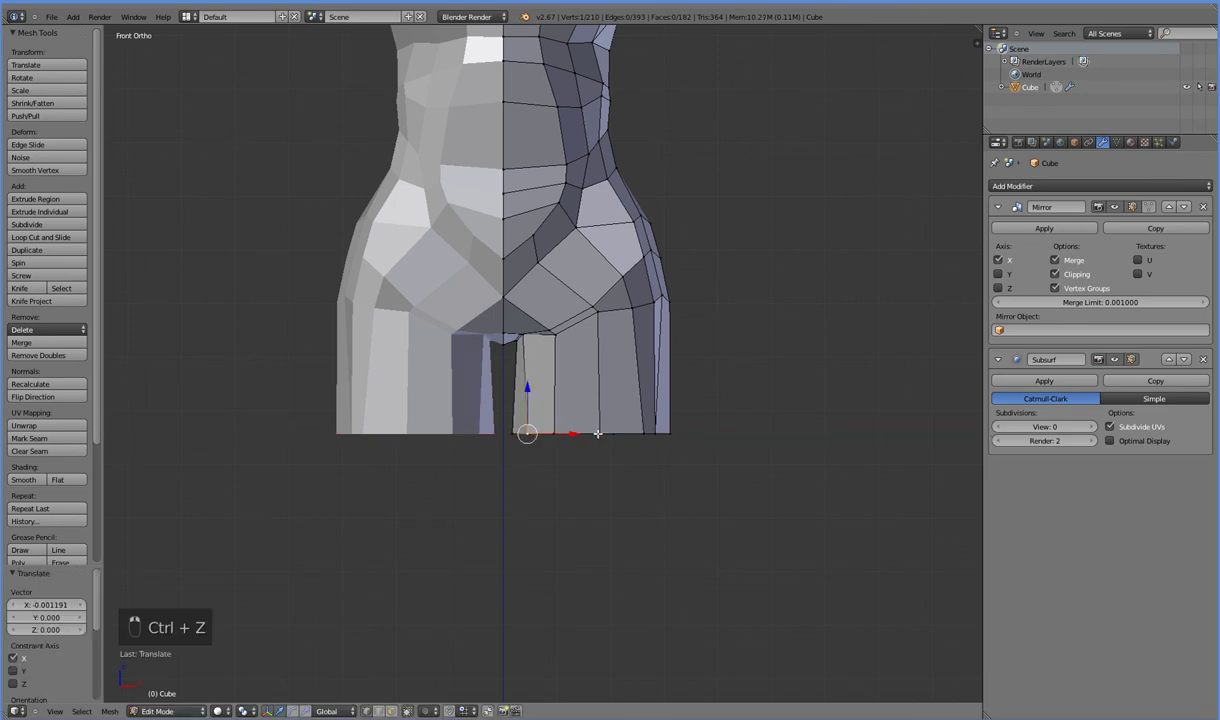
Move two front outer vertices of the leg's open end loop outward along X, the second by 0.03429.
right_click(650, 434)
key(g)
key(x)
click(660, 455)
middle_drag(665, 485, 584, 483)
right_click(615, 420)
key(g)
key(x)
click(688, 462)
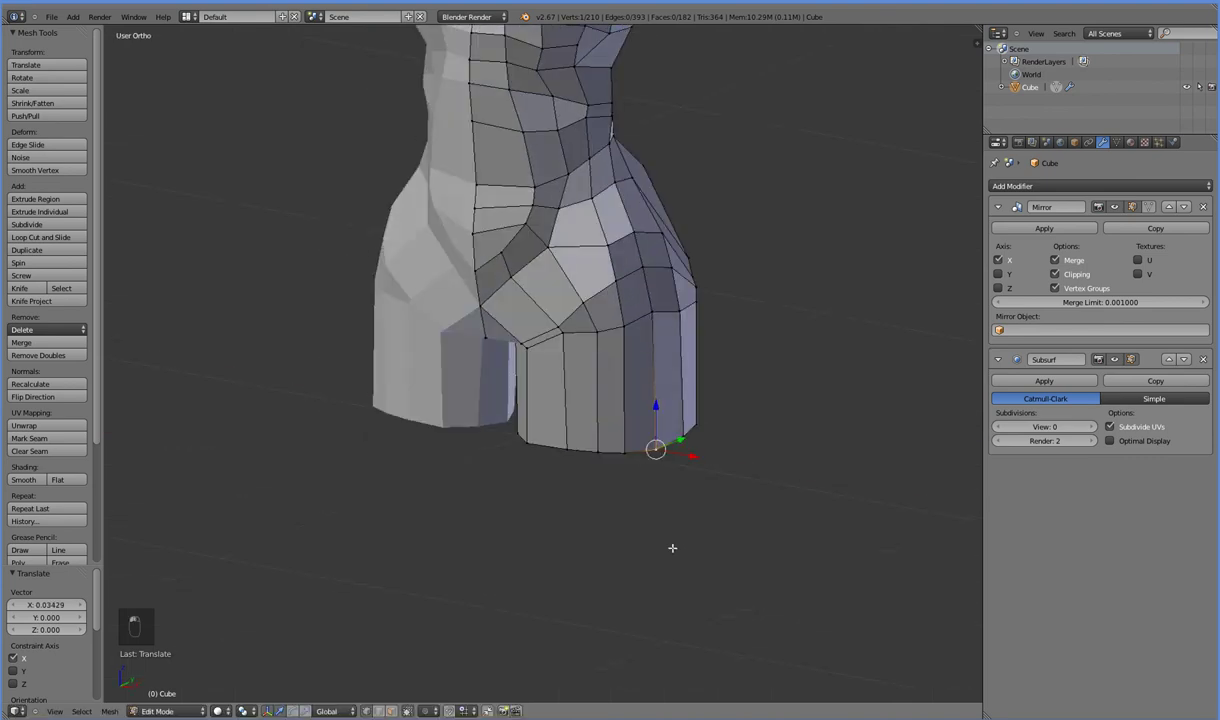
Move the selected vertex on the outer side of the leg's open end loop 0.01241 along X.
middle_drag(600, 532, 456, 497)
key(g)
key(x)
click(439, 504)
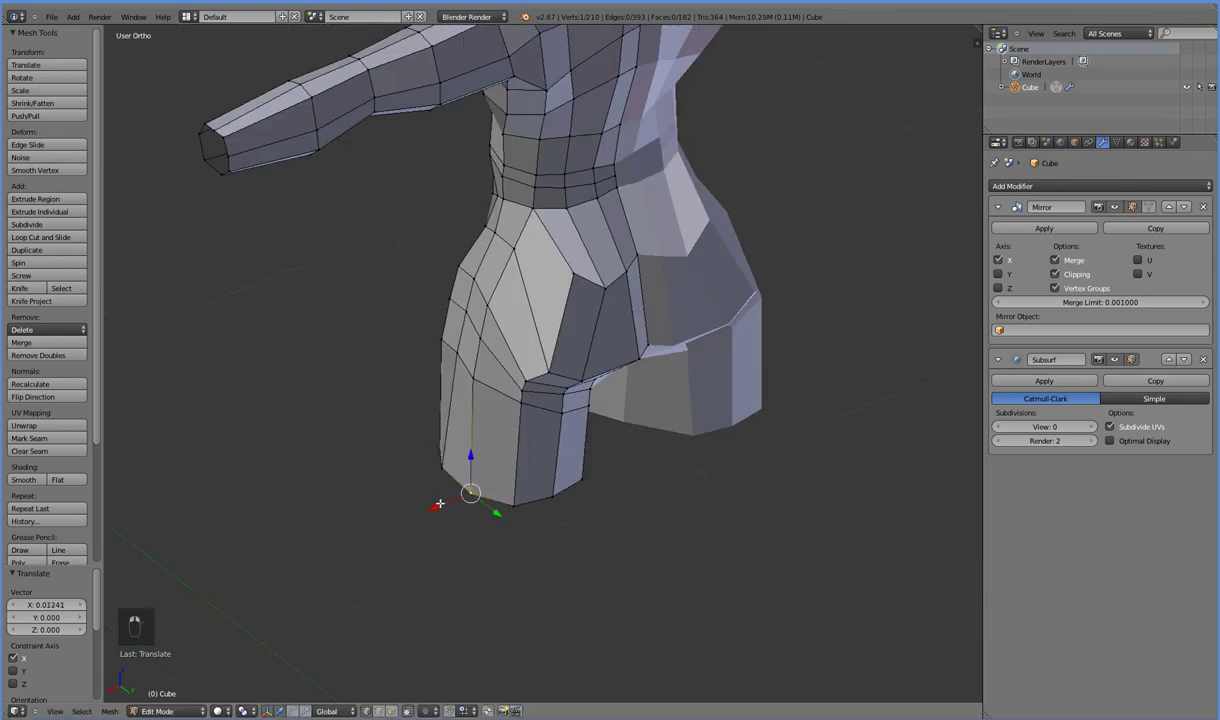
Show the whole torso in wireframe from the front.
key(KP_7)
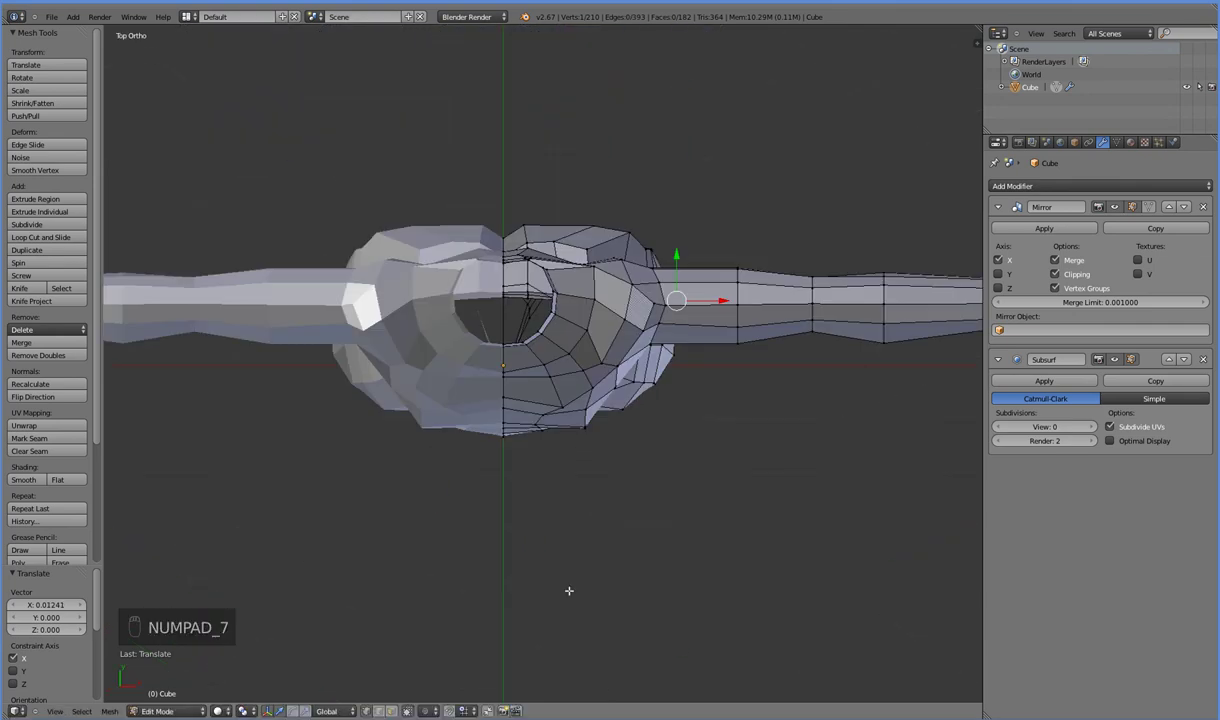
key(ctrl+KP_7)
key(KP_1)
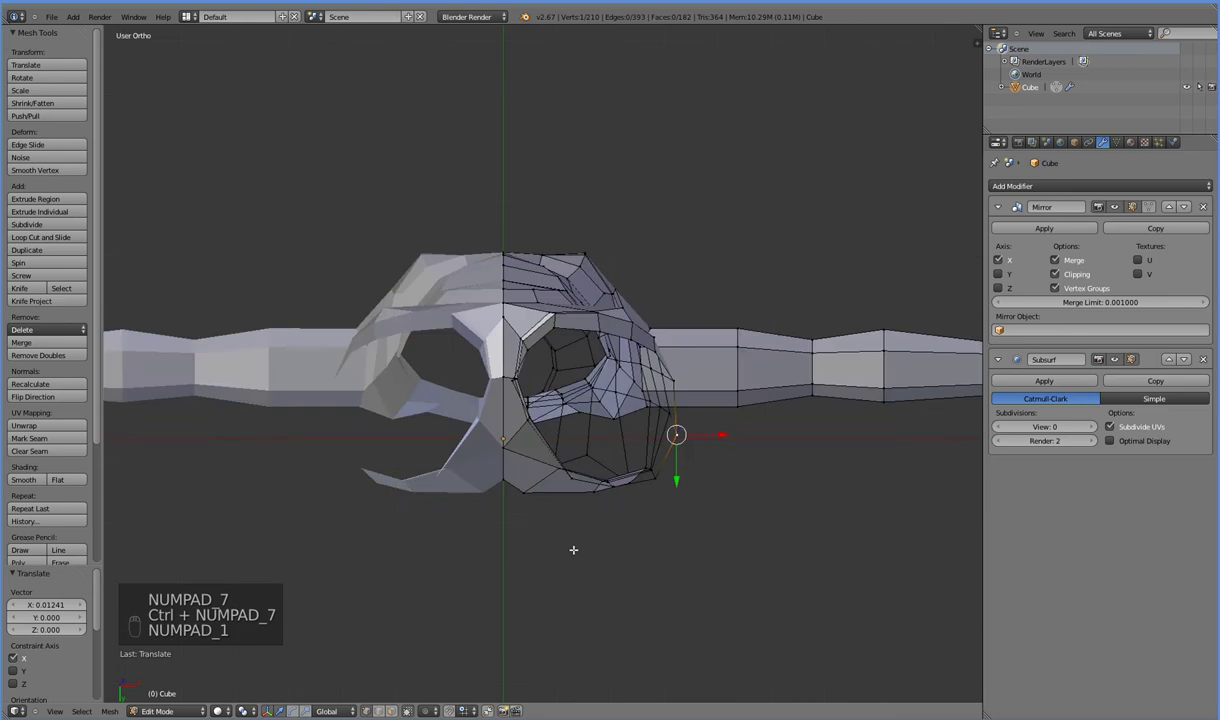
key(z)
scroll(586, 266, down, 2)
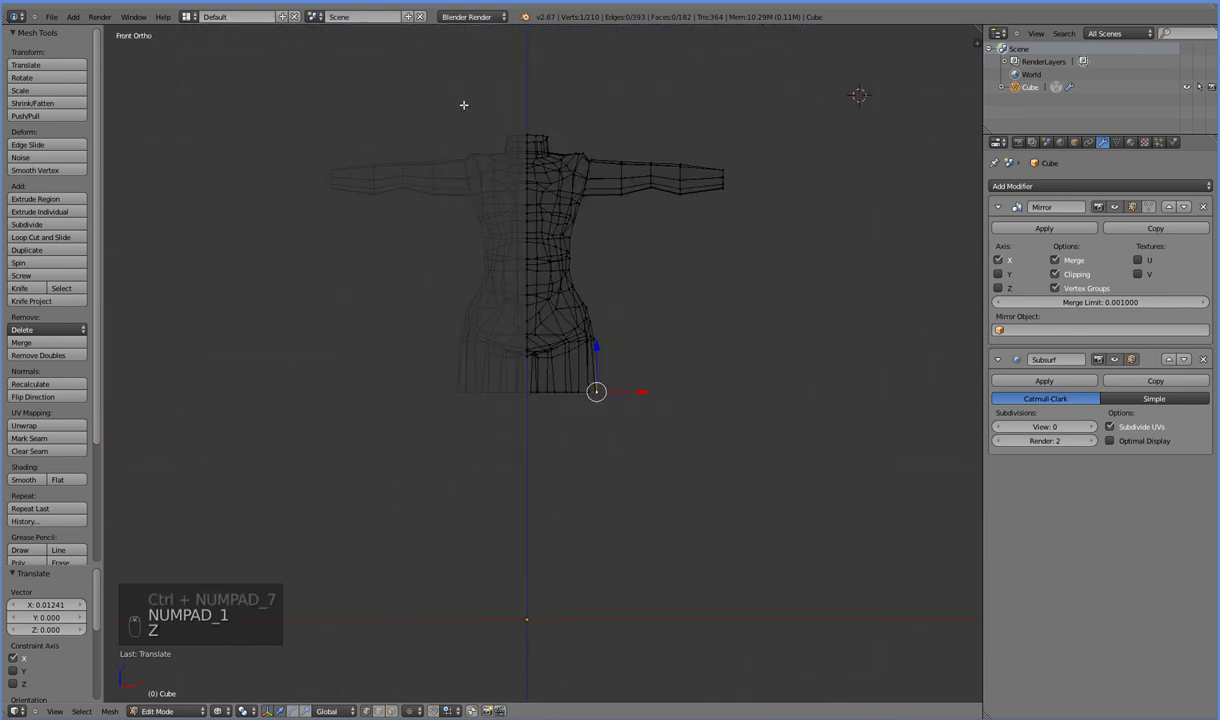
scroll(739, 275, down, 1)
key(b)
drag(719, 262, 776, 298)
key(b)
drag(484, 141, 778, 323)
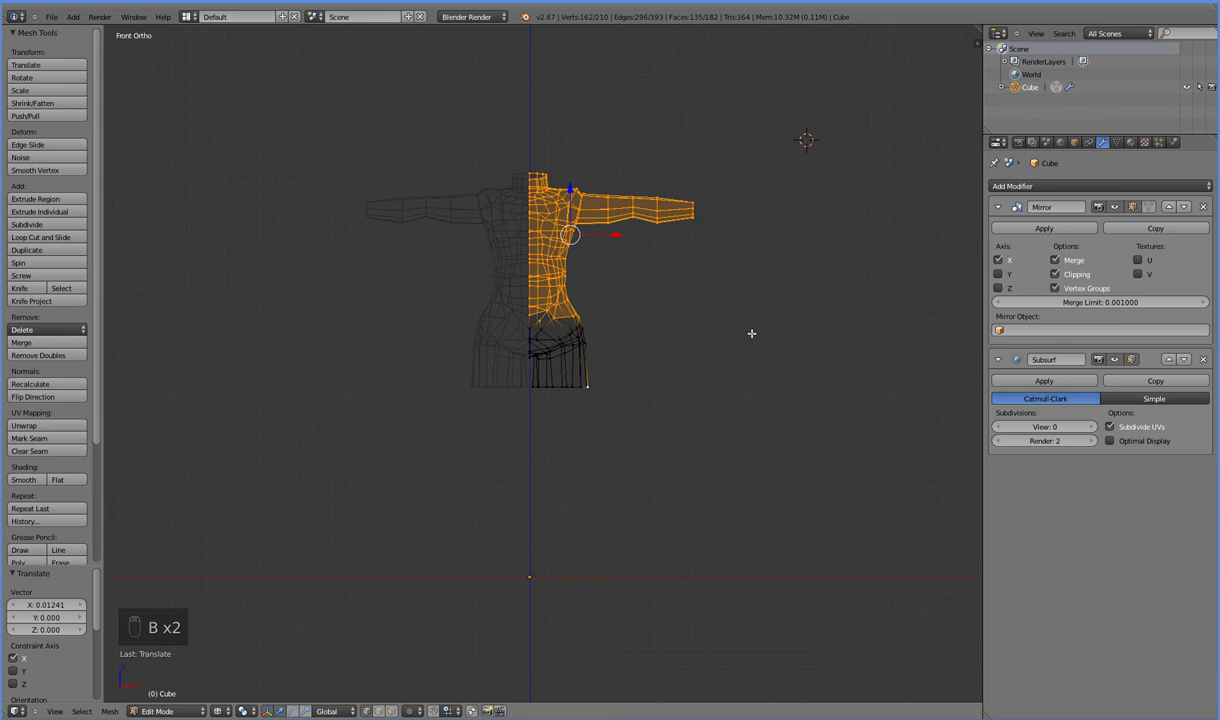
shift+right_click(587, 386)
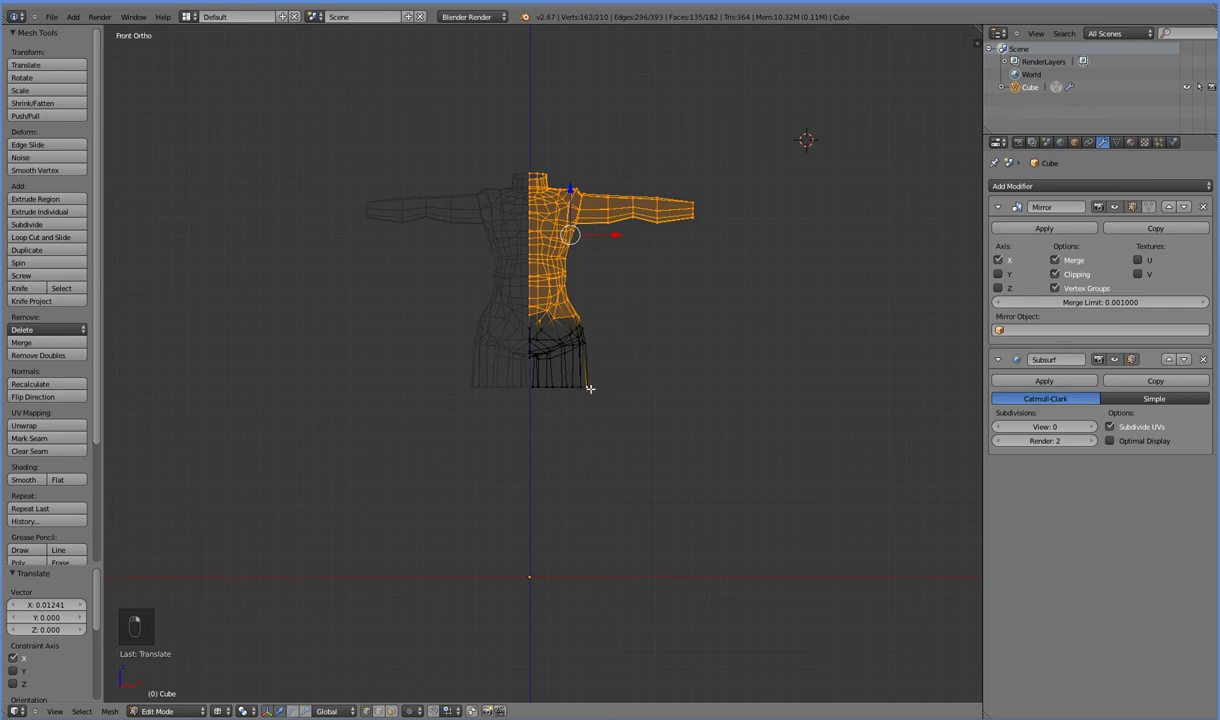
Select only the torso and arms above the hips, hide them, and return to solid shading.
key(a)
key(b)
drag(498, 142, 725, 313)
key(h)
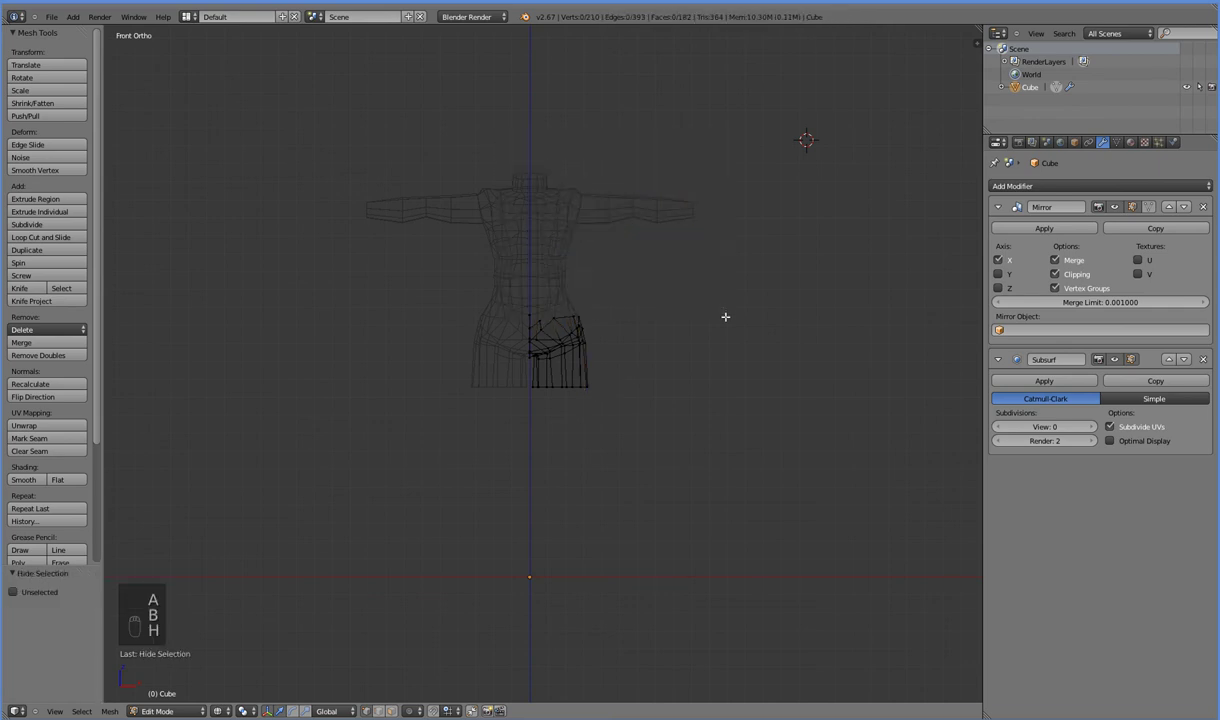
key(z)
From below, select the short edge run on the leg's inner side and move it -0.02778 along X.
key(KP_7)
key(ctrl+KP_7)
scroll(597, 419, up, 4)
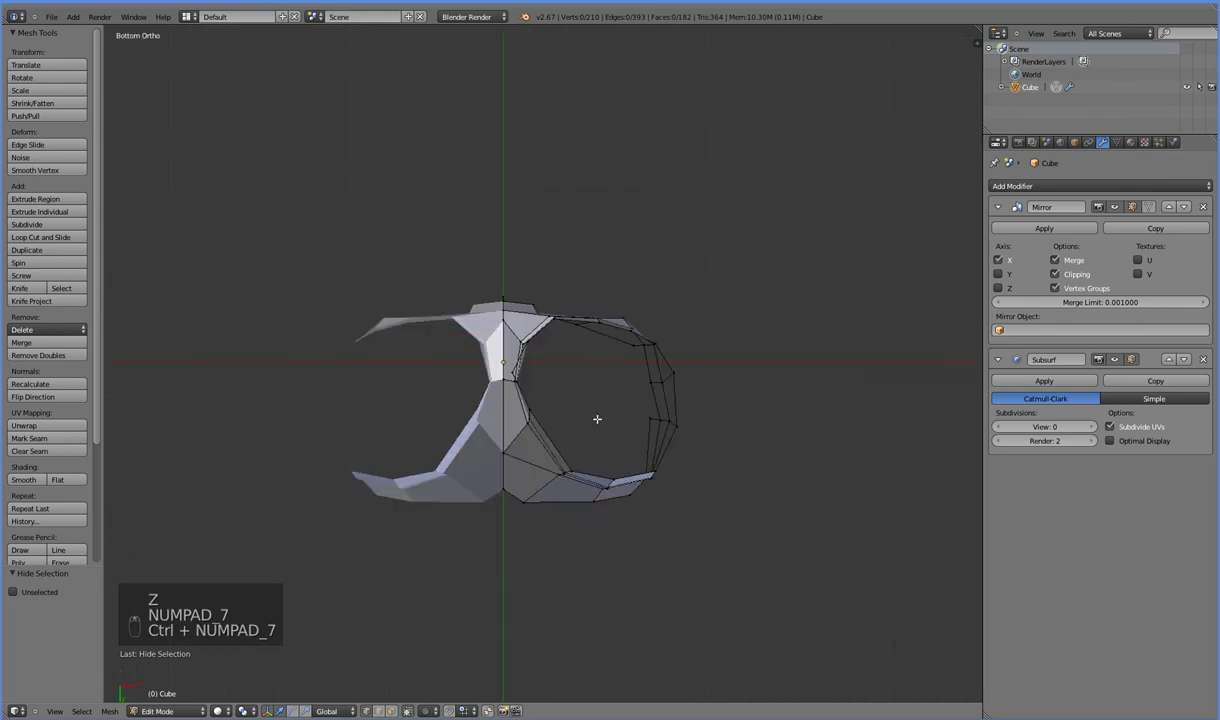
scroll(560, 370, up, 1)
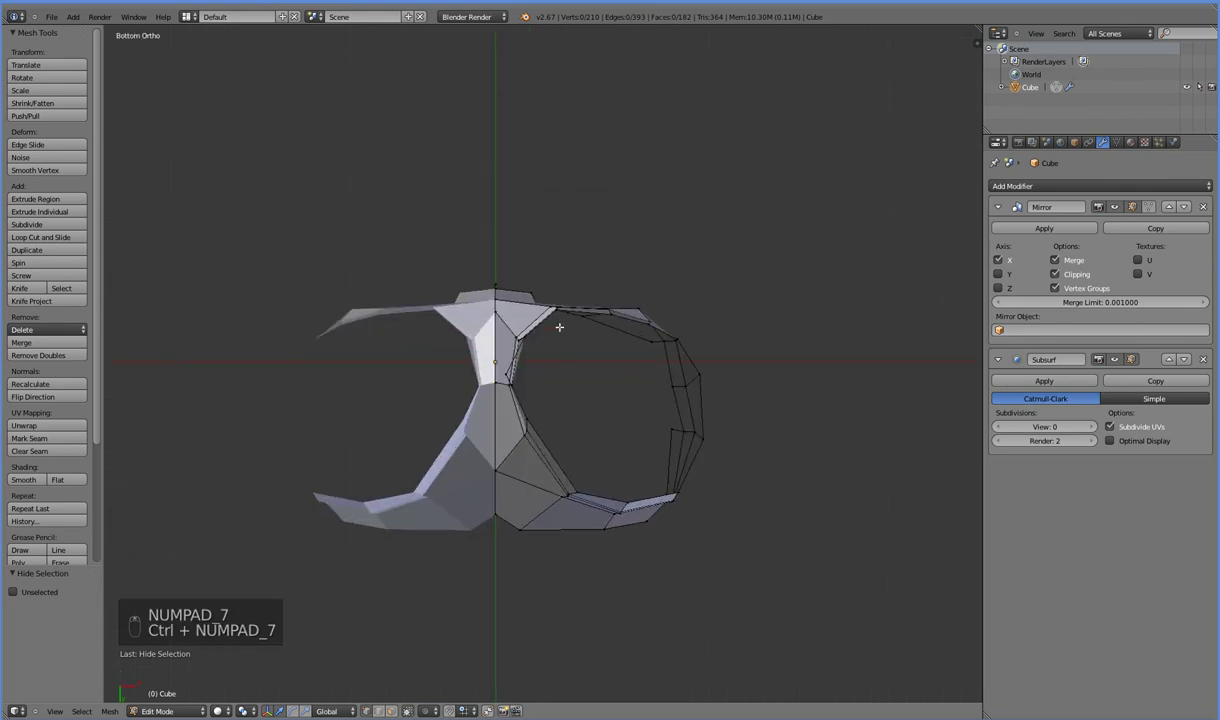
right_click(526, 428)
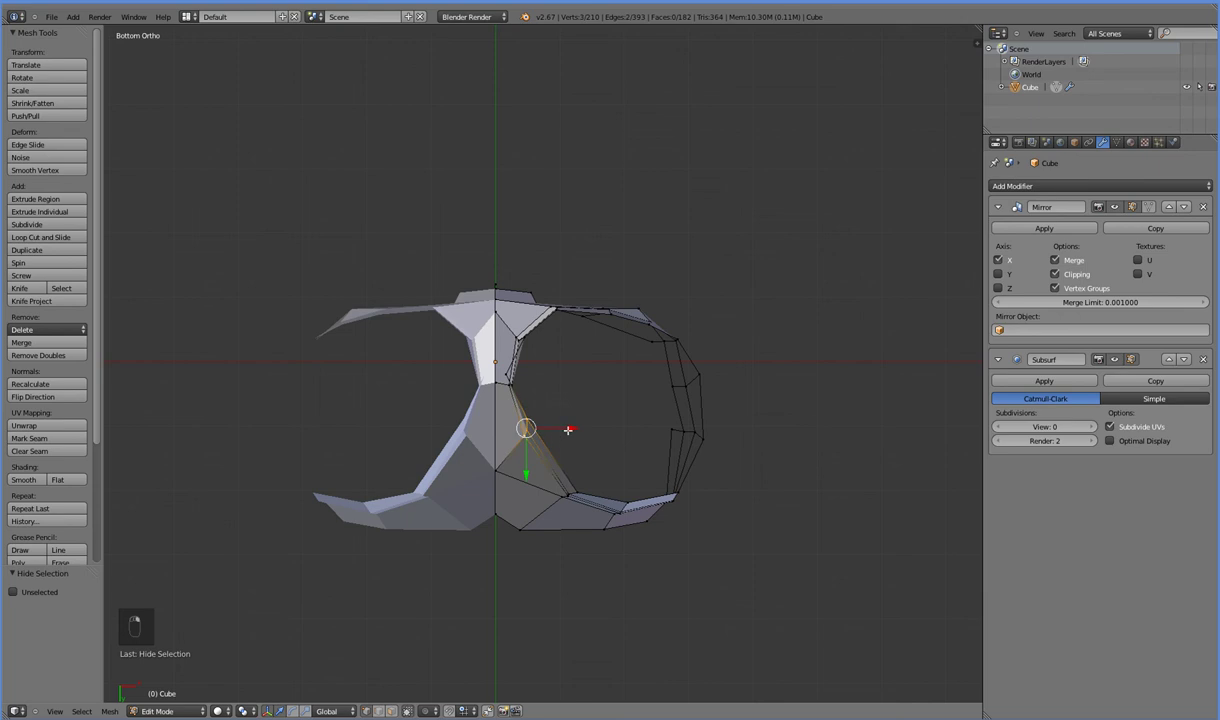
drag(568, 429, 550, 429)
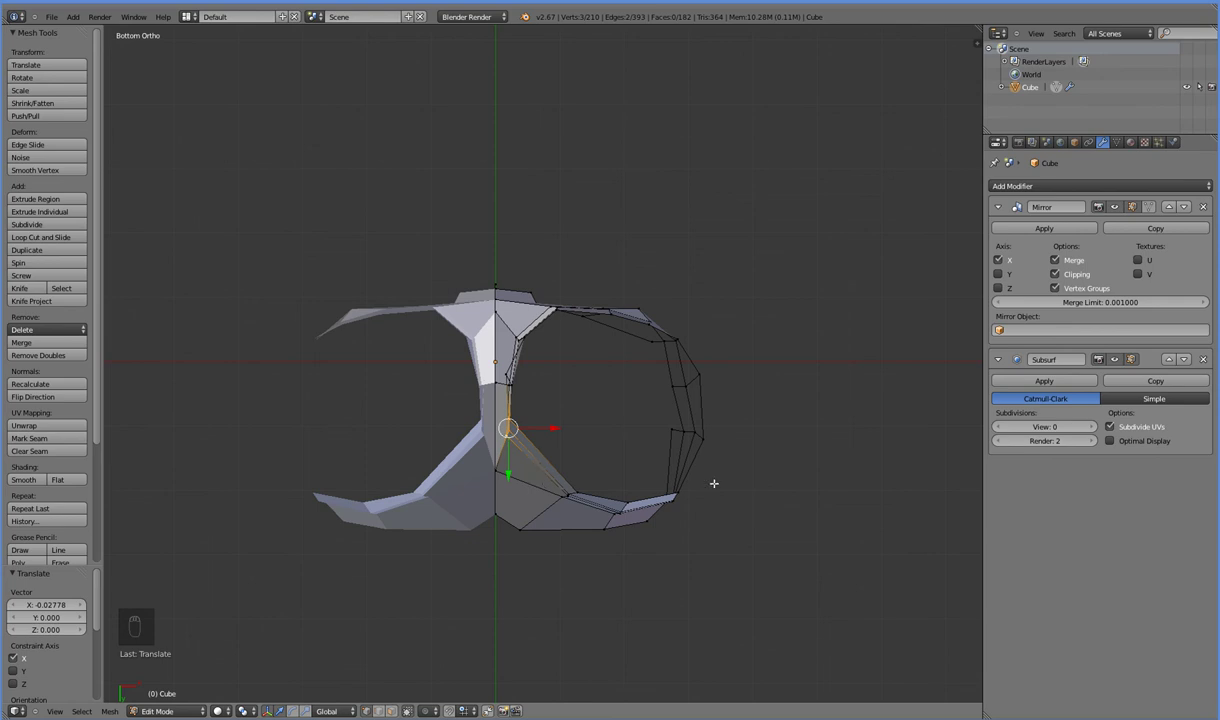
Select the leg's open end loop and examine its roundness from below and from the front.
middle_drag(760, 496, 756, 477)
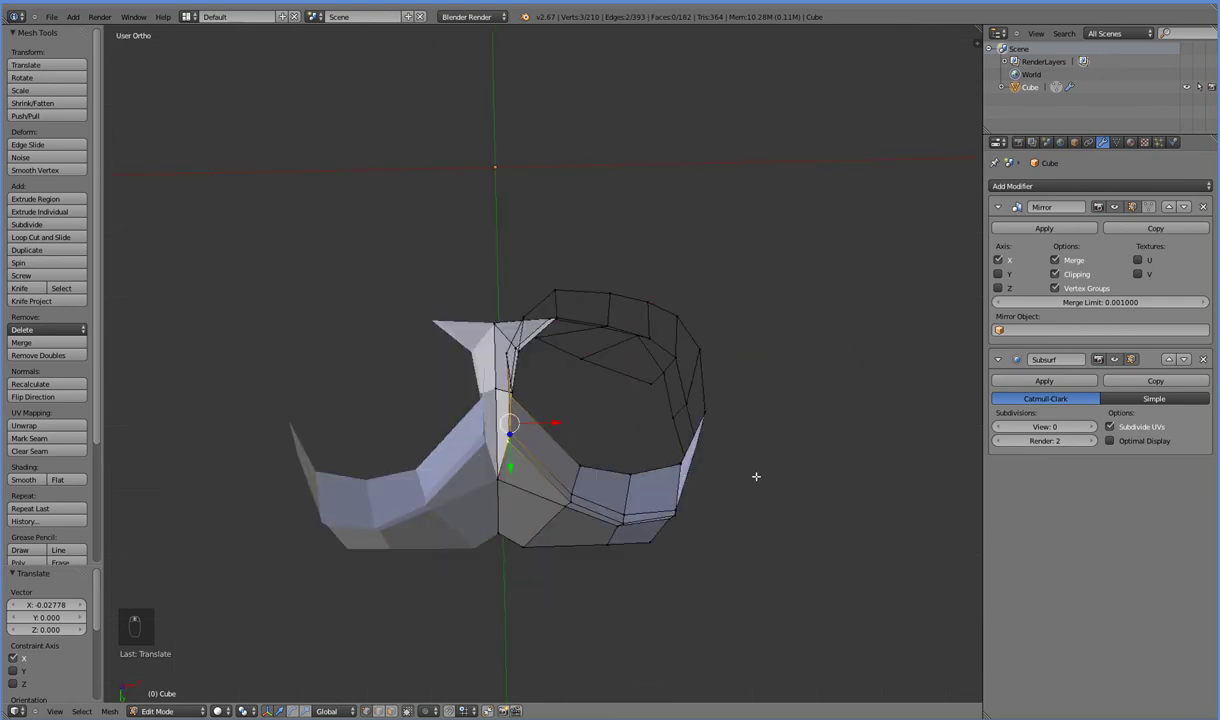
alt+right_click(553, 444)
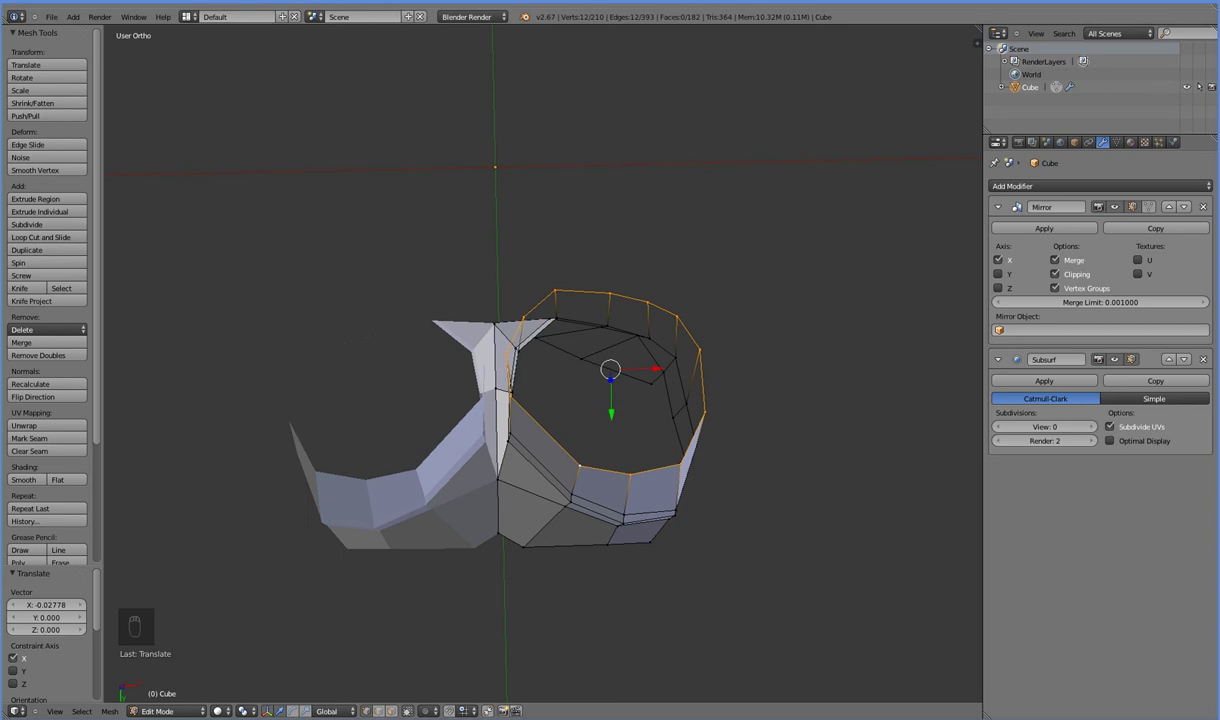
middle_drag(823, 288, 762, 306)
key(KP_1)
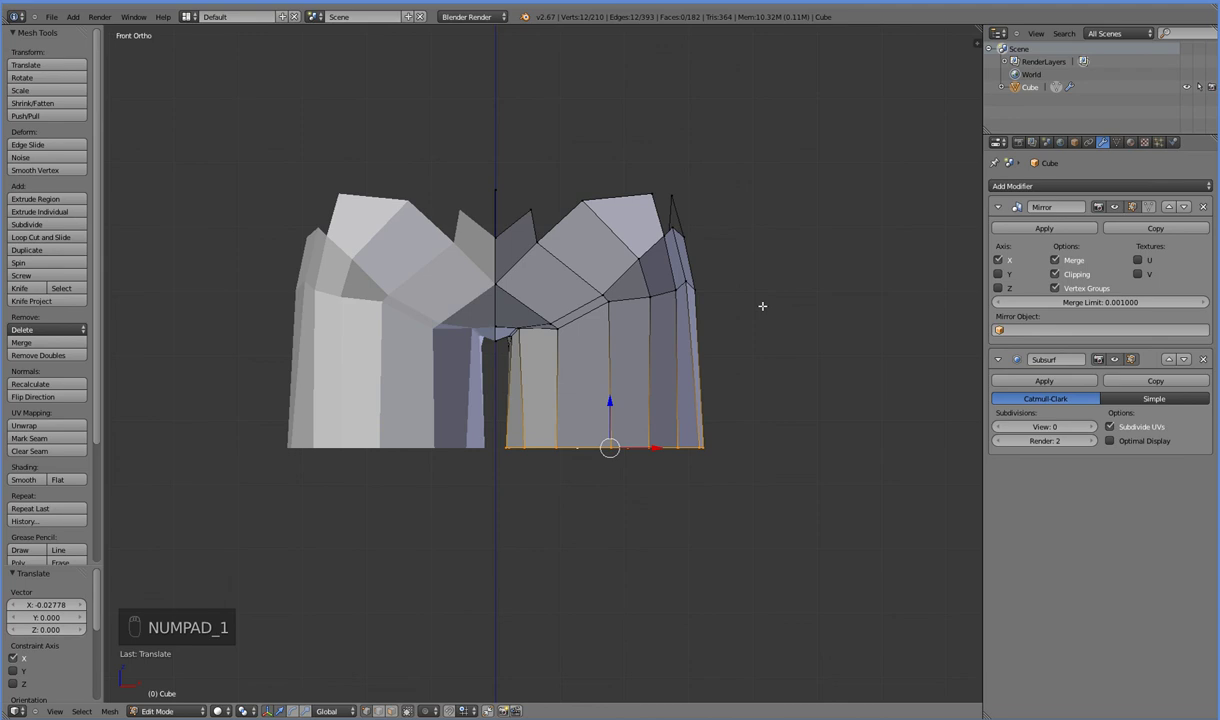
key(ctrl+KP_7)
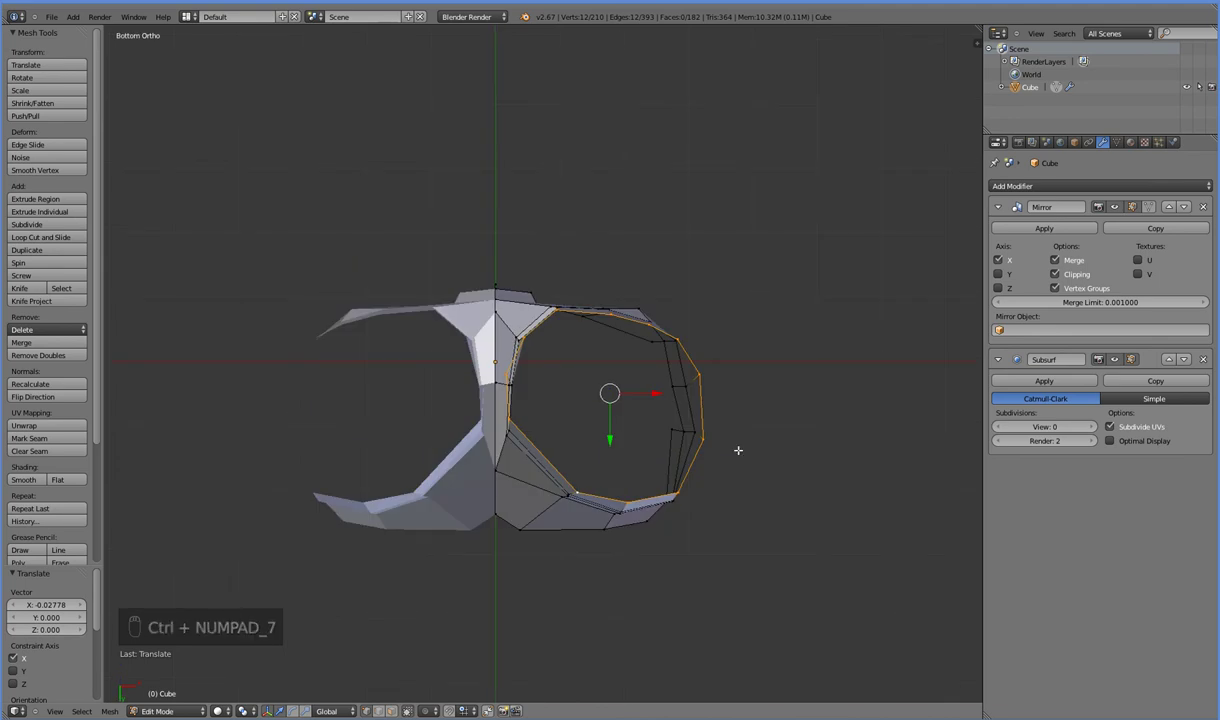
scroll(762, 396, up, 1)
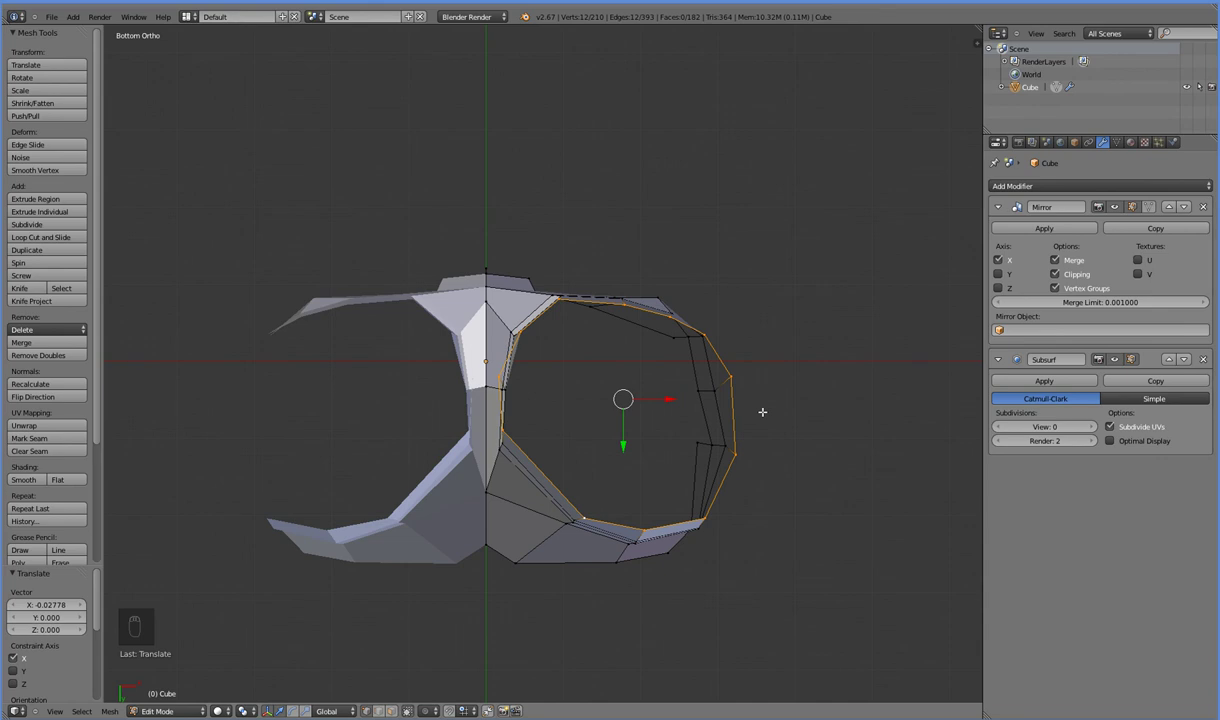
middle_drag(762, 412, 757, 519)
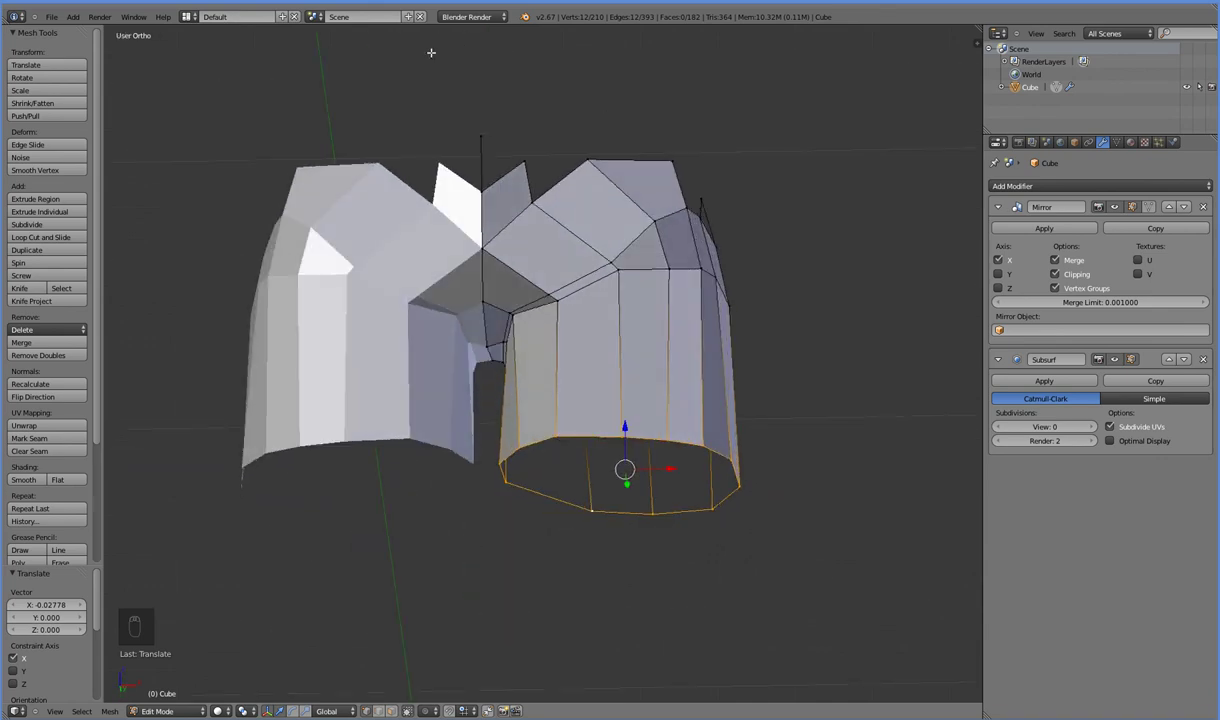
Reveal the hidden geometry and delete the edge loop running down the middle of the leg's front.
key(ctrl+h)
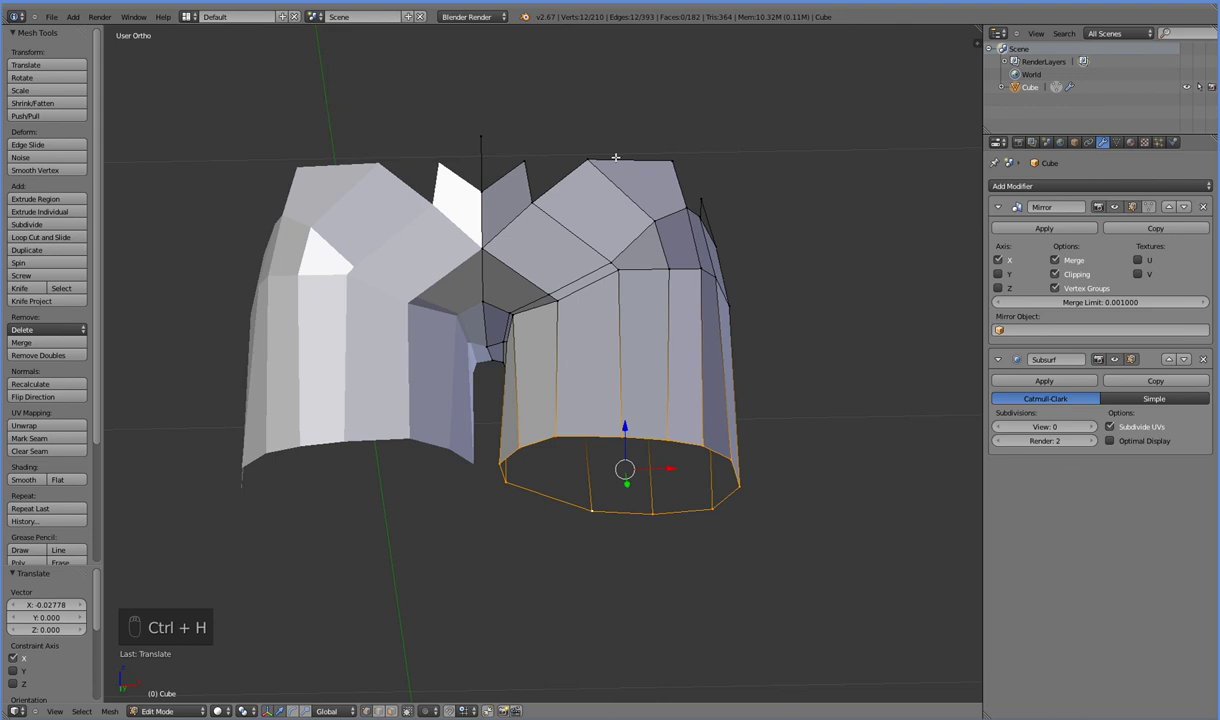
key(alt+h)
alt+right_click(619, 335)
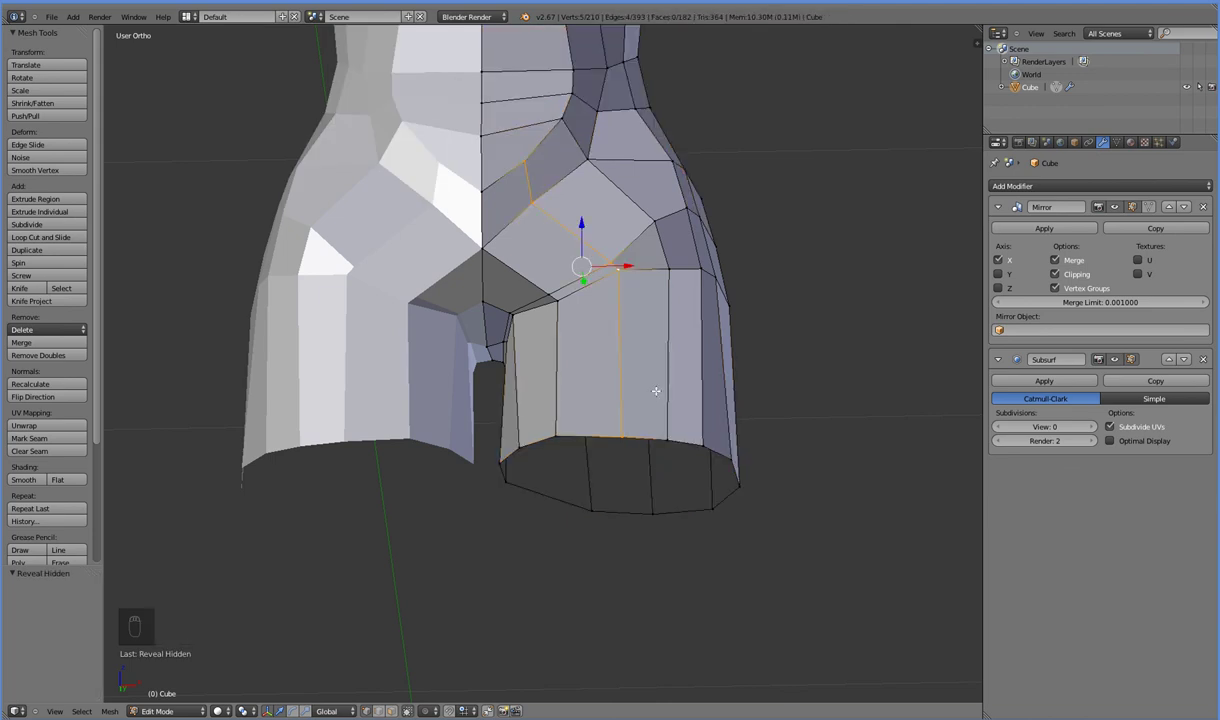
alt+right_click(674, 359)
alt+right_click(614, 346)
key(x)
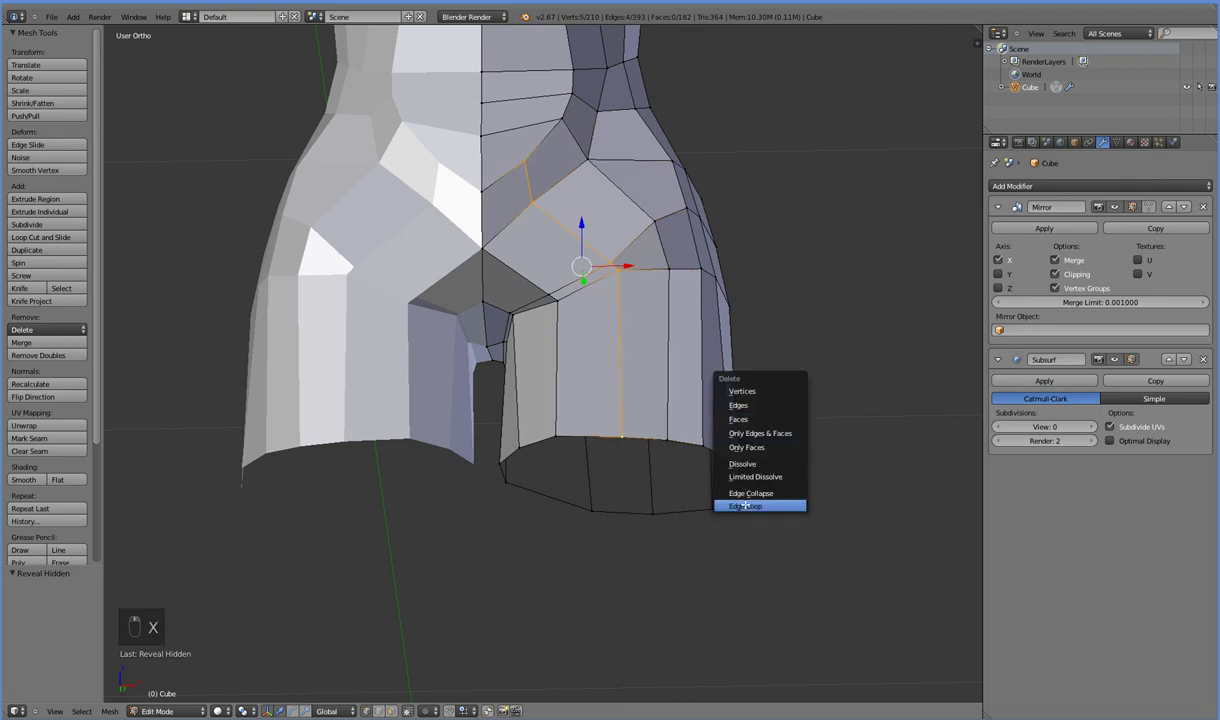
click(742, 505)
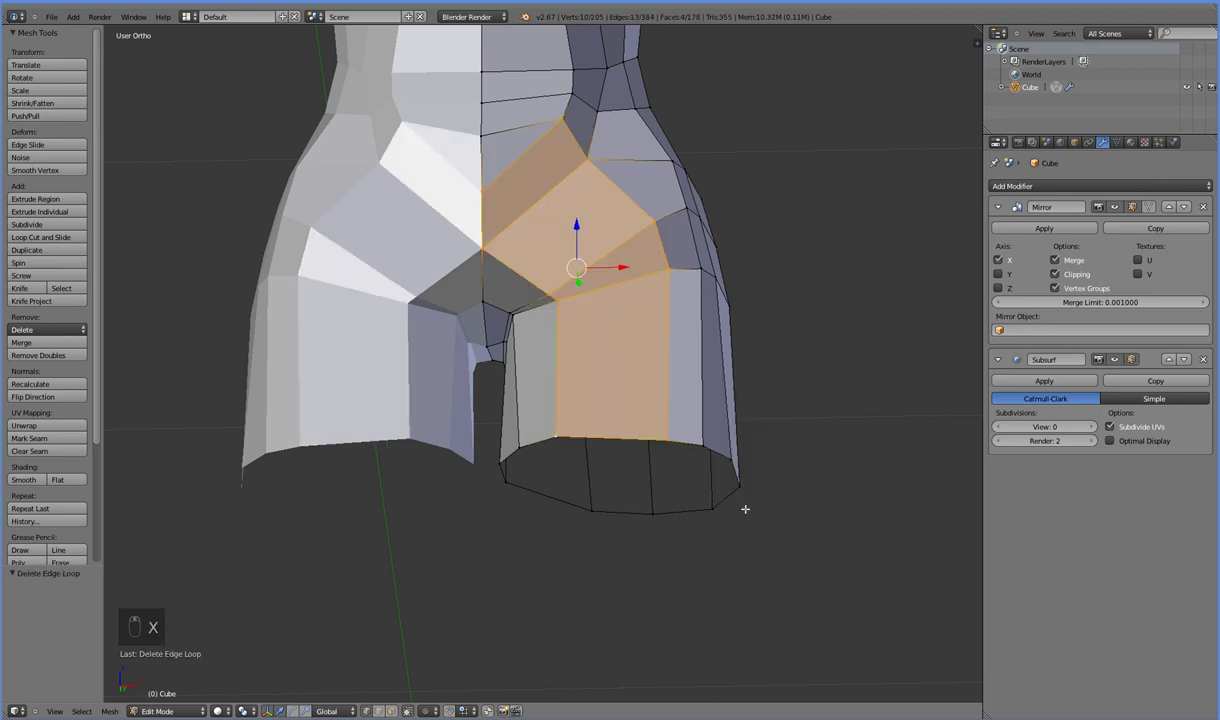
Select the five vertices of the adjacent edge run from the lower belly to the leg's end and move them inward along X.
right_click(556, 121)
shift+right_click(589, 159)
shift+right_click(652, 224)
shift+right_click(668, 290)
shift+right_click(666, 426)
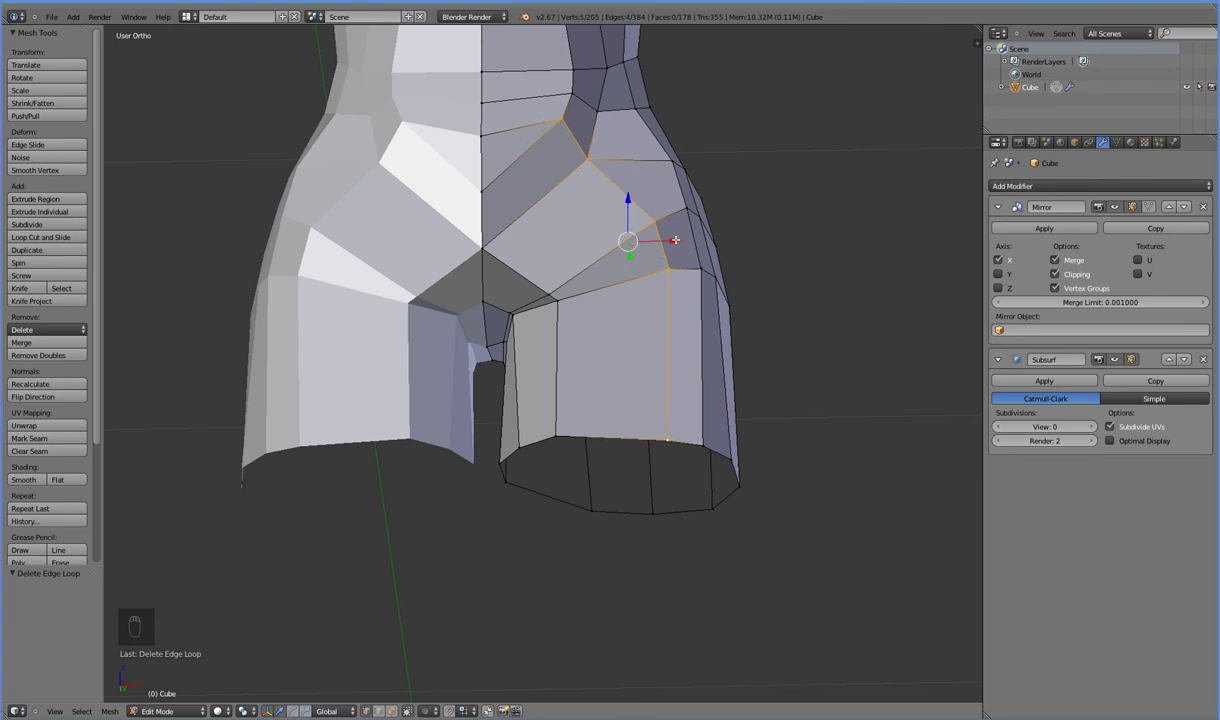
drag(666, 240, 635, 248)
Select the top two vertices of that edge run and move them -0.02819 along Z and 0.03382 along X.
right_click(548, 157)
shift+right_click(525, 118)
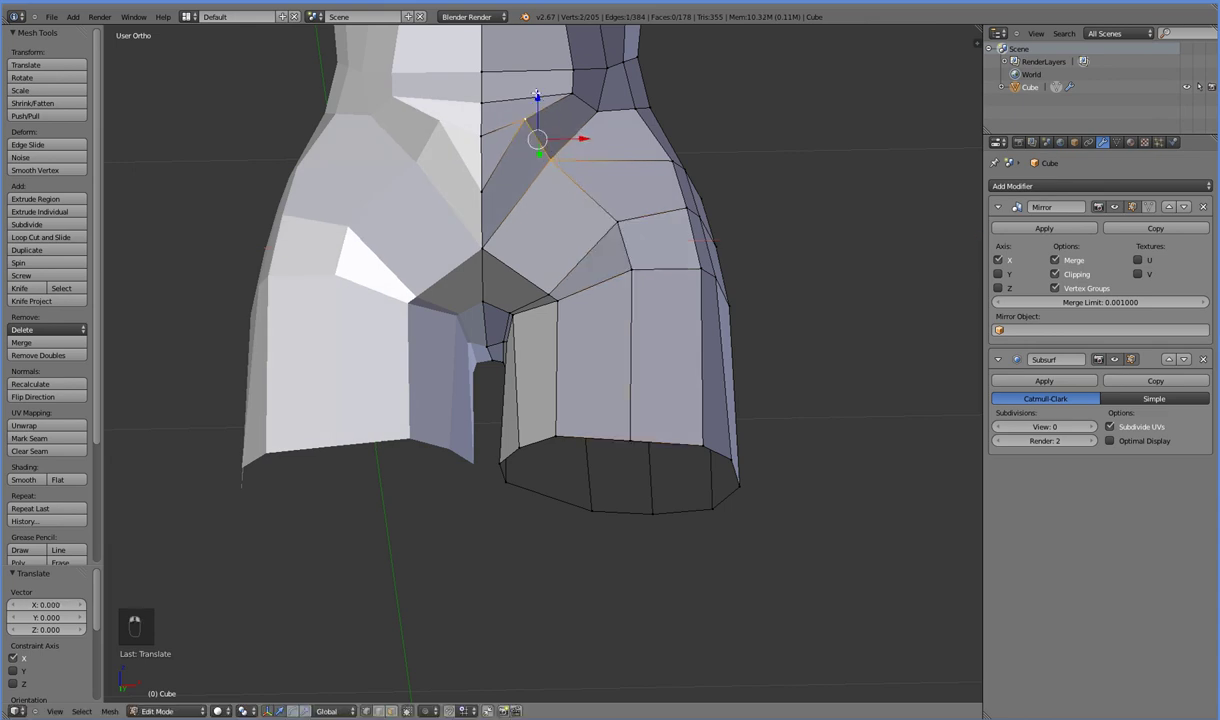
key(g)
key(z)
click(573, 152)
key(g)
key(x)
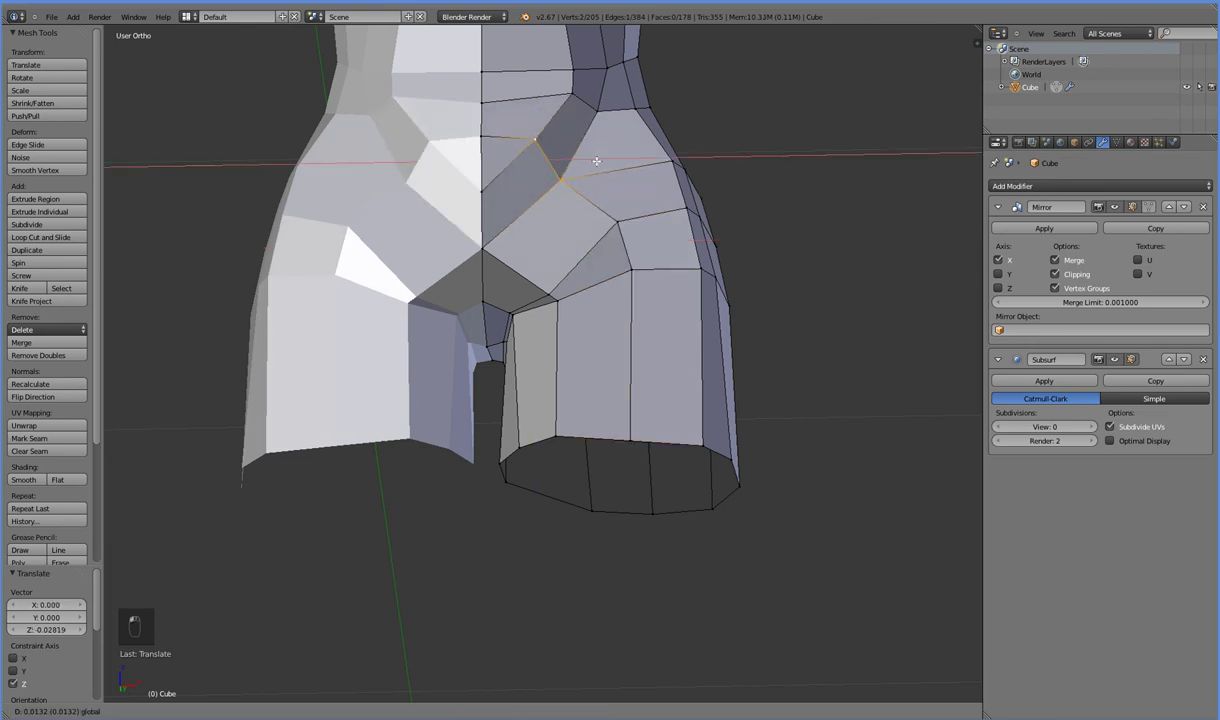
click(611, 163)
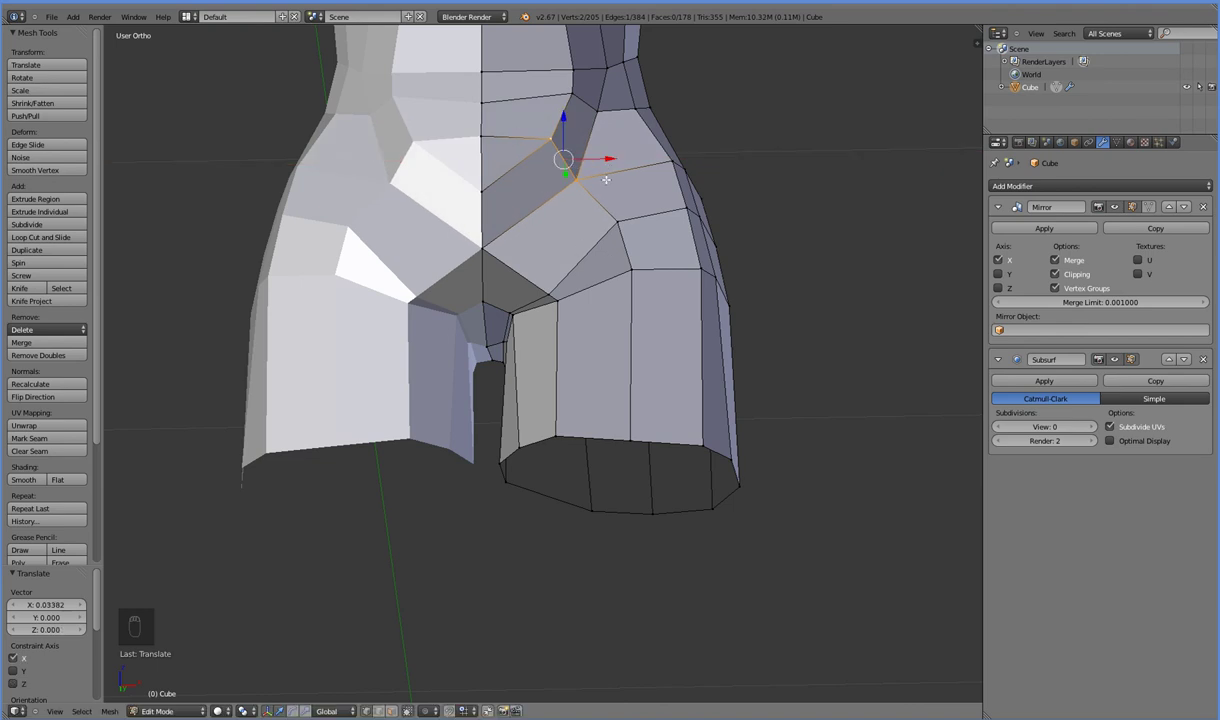
Select the vertical edge at the middle of the leg's front and move it -0.01949 and another -0.006614 along Y.
middle_drag(590, 303, 584, 167)
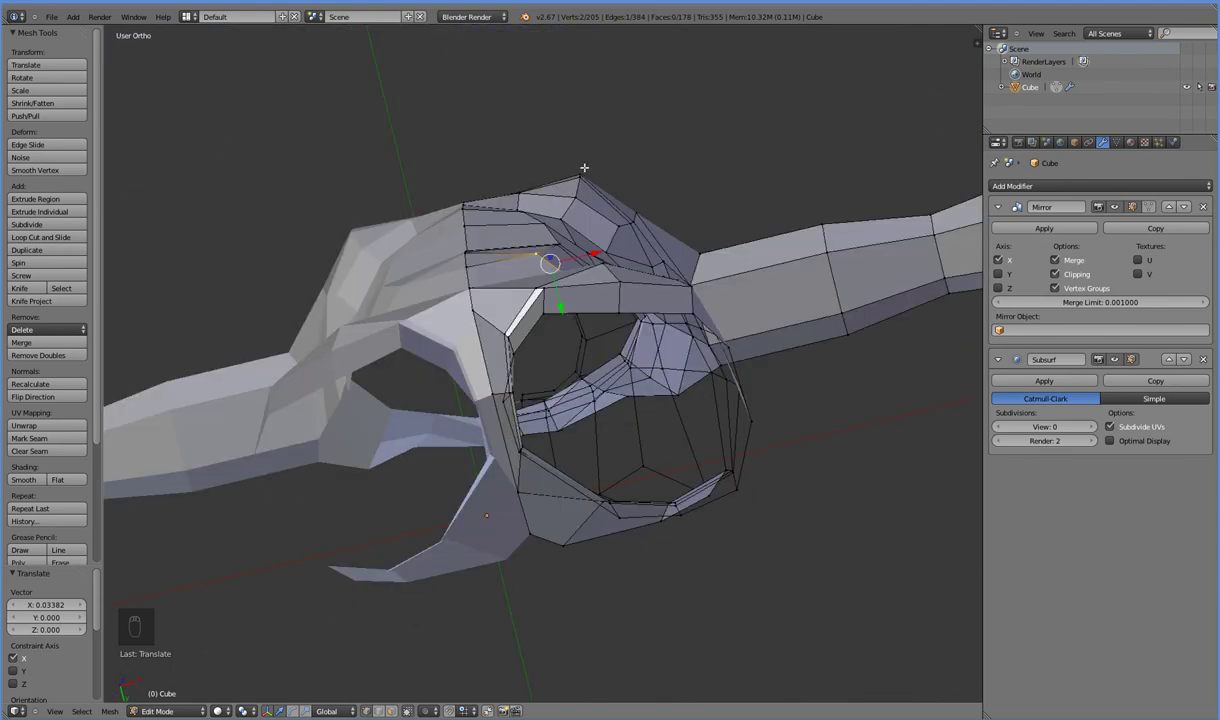
right_click(625, 290)
key(g)
key(y)
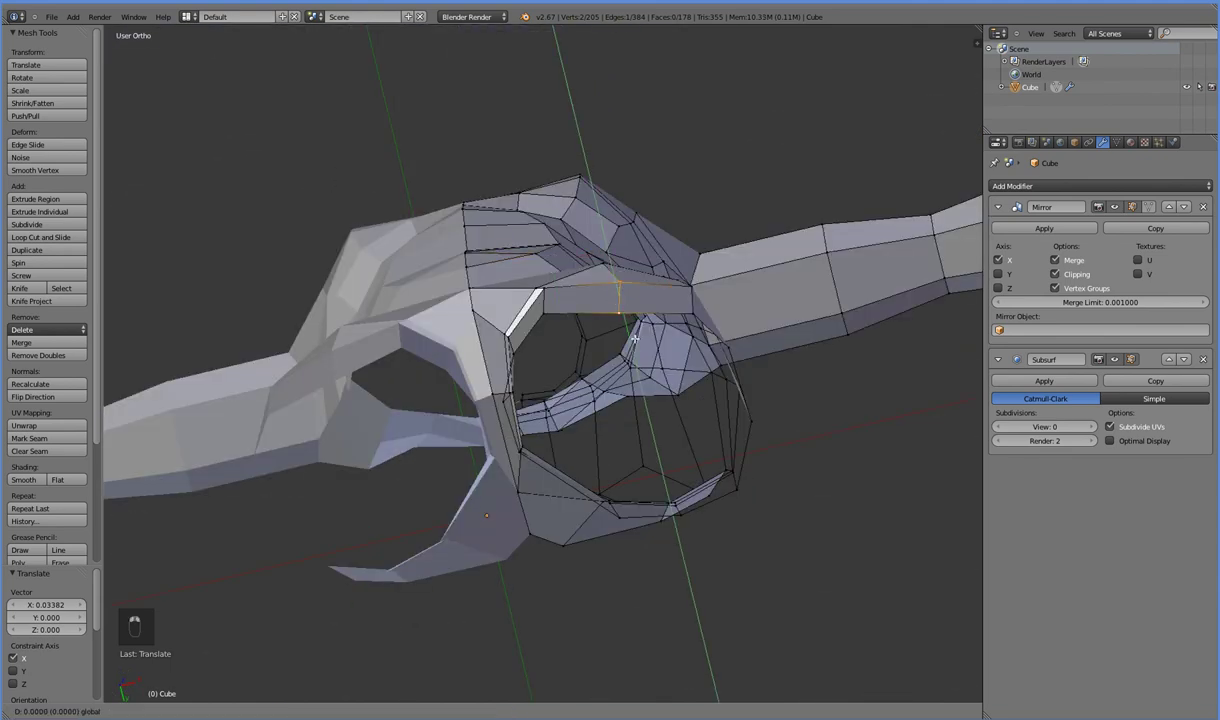
click(634, 326)
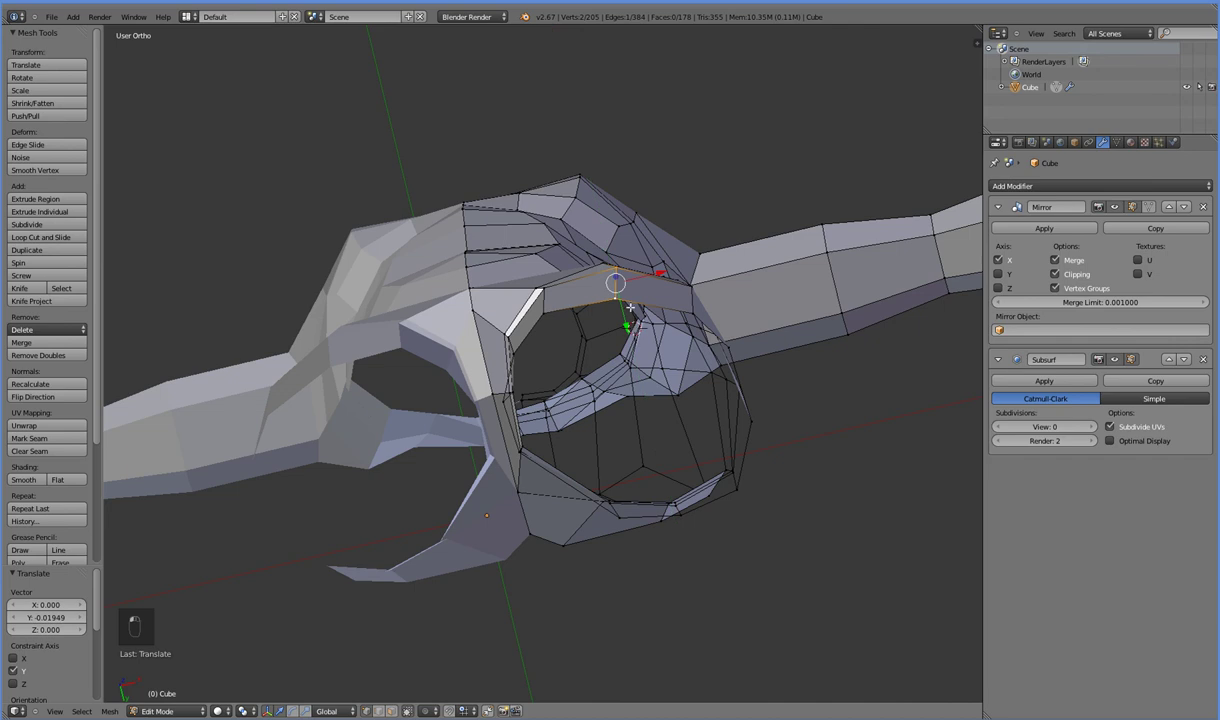
key(ctrl+KP_7)
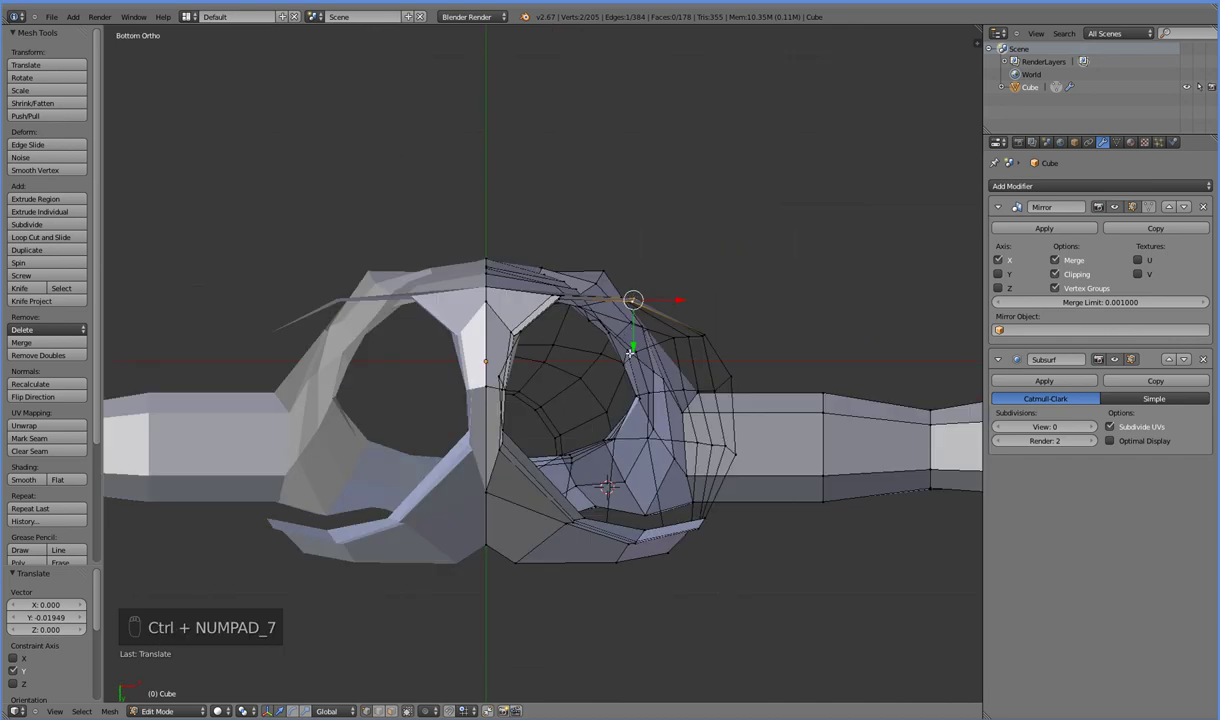
drag(630, 352, 634, 341)
key(KP_7)
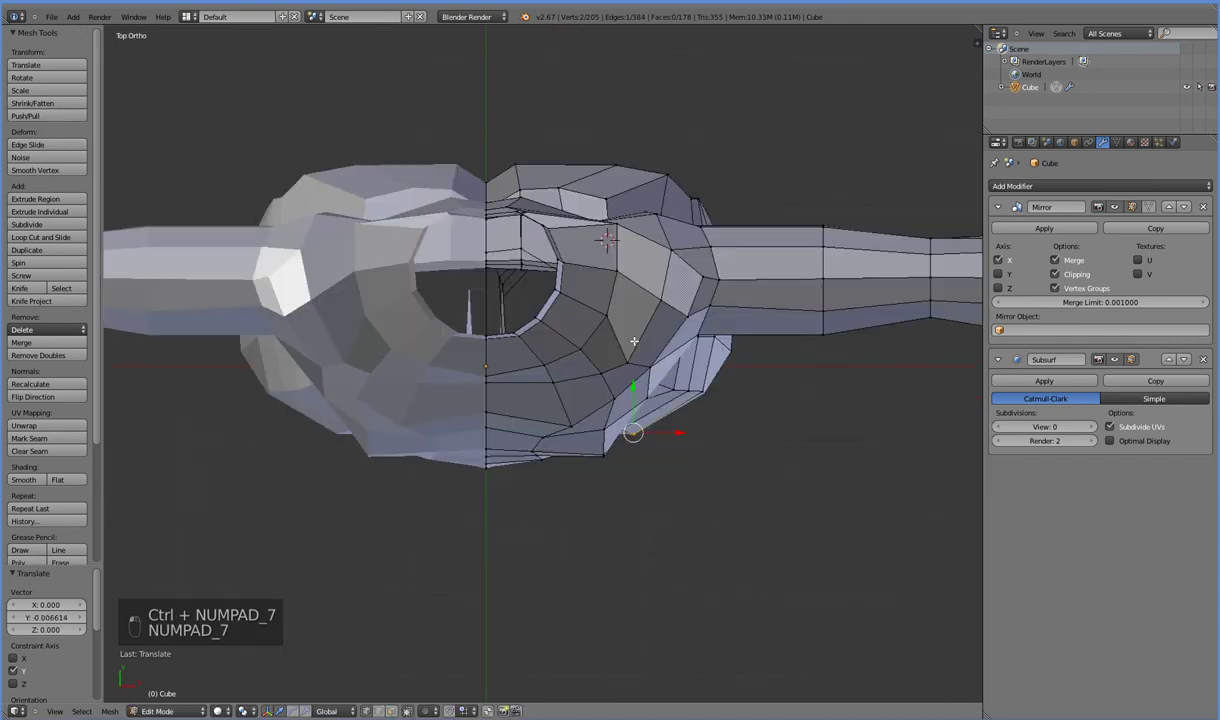
key(ctrl+KP_1)
key(shift+r)
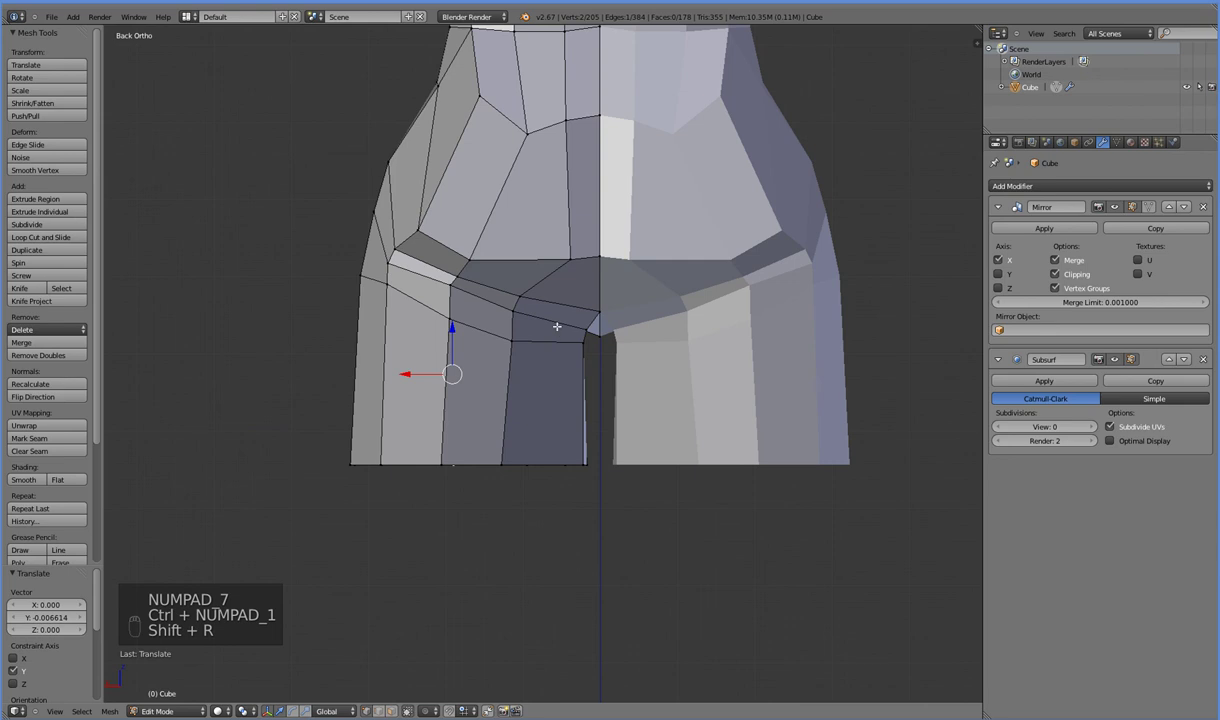
key(shift+r)
key(ctrl+e)
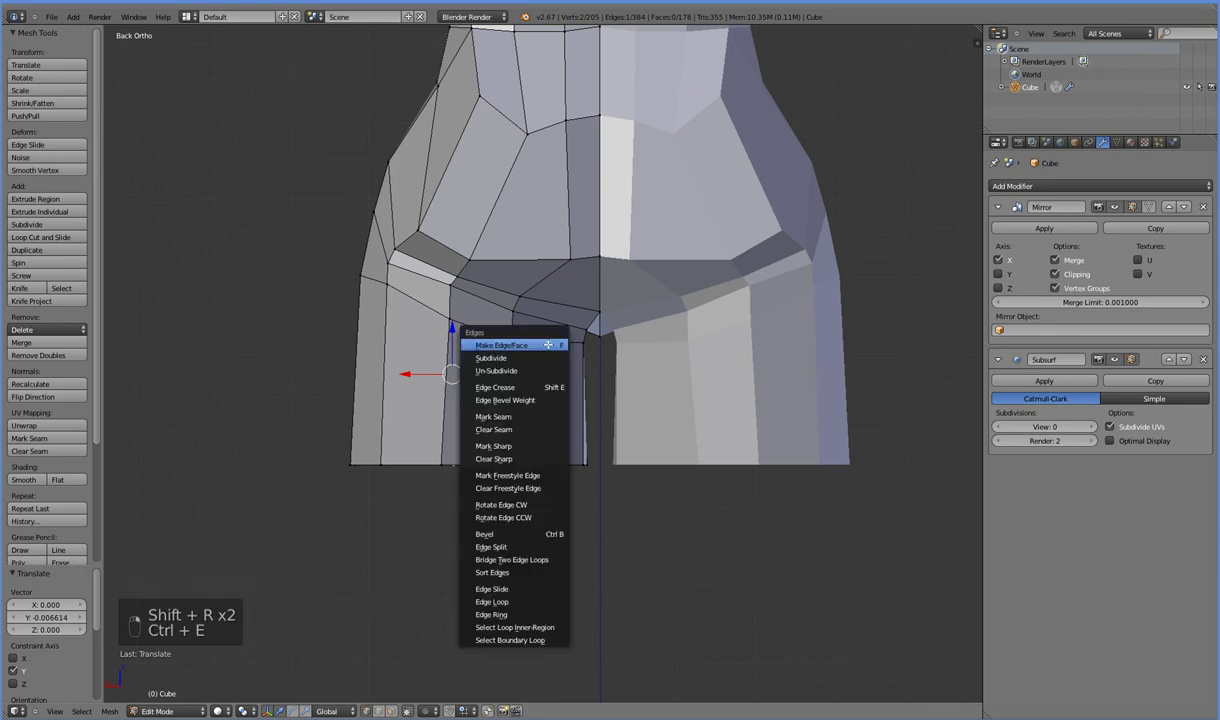
key(Escape)
key(Escape)
key(Escape)
key(Escape)
key(Escape)
key(Escape)
key(ctrl+r)
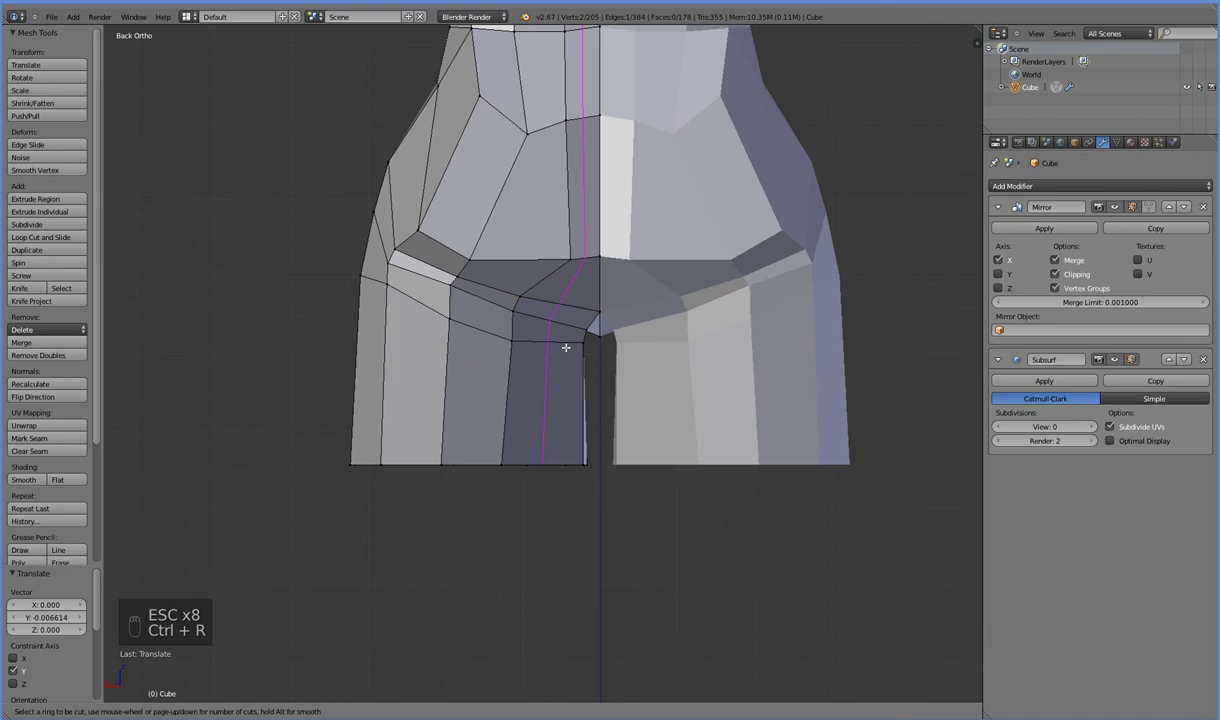
scroll(566, 348, down, 1)
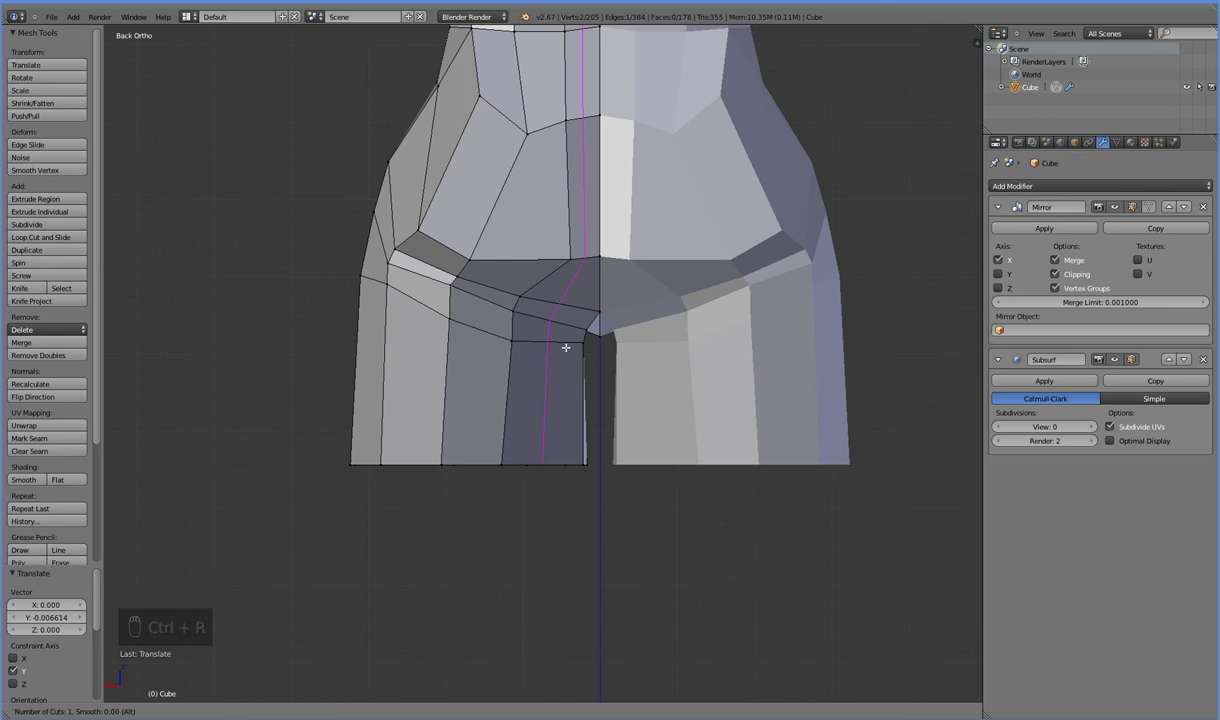
click(490, 440)
scroll(520, 428, down, 5)
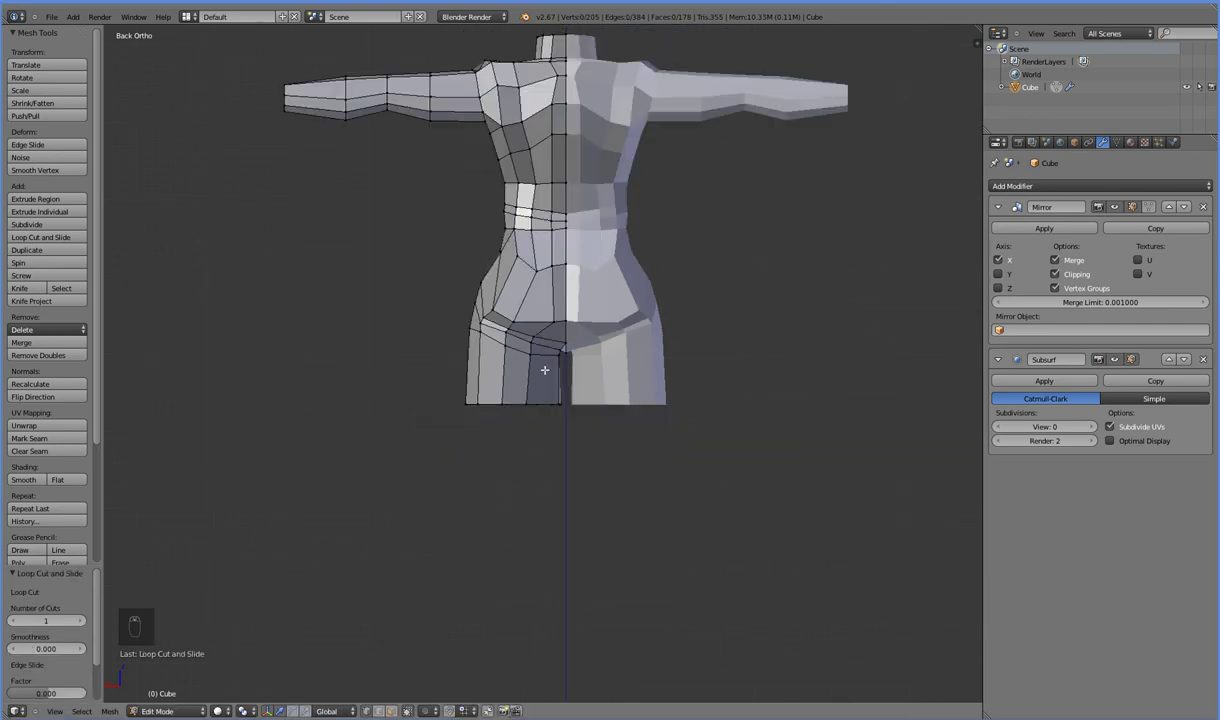
key(ctrl+r)
right_click(547, 355)
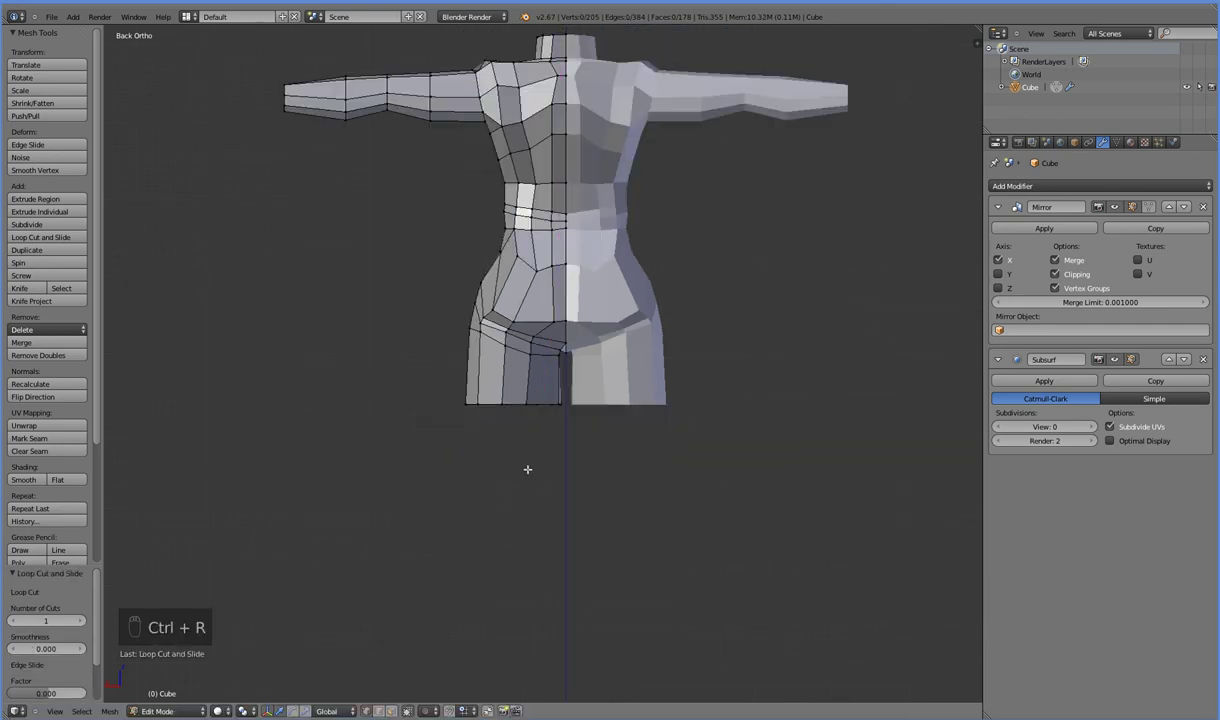
scroll(527, 469, up, 5)
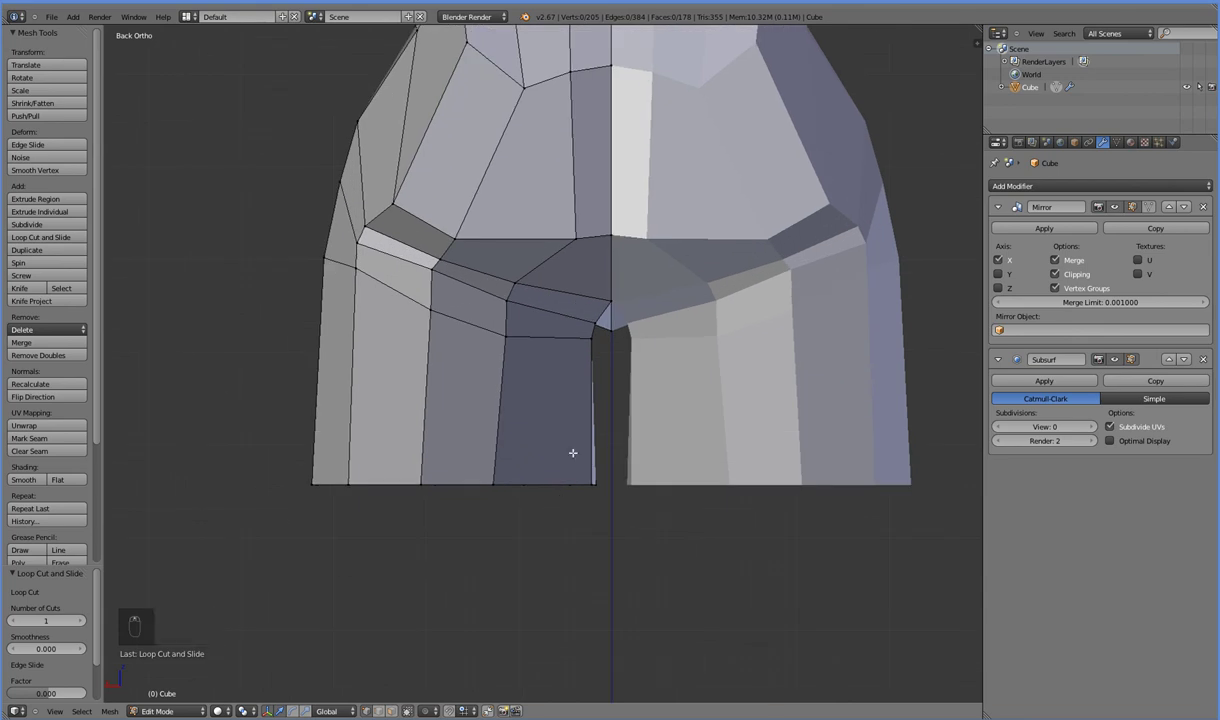
Knife-cut a new edge run from the centre line below the buttocks down the inner back of the leg to its end.
key(k)
click(609, 272)
click(561, 315)
click(556, 338)
click(547, 484)
key(Return)
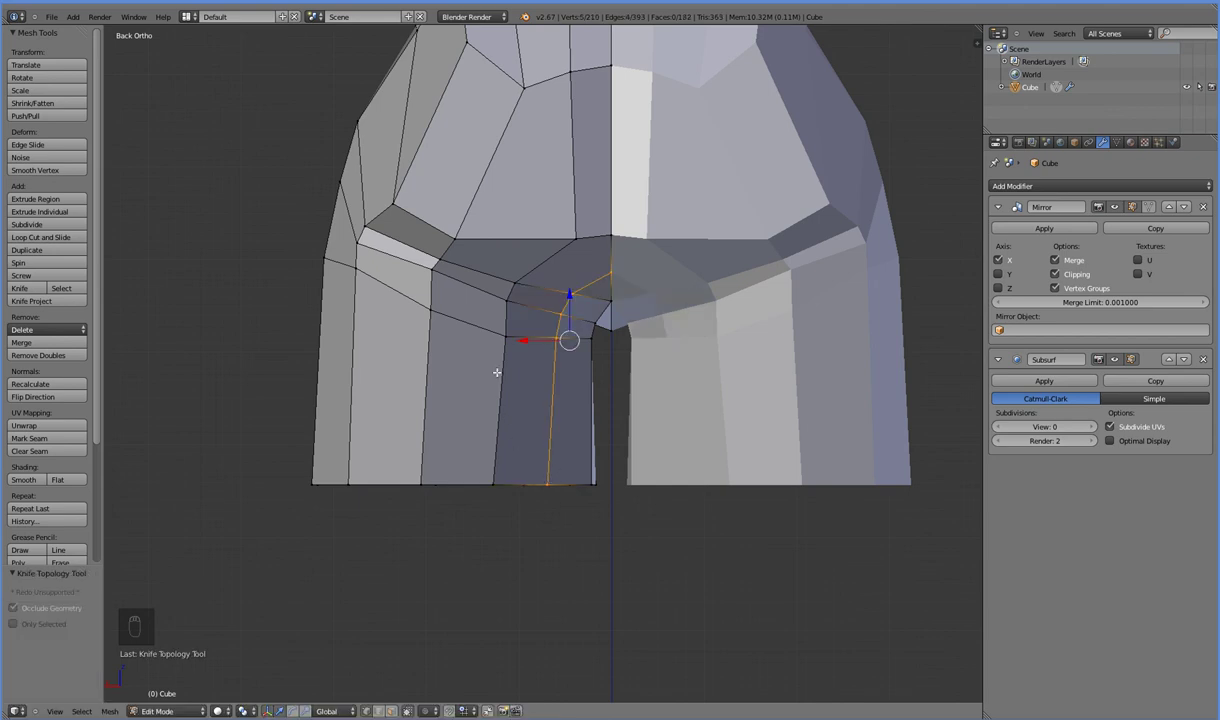
Select the centre-line vertex at the crotch next to the new cut and move it -0.02813 along Y.
middle_drag(375, 307, 440, 260)
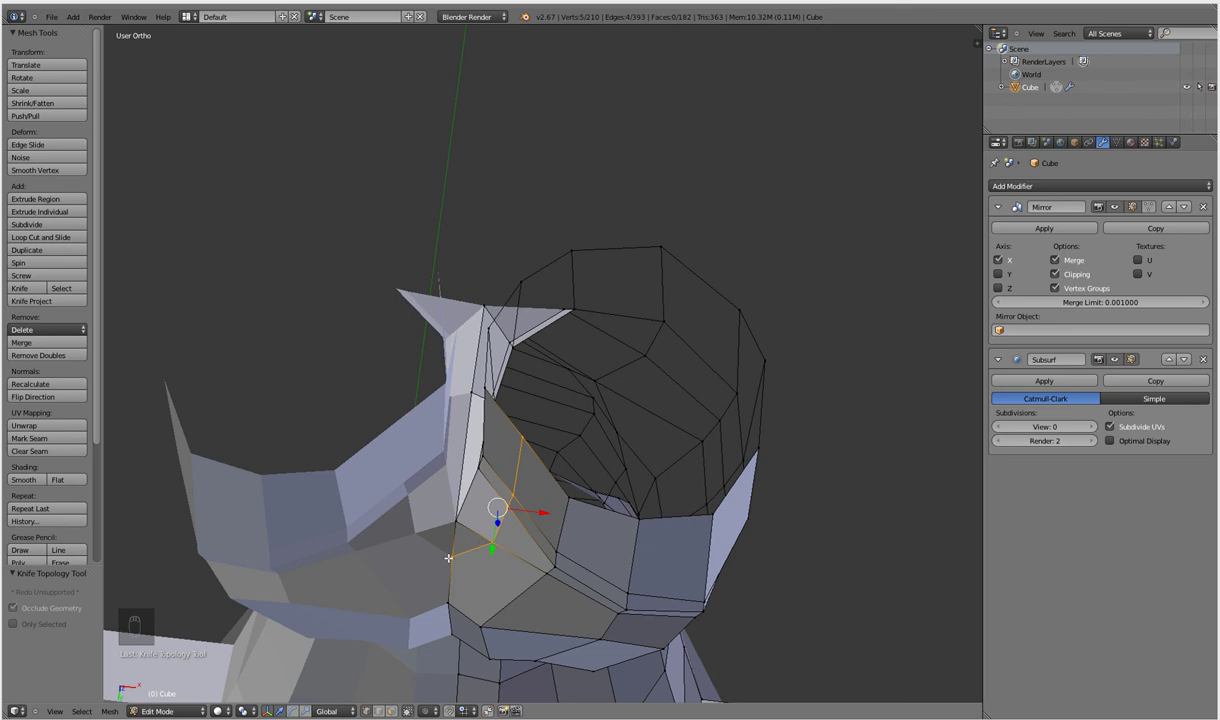
right_click(456, 520)
key(g)
key(y)
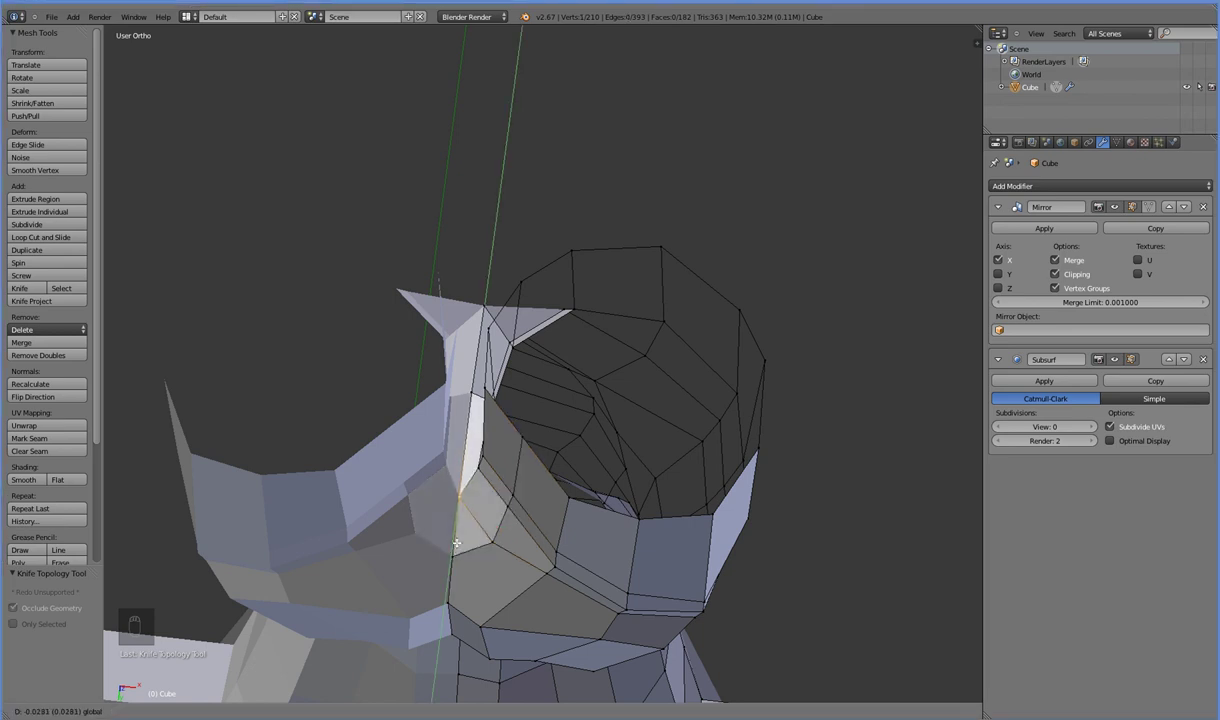
click(490, 547)
Select the four vertices of the new edge run on the inner back of the leg and move them 0.029 along Y.
shift+right_click(515, 505)
shift+right_click(515, 497)
shift+right_click(516, 443)
key(g)
key(y)
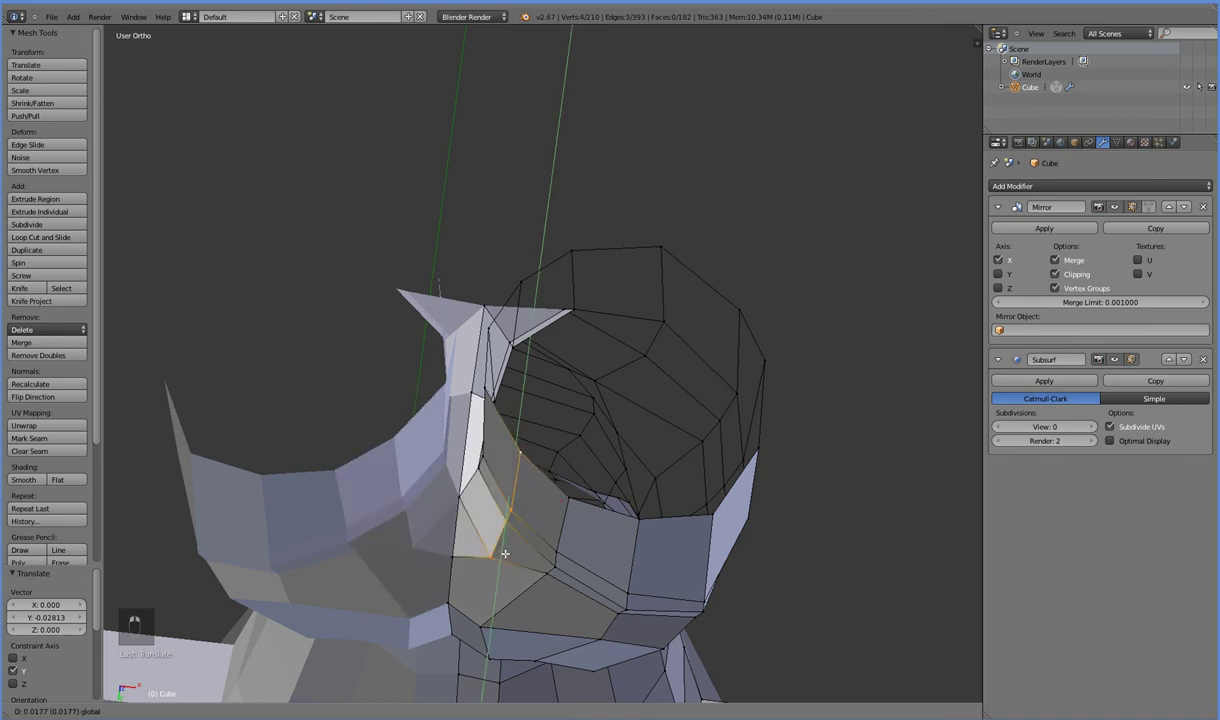
click(499, 537)
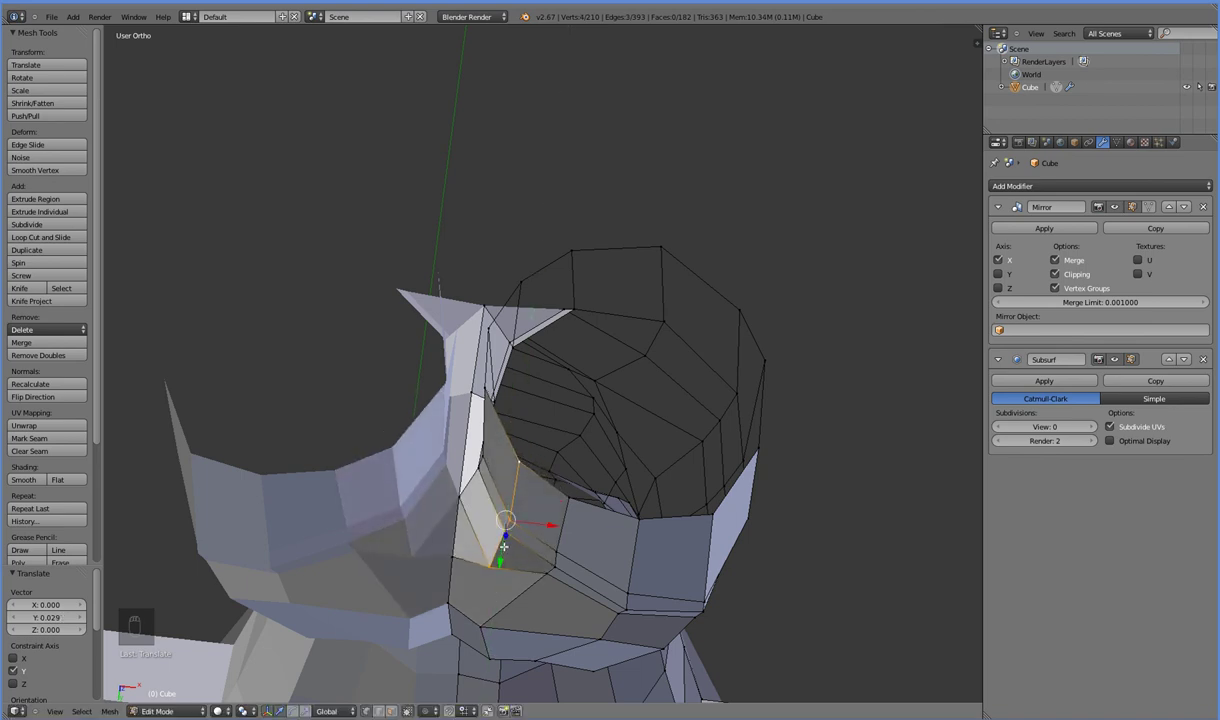
Delete the short edge joining the centre-line vertex to the top vertex of the new edge run.
middle_drag(499, 537, 502, 499)
middle_drag(489, 555, 453, 581)
right_click(432, 549)
shift+right_click(476, 542)
key(x)
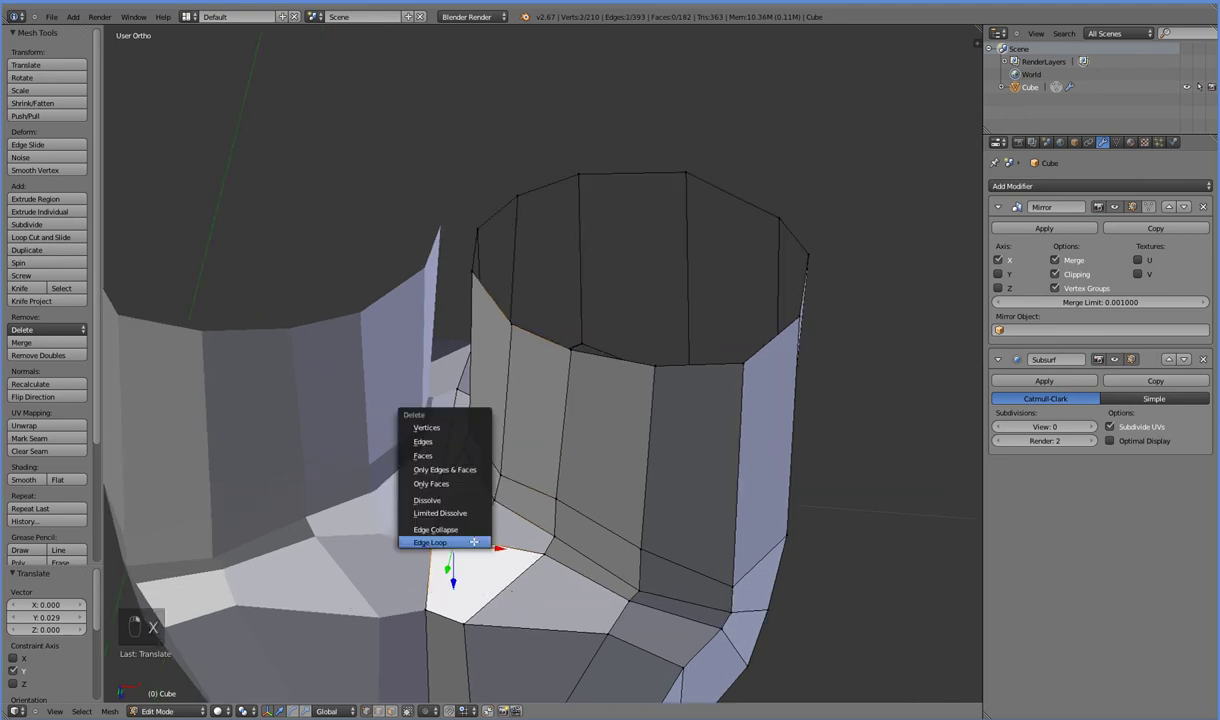
click(459, 442)
Fill the outer part of the opened gap with a face between four of its corner vertices.
right_click(476, 542)
shift+right_click(553, 551)
shift+right_click(470, 619)
shift+right_click(420, 601)
key(f)
Fill the remaining gap at the crotch with a face that includes the middle centre-line vertex.
right_click(432, 553)
shift+right_click(436, 495)
shift+right_click(475, 550)
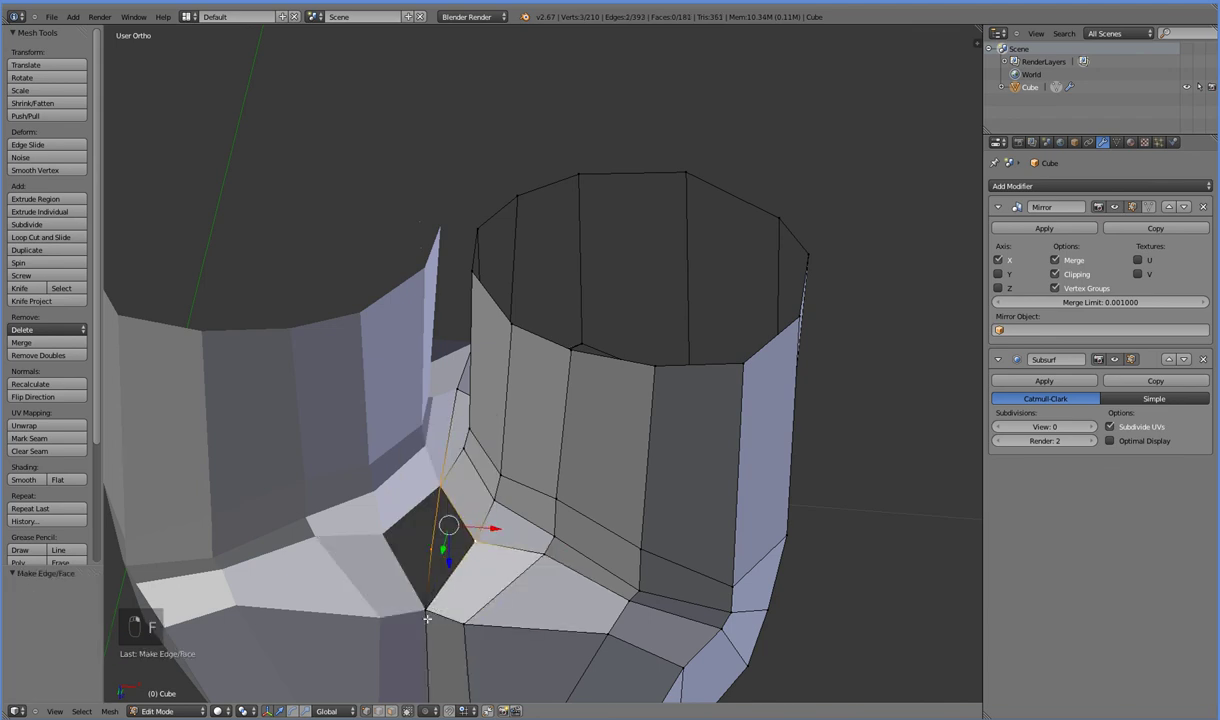
key(f)
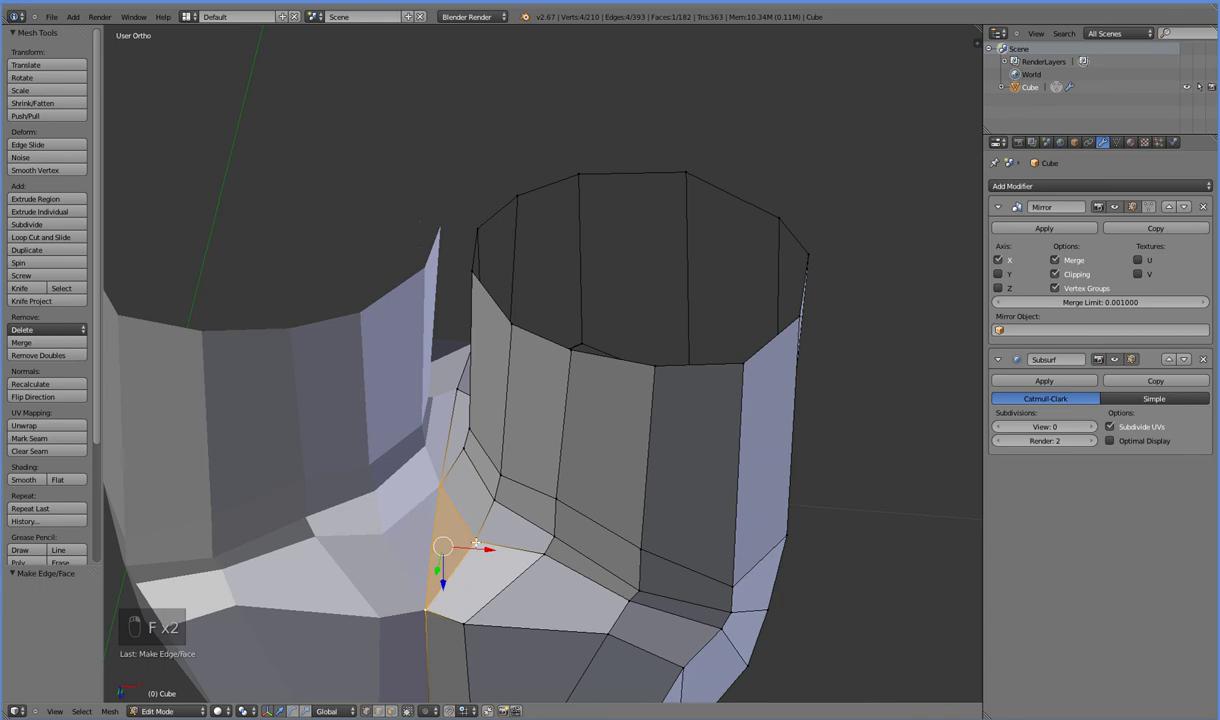
Delete the middle centre-line vertex at the crotch and close the gap with a triangular face.
right_click(430, 547)
key(x)
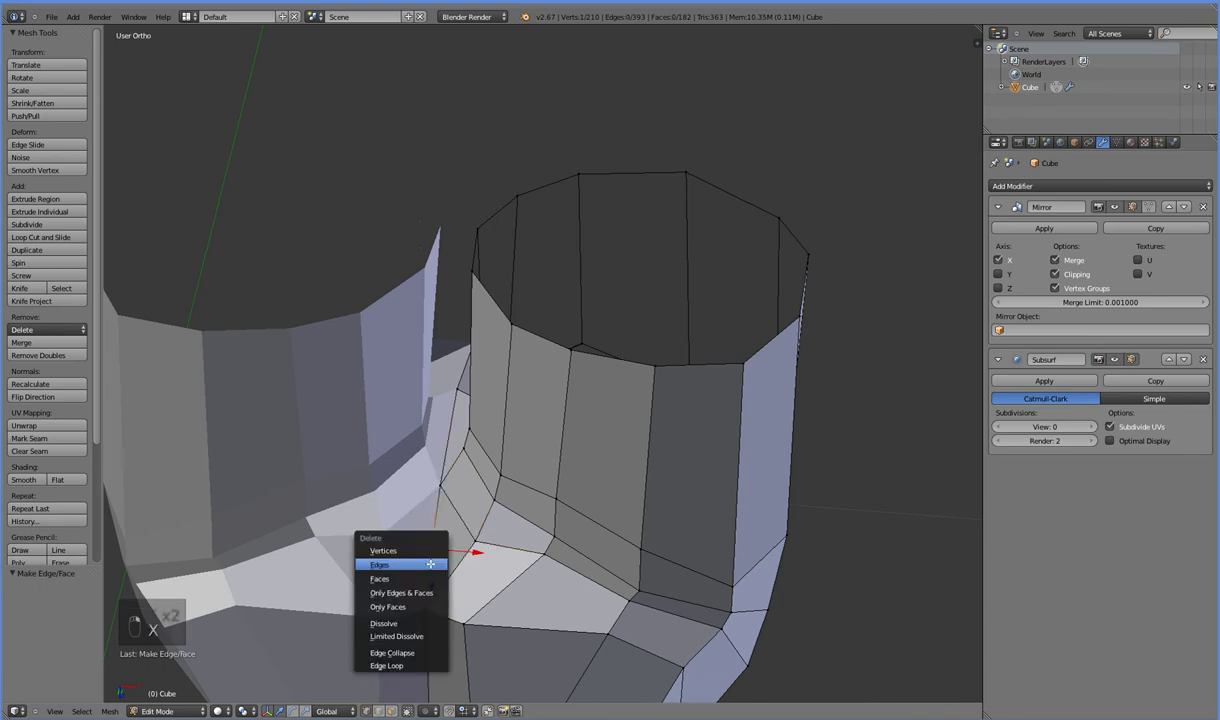
click(430, 553)
right_click(445, 492)
shift+right_click(470, 536)
shift+right_click(426, 608)
key(f)
Select all four vertices of the edge run on the inner back of the leg and move them 0.02178 along Y.
right_click(447, 489)
middle_drag(415, 631, 482, 565)
right_click(515, 598)
shift+right_click(525, 592)
shift+right_click(542, 530)
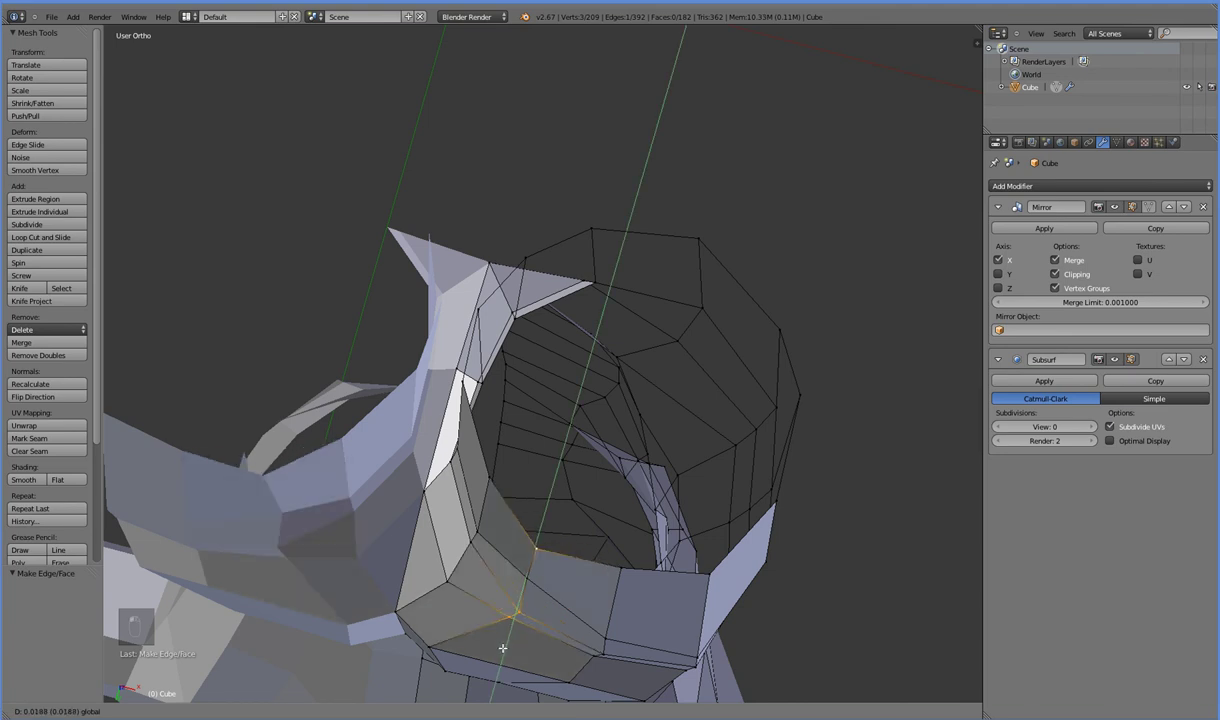
key(ctrl+z)
shift+right_click(526, 576)
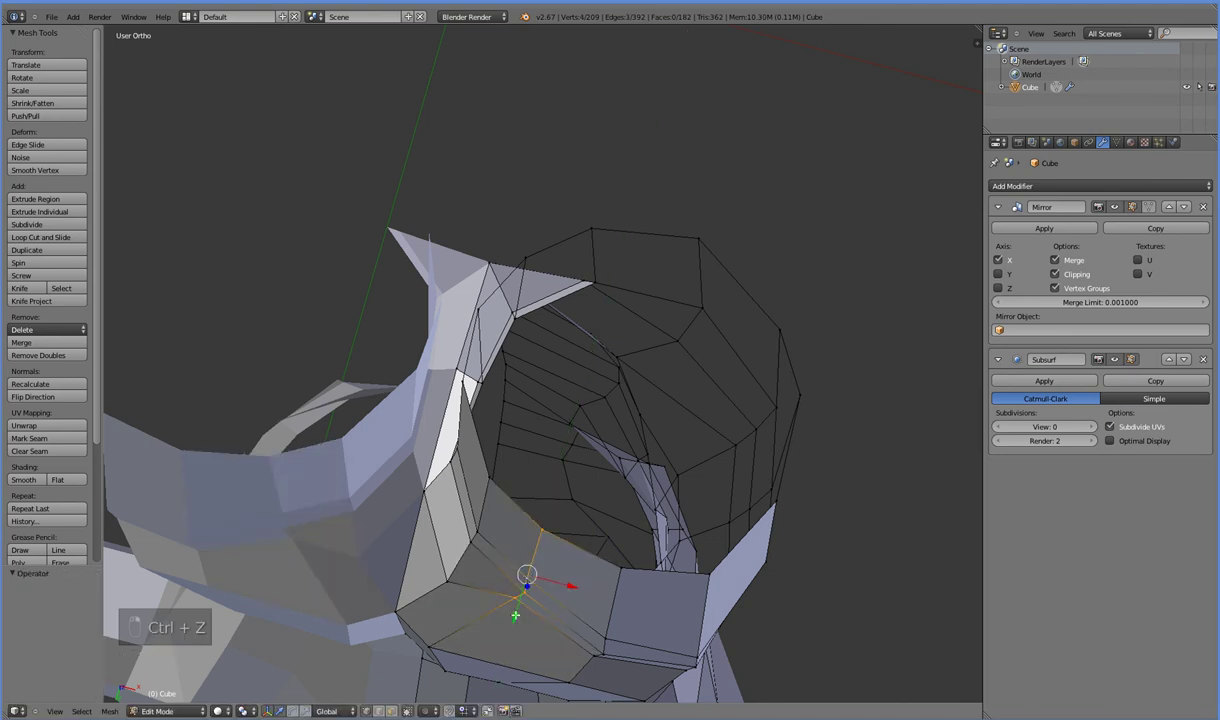
key(g)
key(y)
click(508, 647)
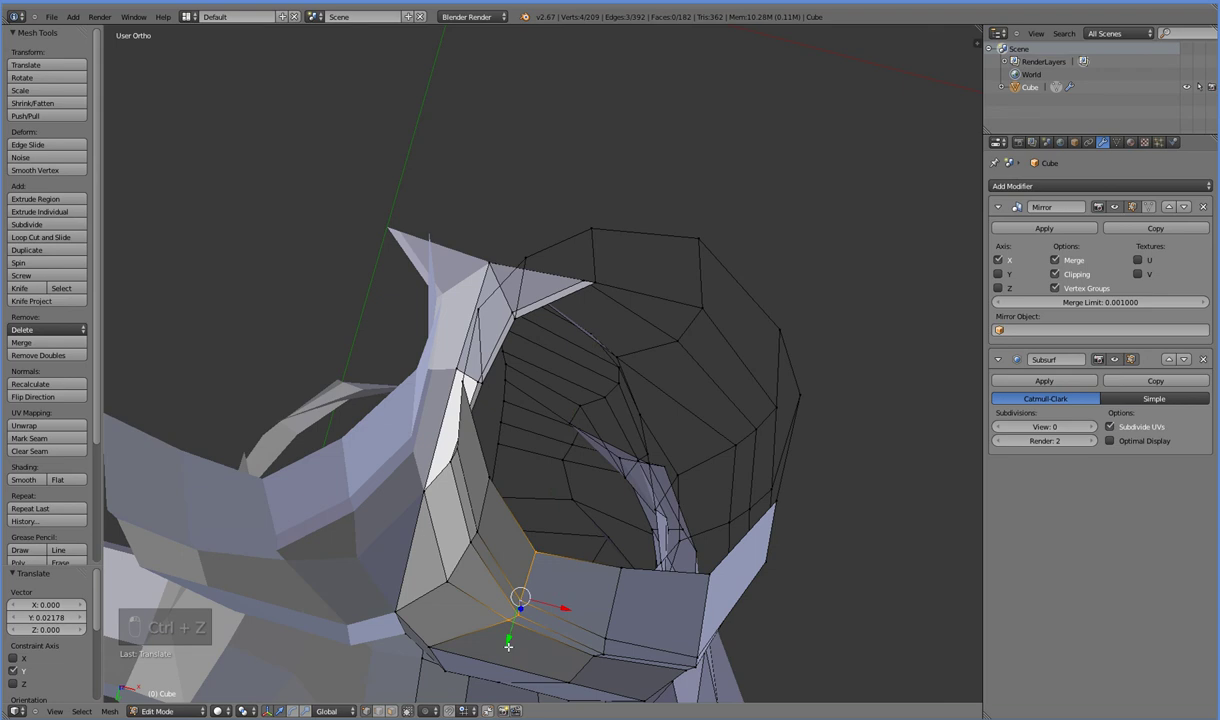
Extrude the leg's bottom edge loop -0.640 along Z and move it a further -0.121 along Z.
key(KP_7)
key(KP_1)
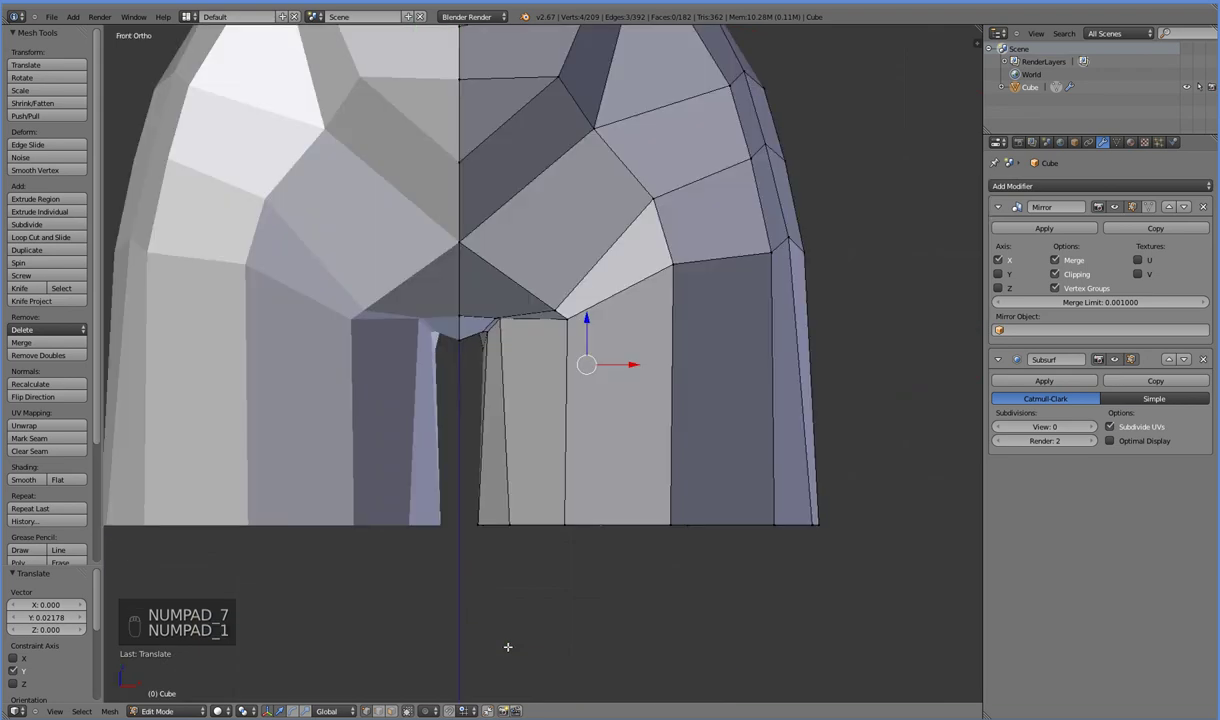
scroll(523, 635, down, 5)
scroll(580, 425, down, 1)
alt+right_click(576, 417)
scroll(576, 417, down, 3)
key(e)
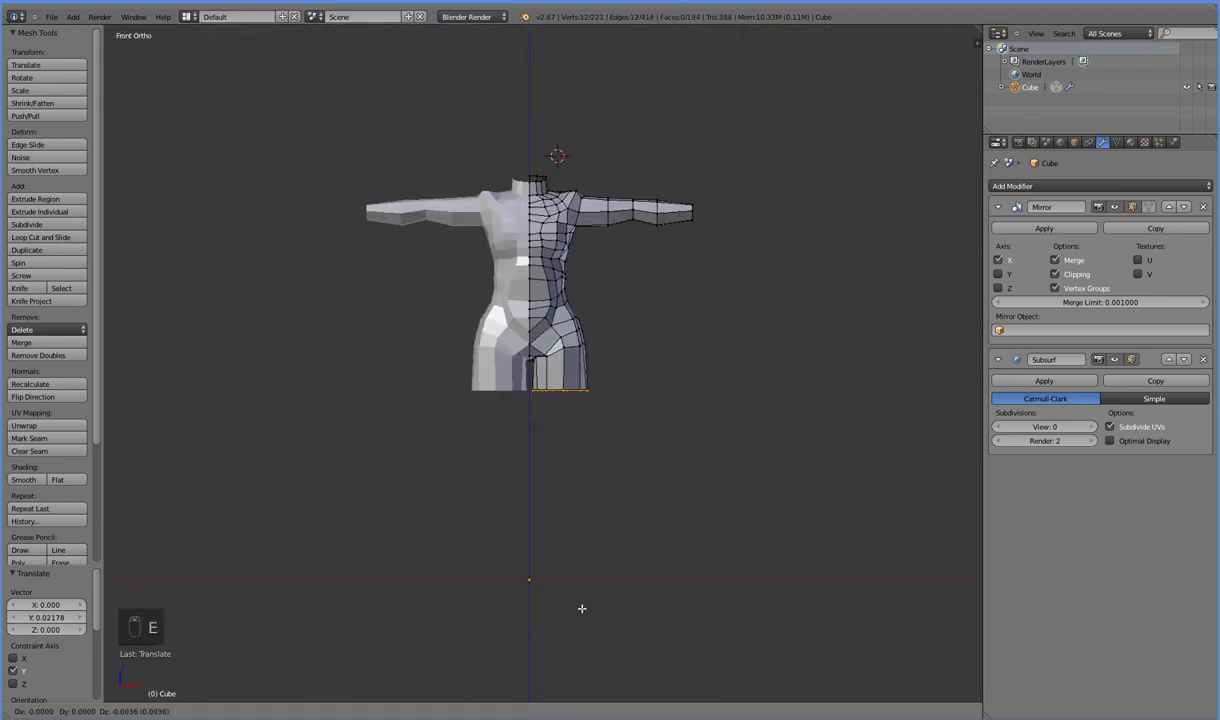
key(z)
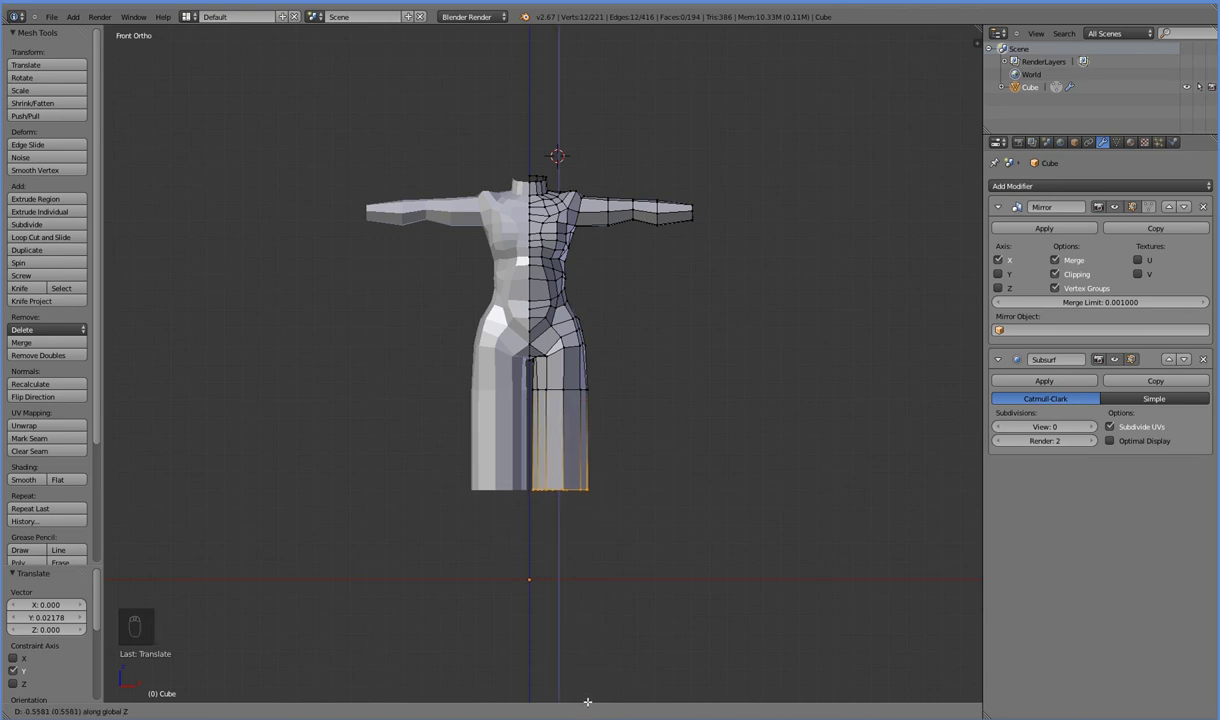
click(617, 633)
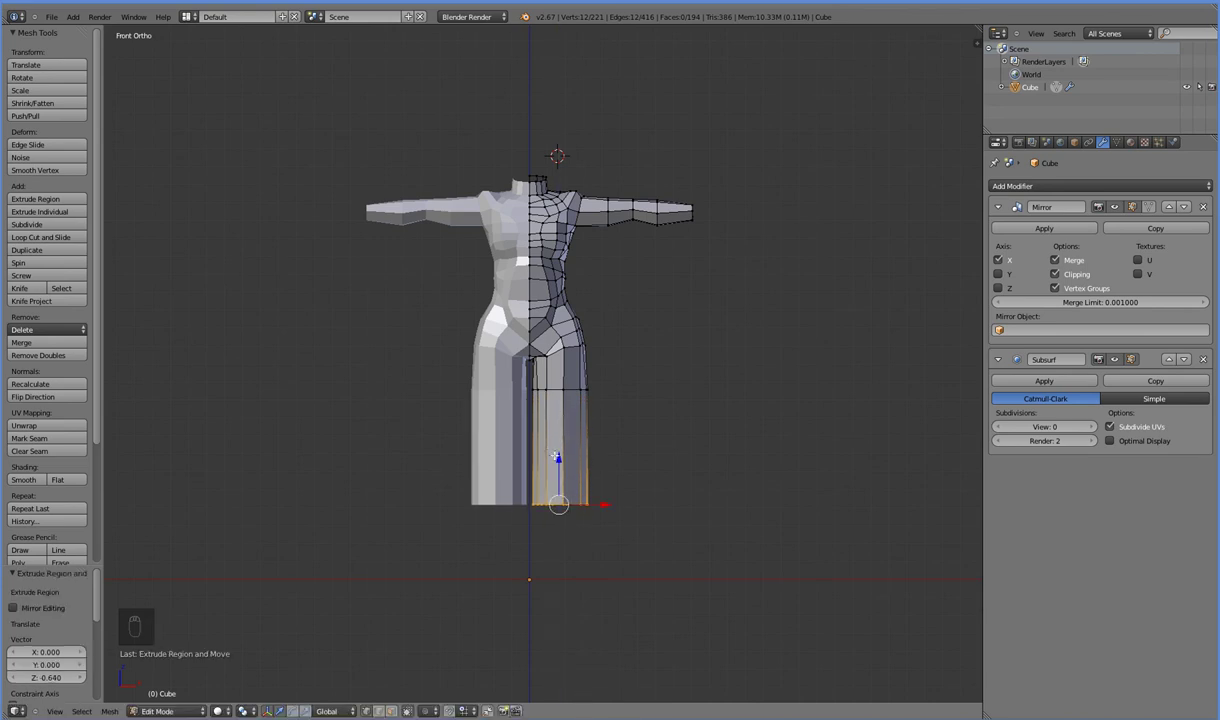
drag(558, 459, 558, 487)
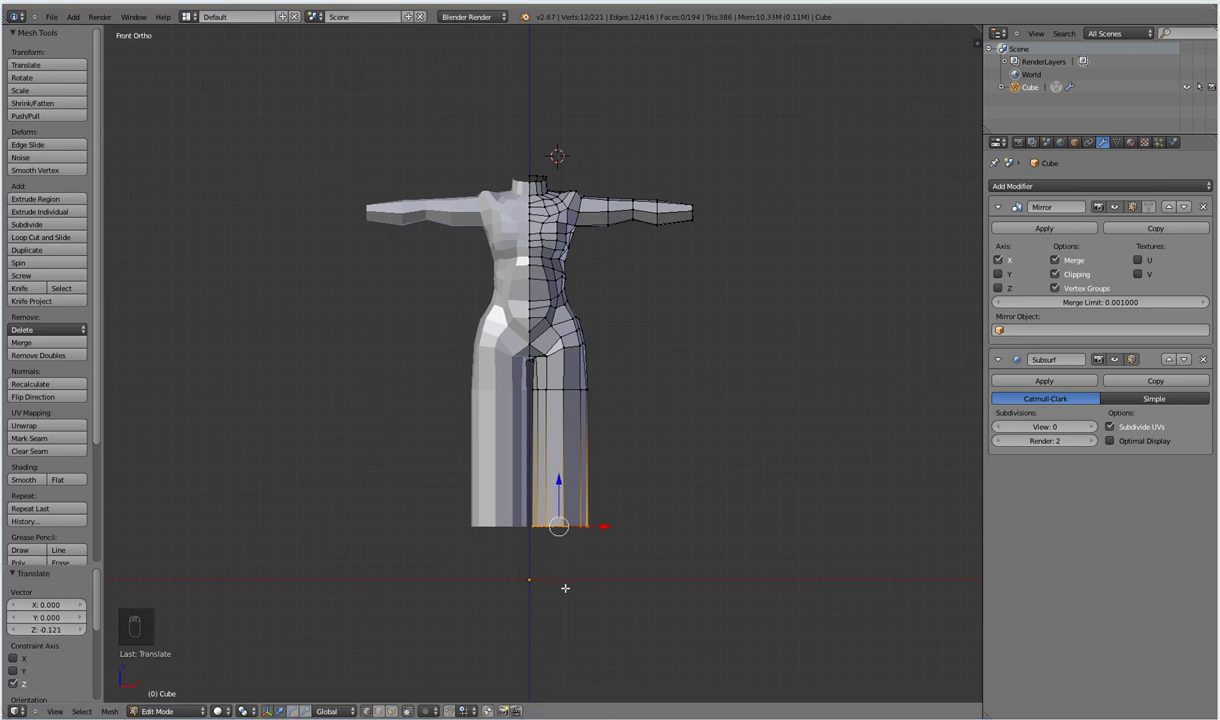
Scale the leg's end loop down to less than half its size and move it -0.02133 along X.
key(s)
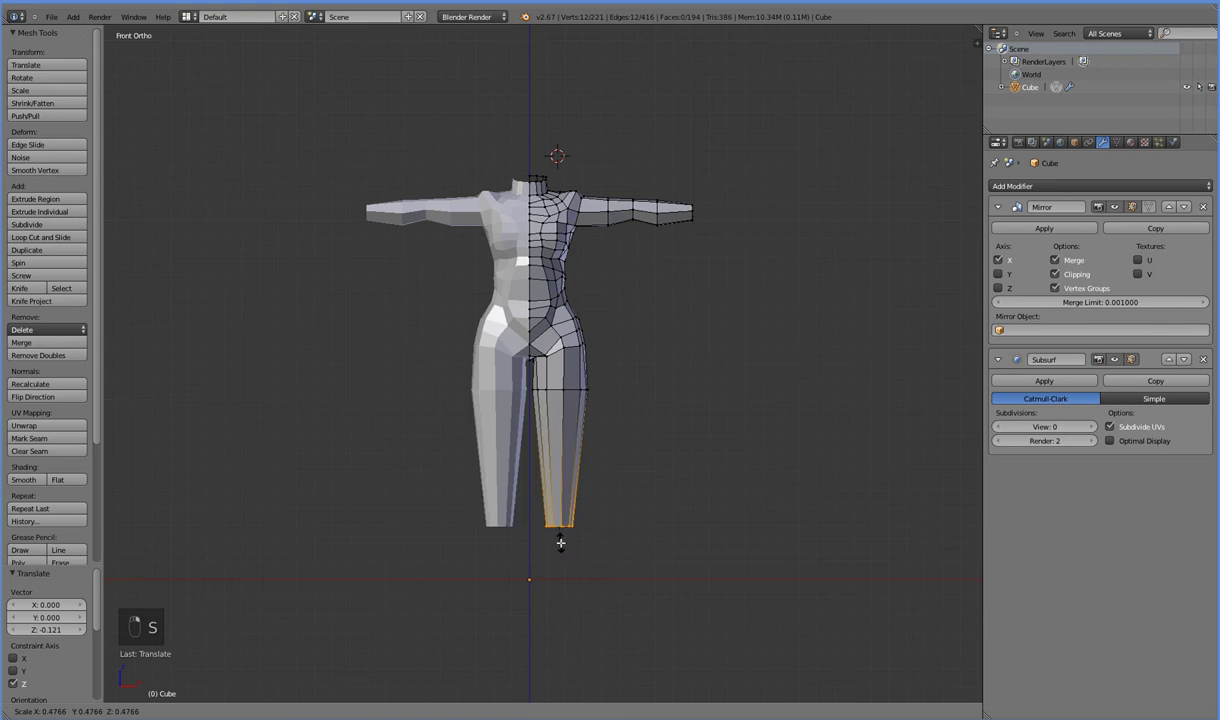
click(561, 540)
drag(602, 526, 597, 526)
click(597, 526)
Add two loop cuts close together around the knee, sliding the first by a factor of 0.424.
key(ctrl+r)
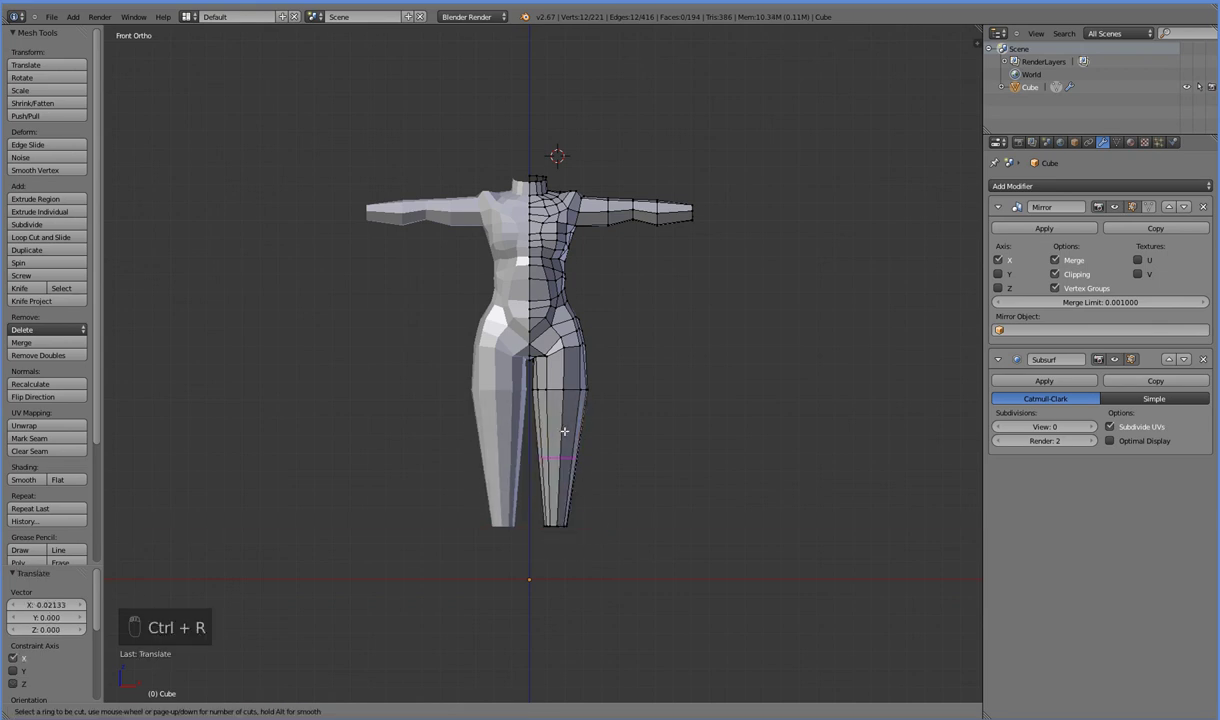
click(562, 428)
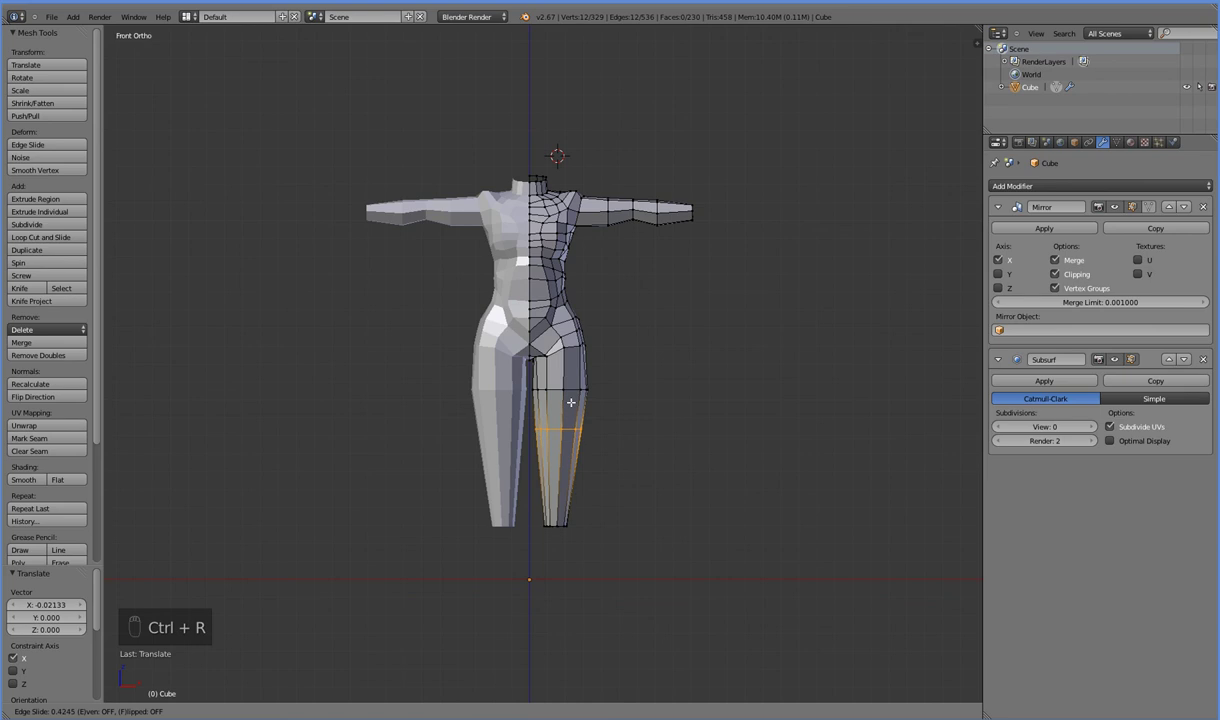
click(566, 418)
key(ctrl+r)
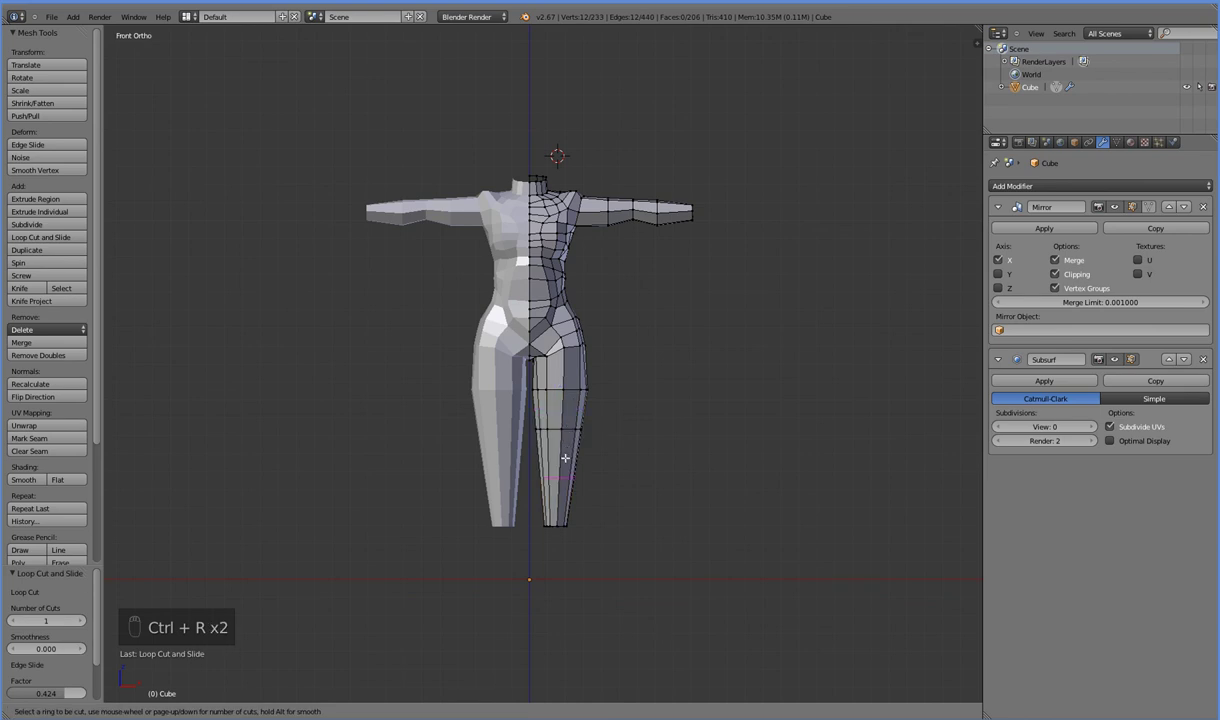
click(565, 458)
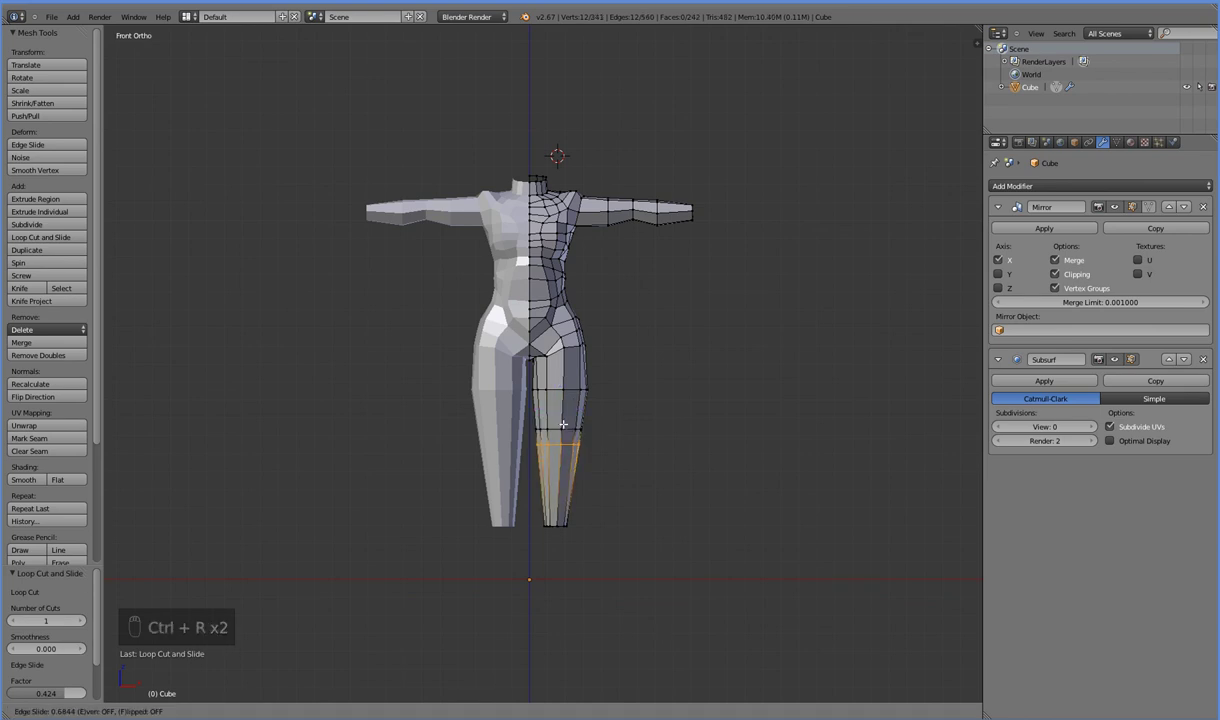
click(564, 425)
Add a loop cut around the calf with a slide factor of 0.364 and enlarge it slightly.
key(ctrl+r)
click(565, 478)
click(566, 480)
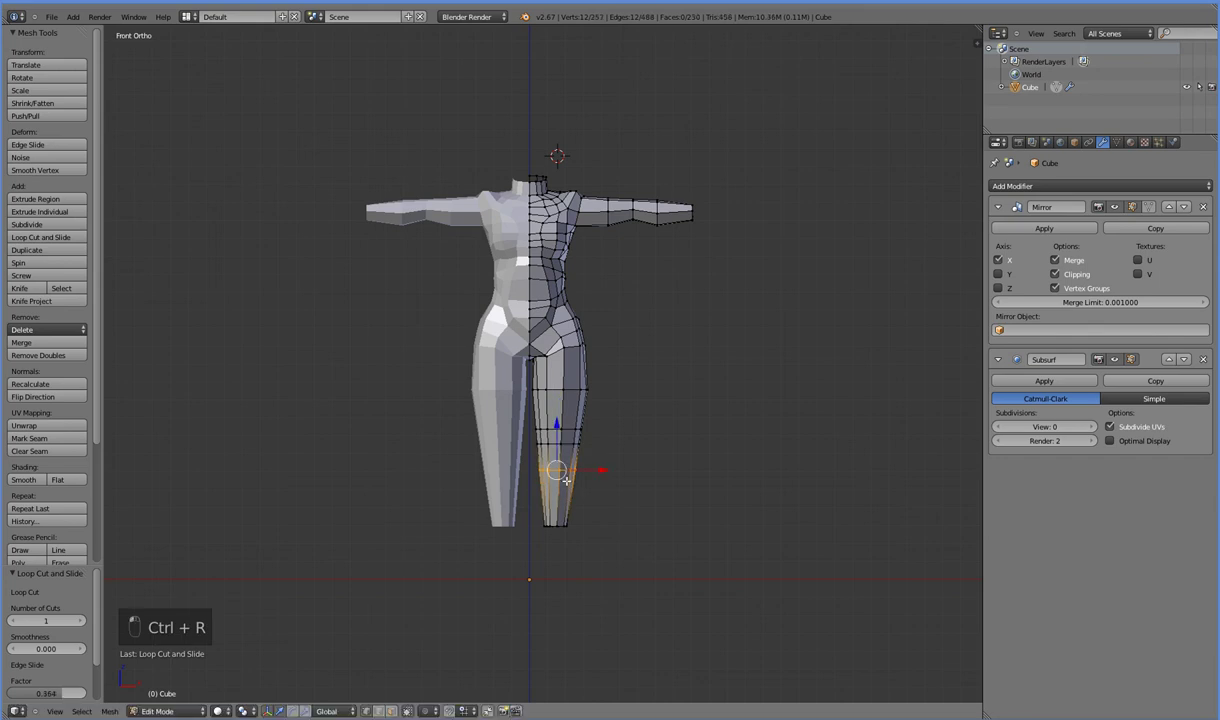
scroll(553, 501, up, 1)
shift+middle_drag(567, 510, 559, 473)
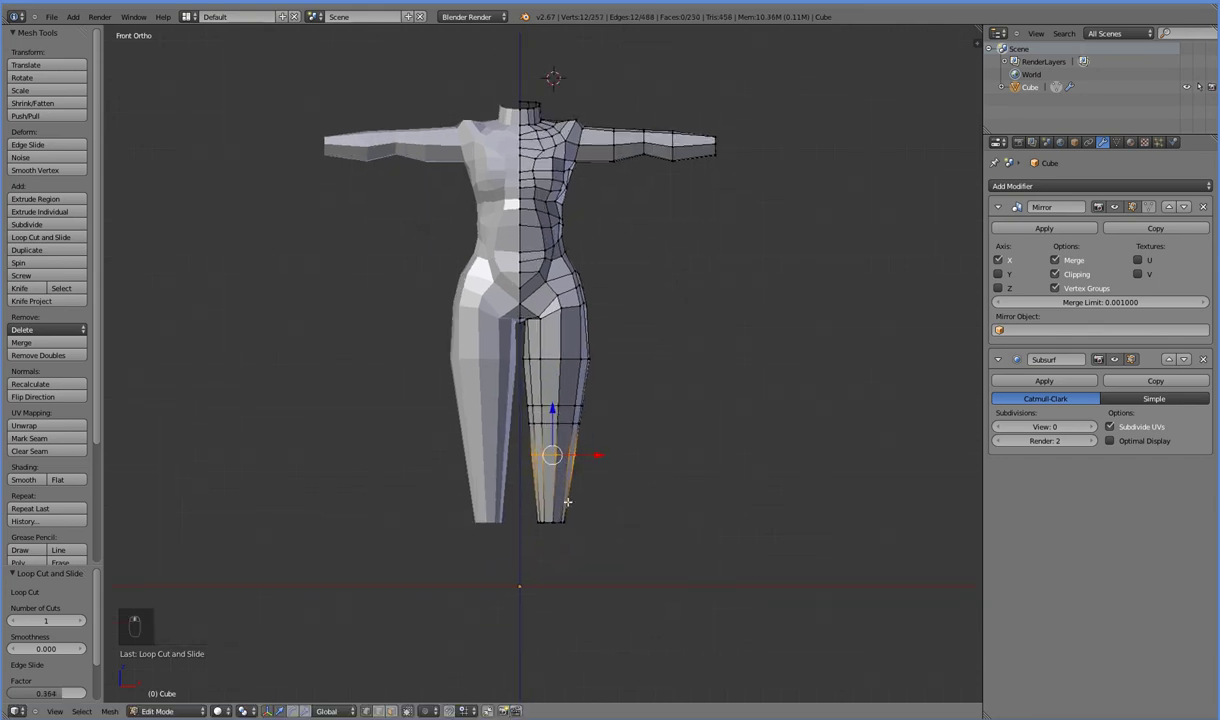
key(s)
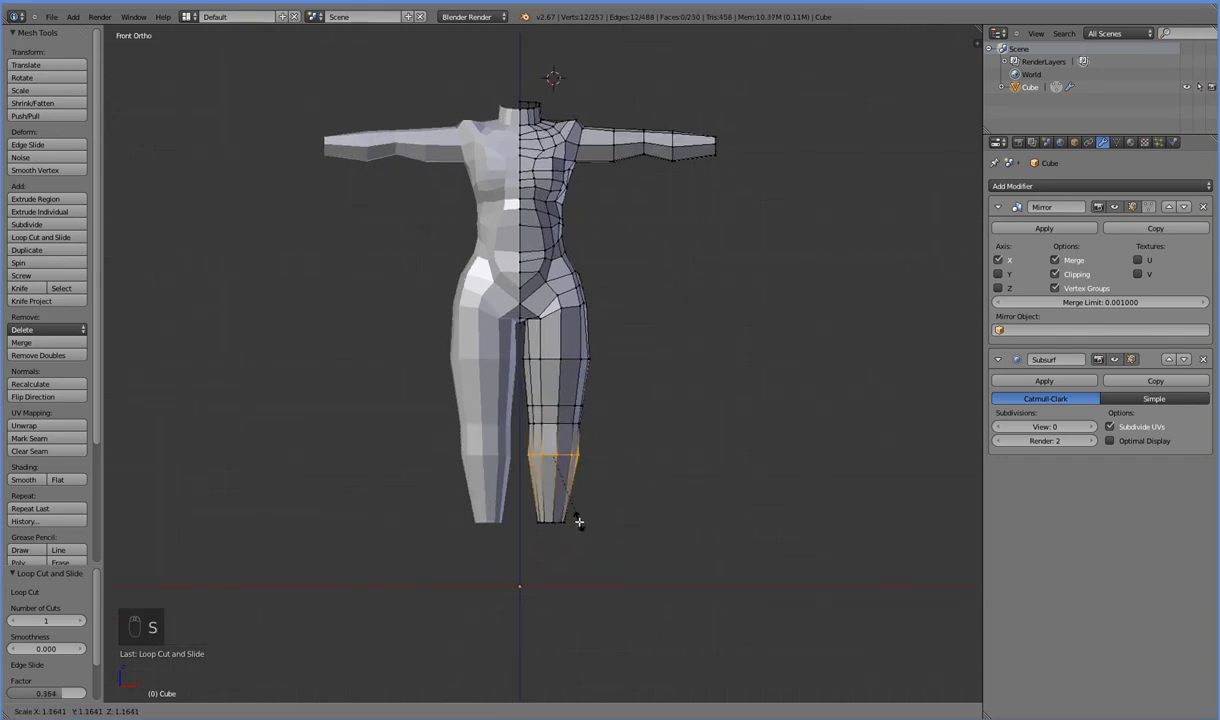
click(577, 517)
Move the calf loop 0.01481 along X and rotate it -17.947° in the front view.
drag(598, 455, 606, 456)
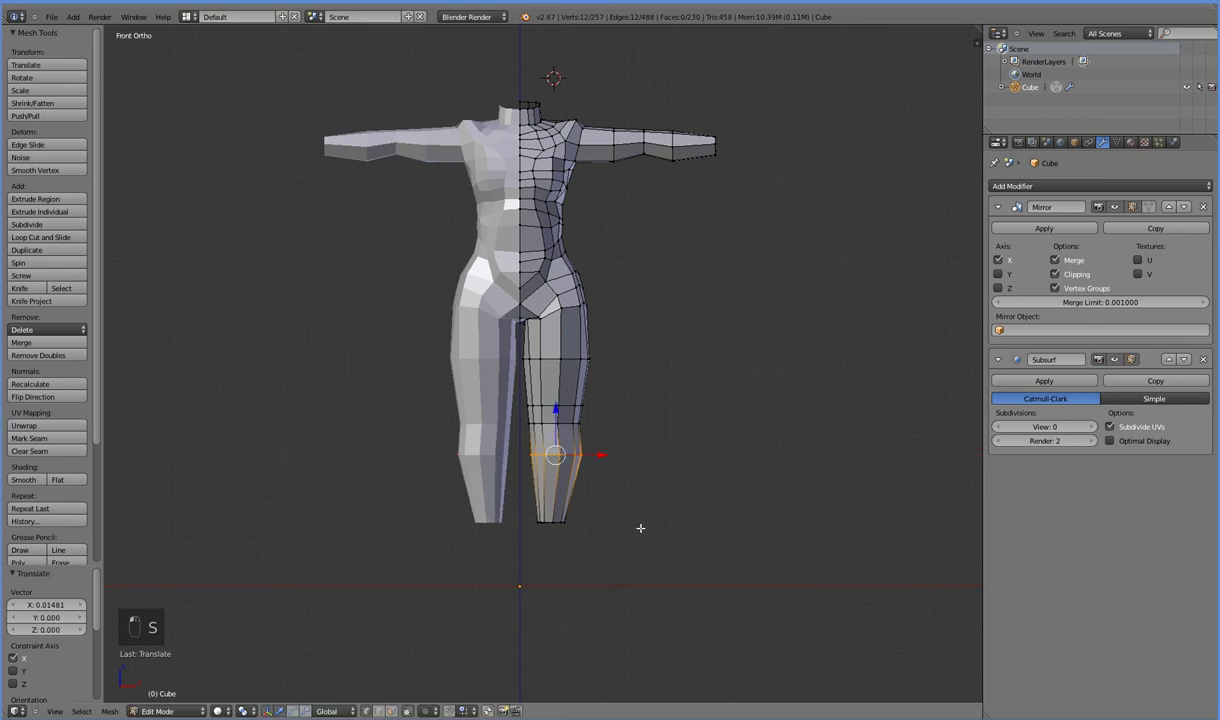
key(r)
click(633, 487)
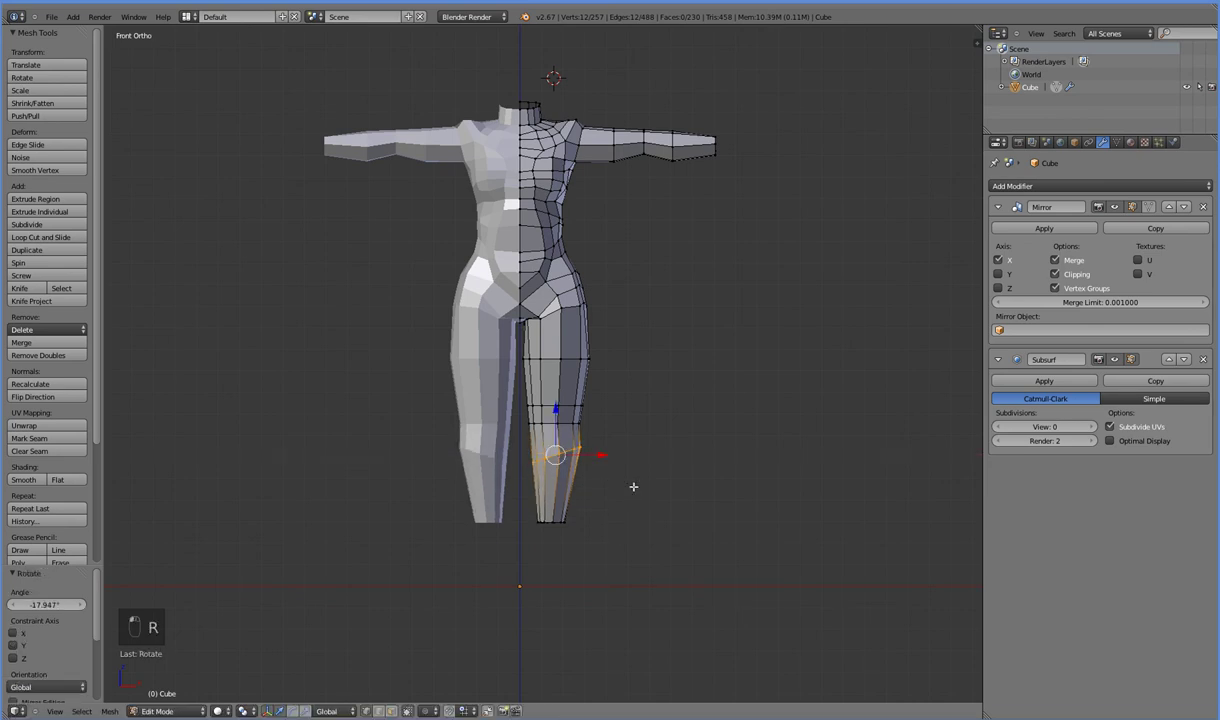
Select both edge loops around the knee and scale them to 0.685.
alt+click(583, 424)
alt+shift+click(581, 424)
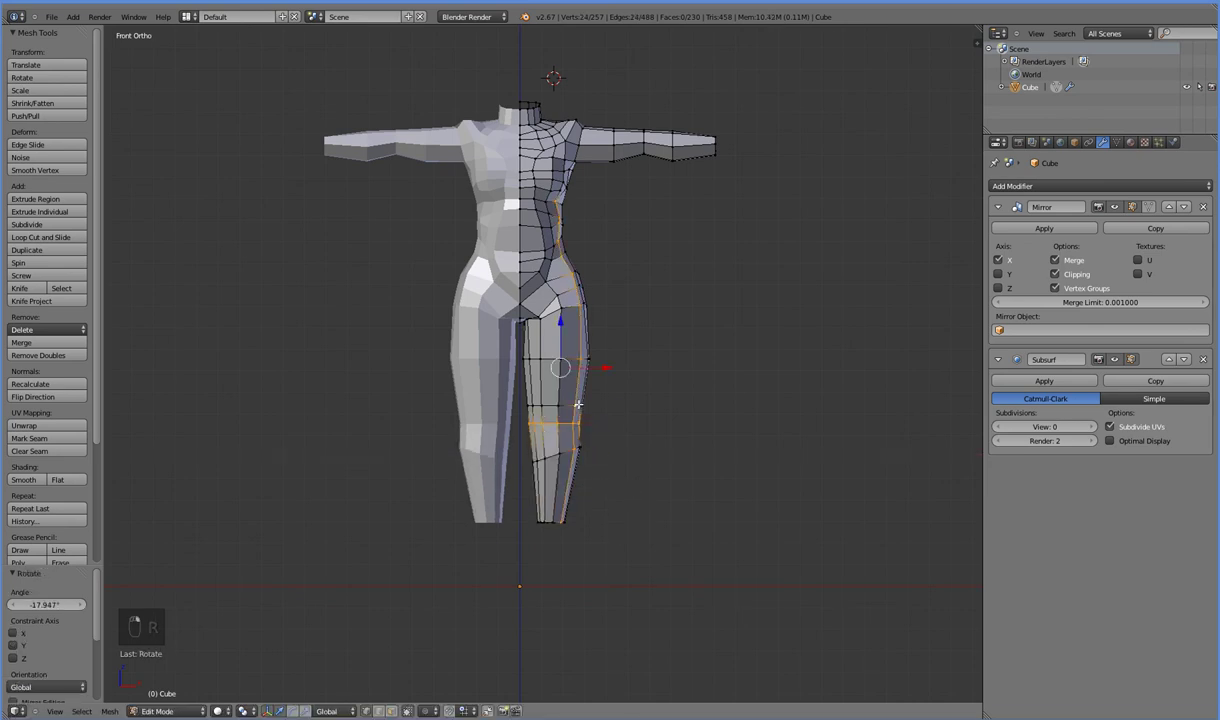
right_click(578, 405)
alt+right_click(571, 406)
alt+shift+right_click(566, 422)
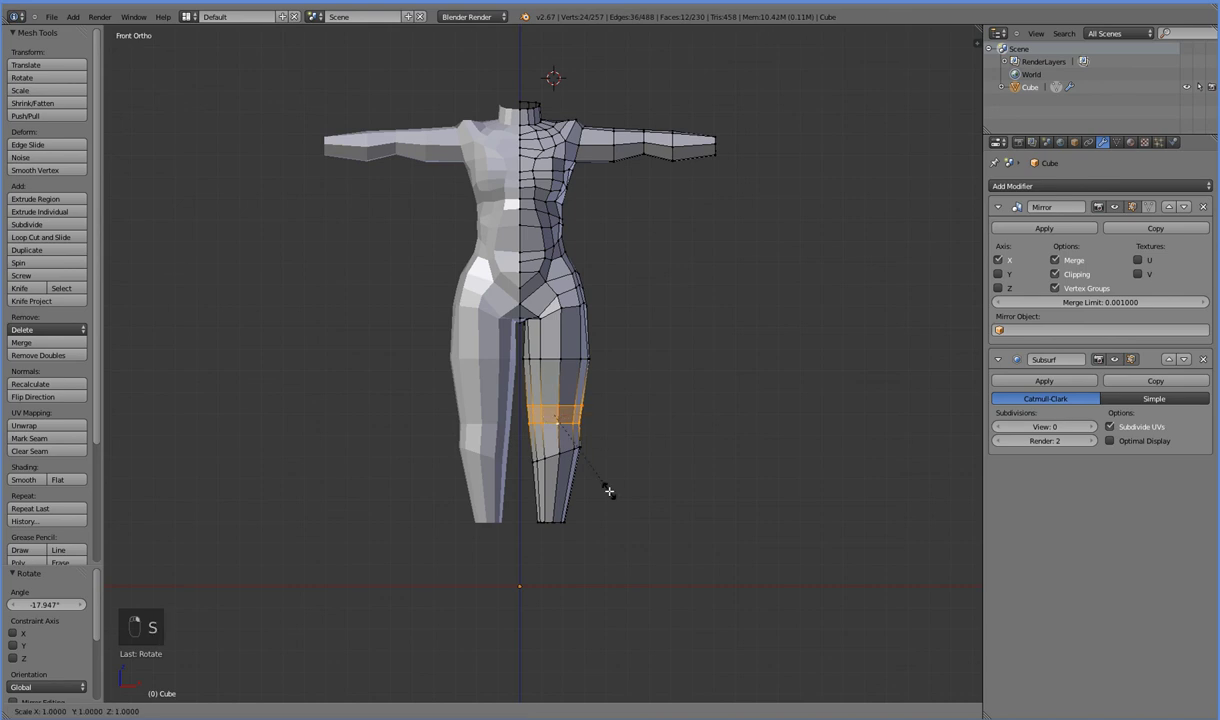
key(s)
click(594, 464)
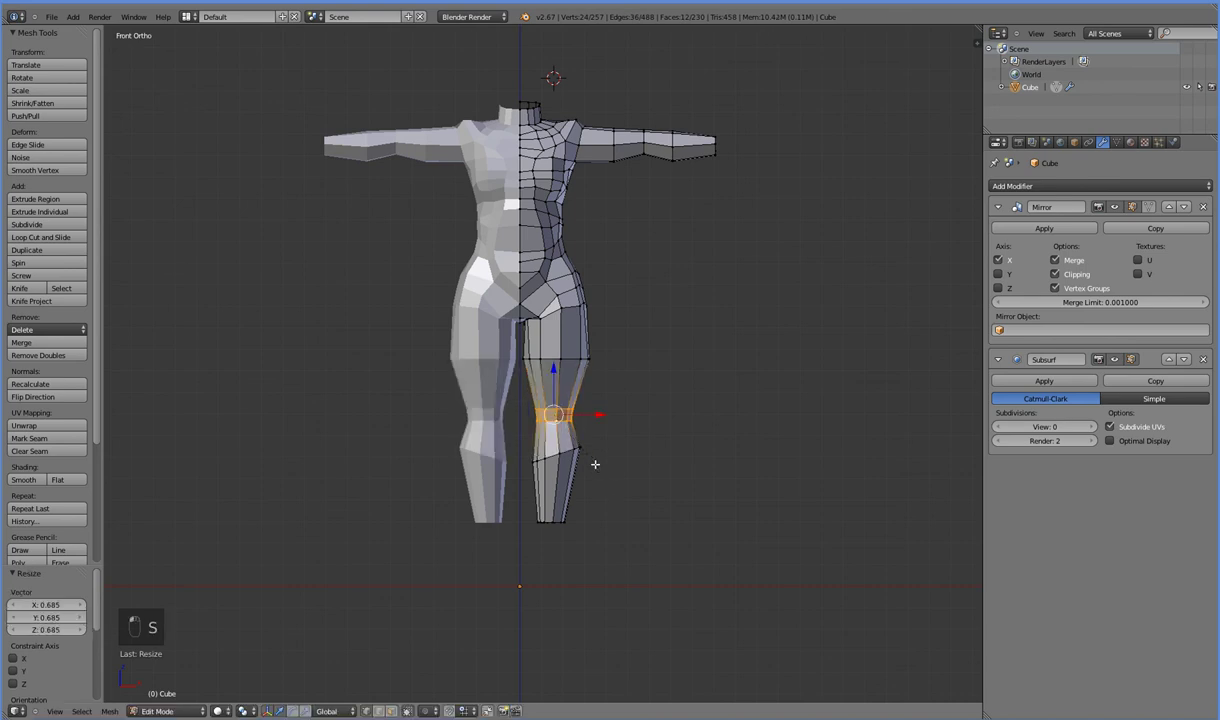
Select the mid-thigh edge loop and scale it by 0.836 and again by 1.085.
alt+click(566, 357)
key(s)
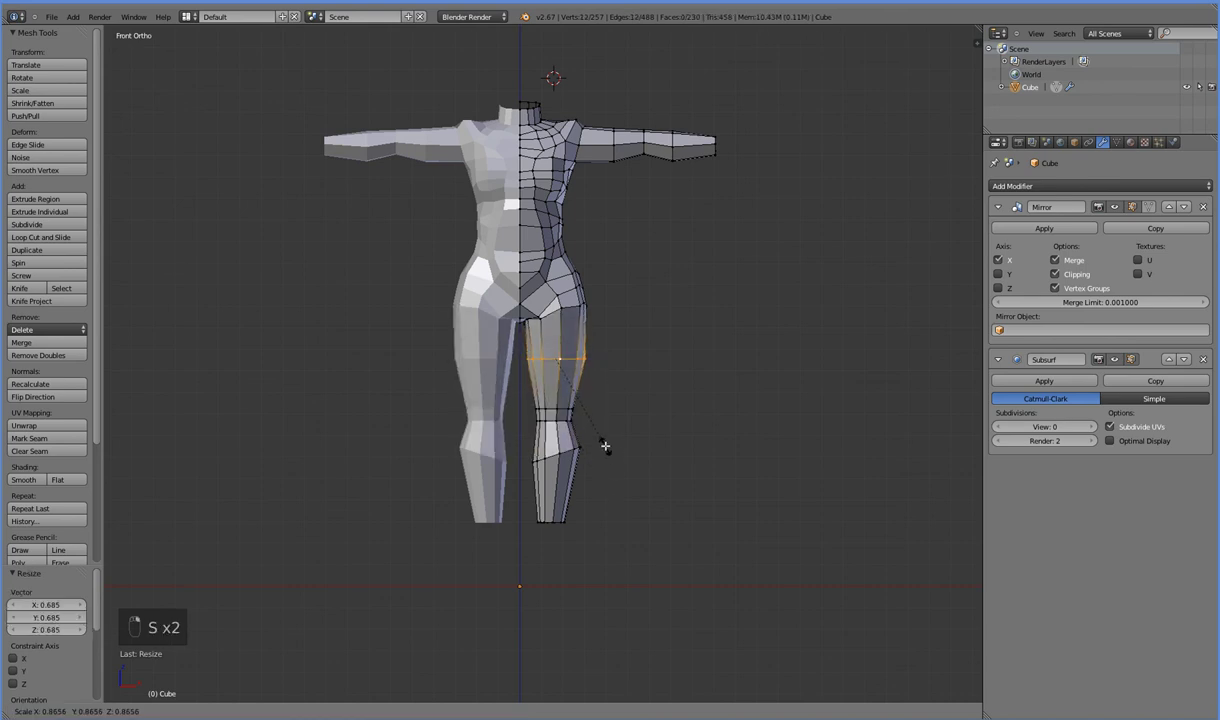
click(604, 443)
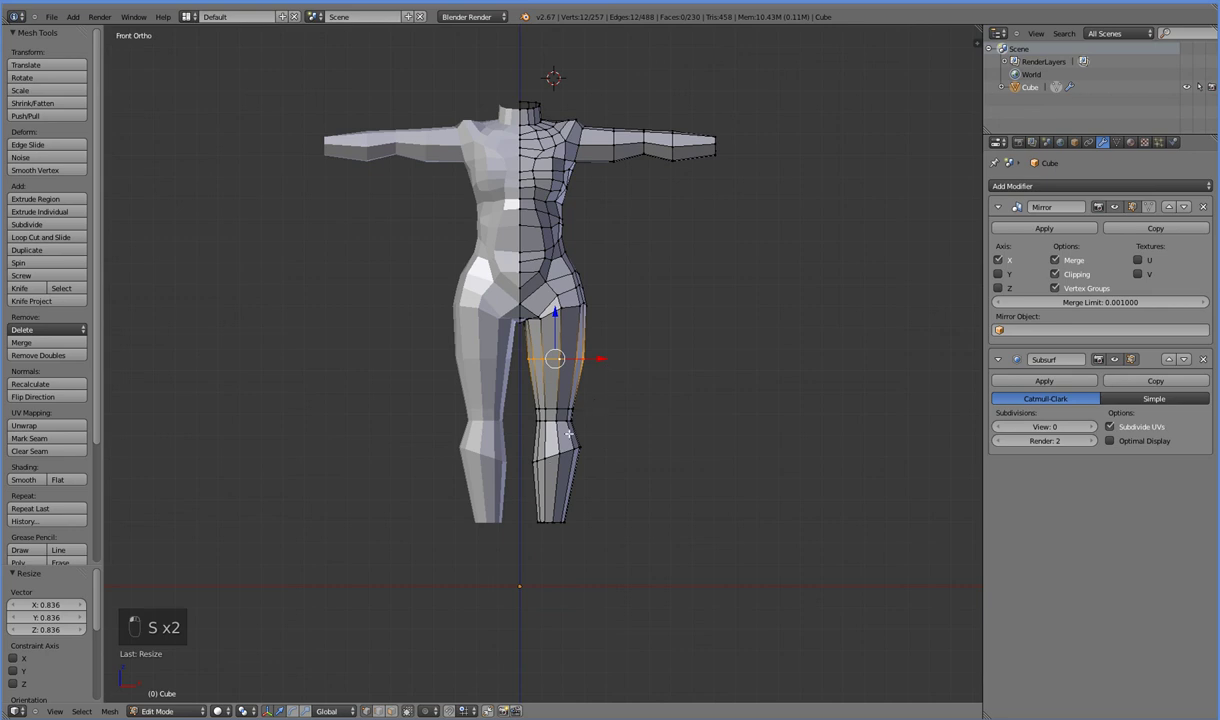
key(s)
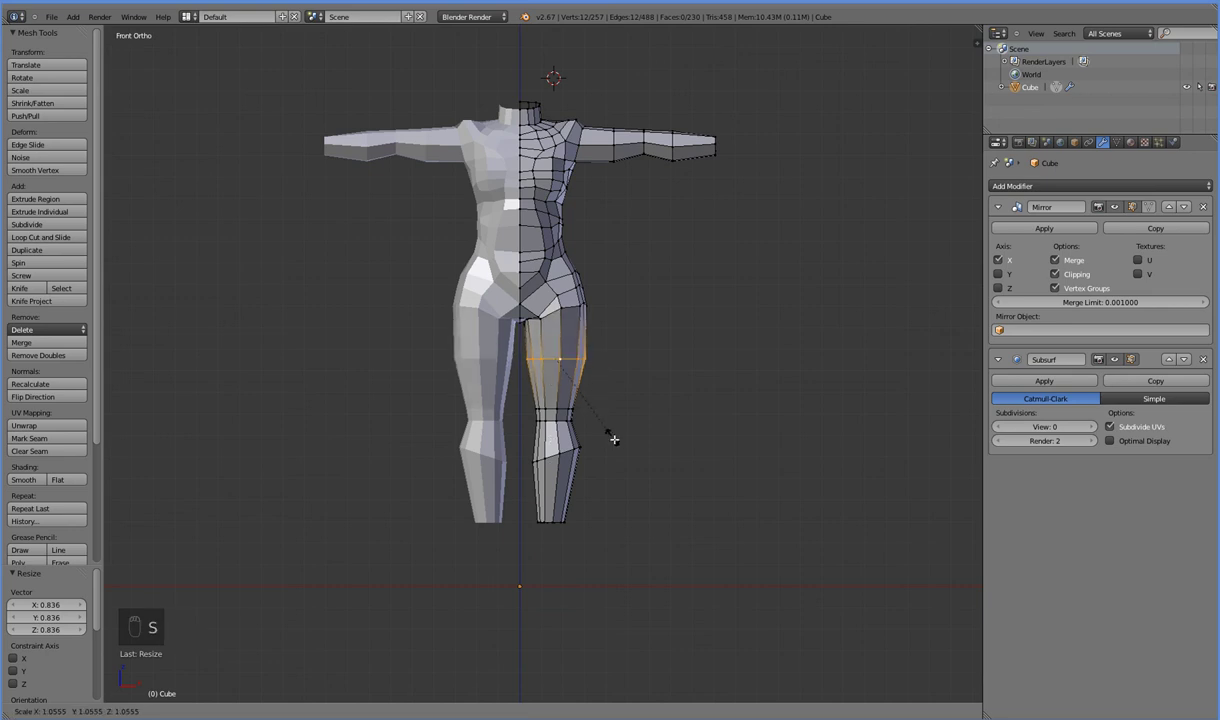
click(614, 439)
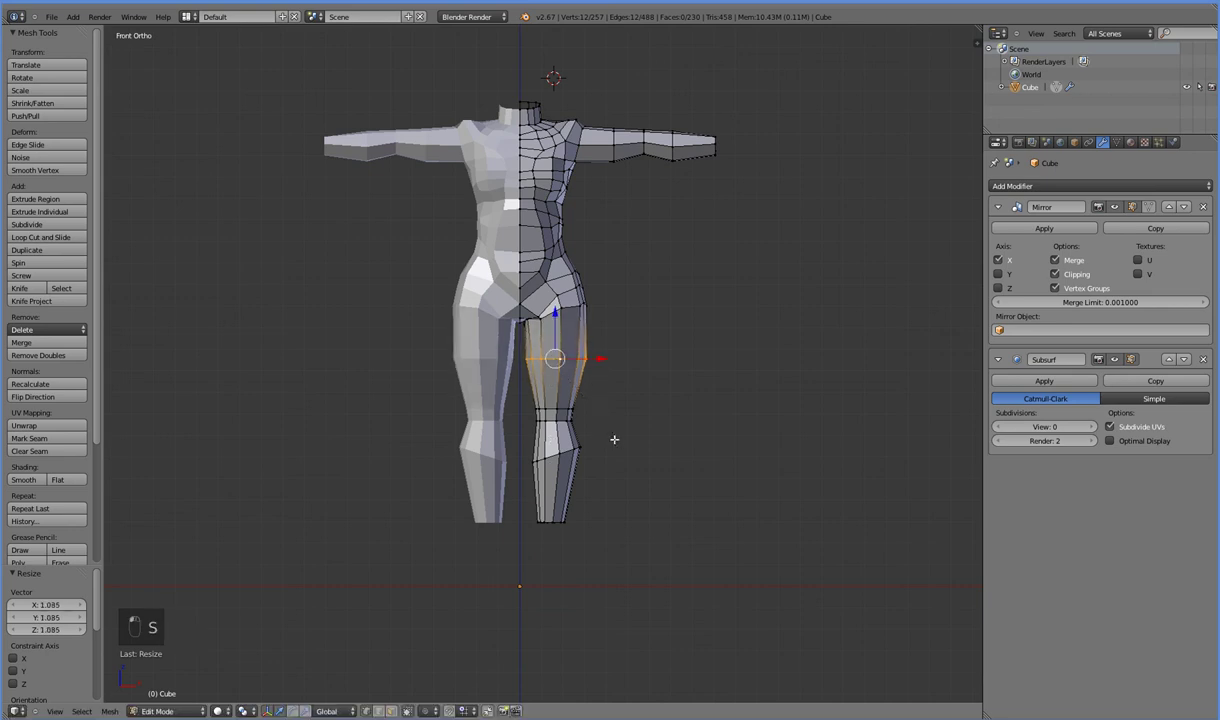
Select the open edge loop at the ankle and extrude it -0.04197 along Z.
alt+right_click(563, 410)
alt+shift+right_click(562, 420)
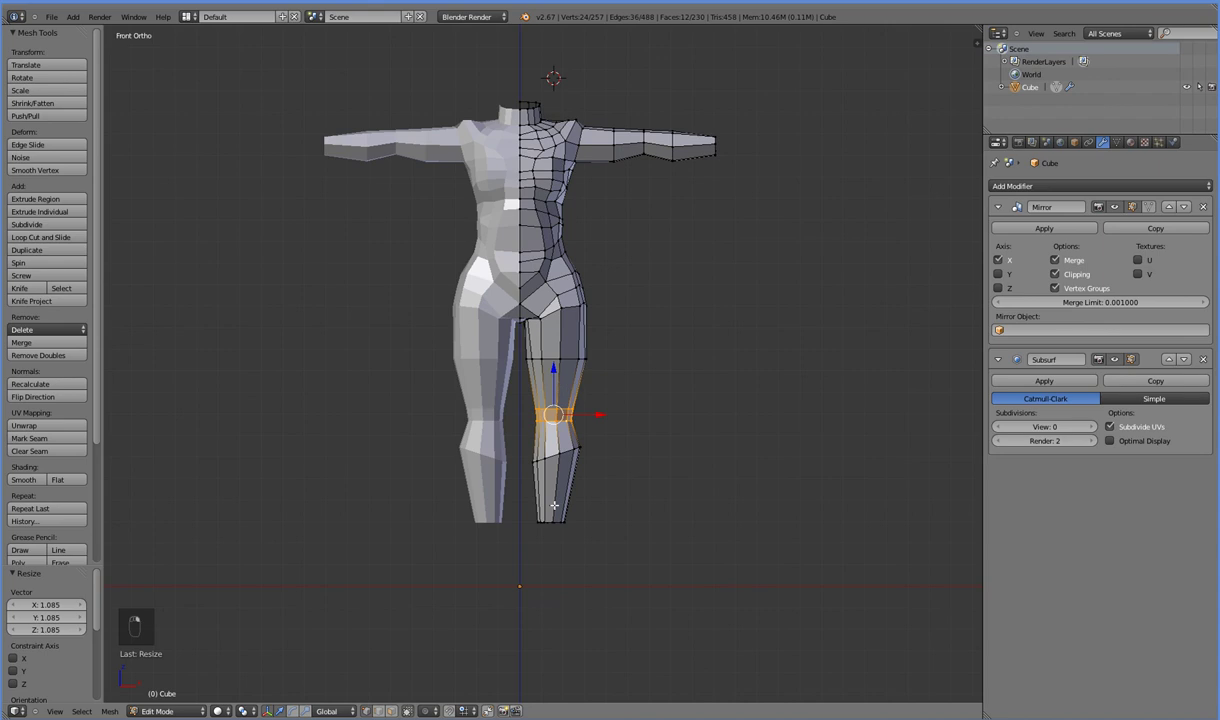
scroll(577, 522, up, 2)
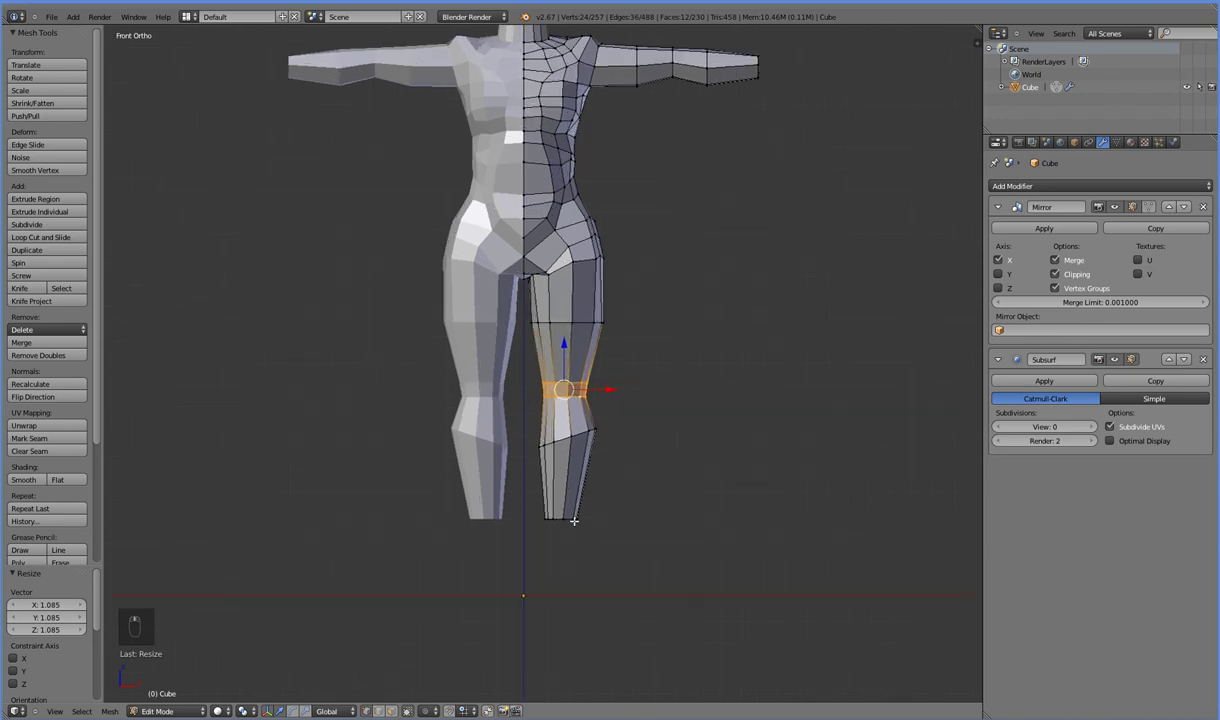
alt+right_click(567, 521)
key(e)
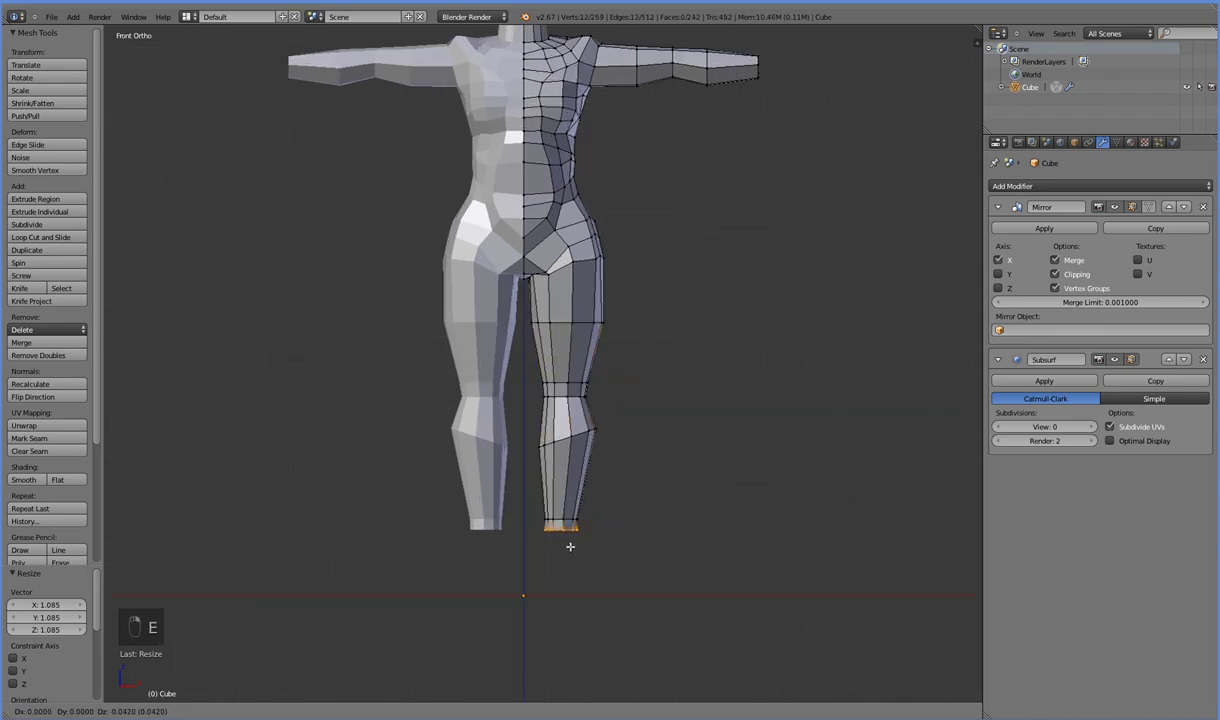
click(570, 545)
Select the calf edge loop and move it 0.0488 along Y in the right side view to push the calf backward.
middle_click(567, 389)
right_click(567, 389)
shift+right_click(567, 389)
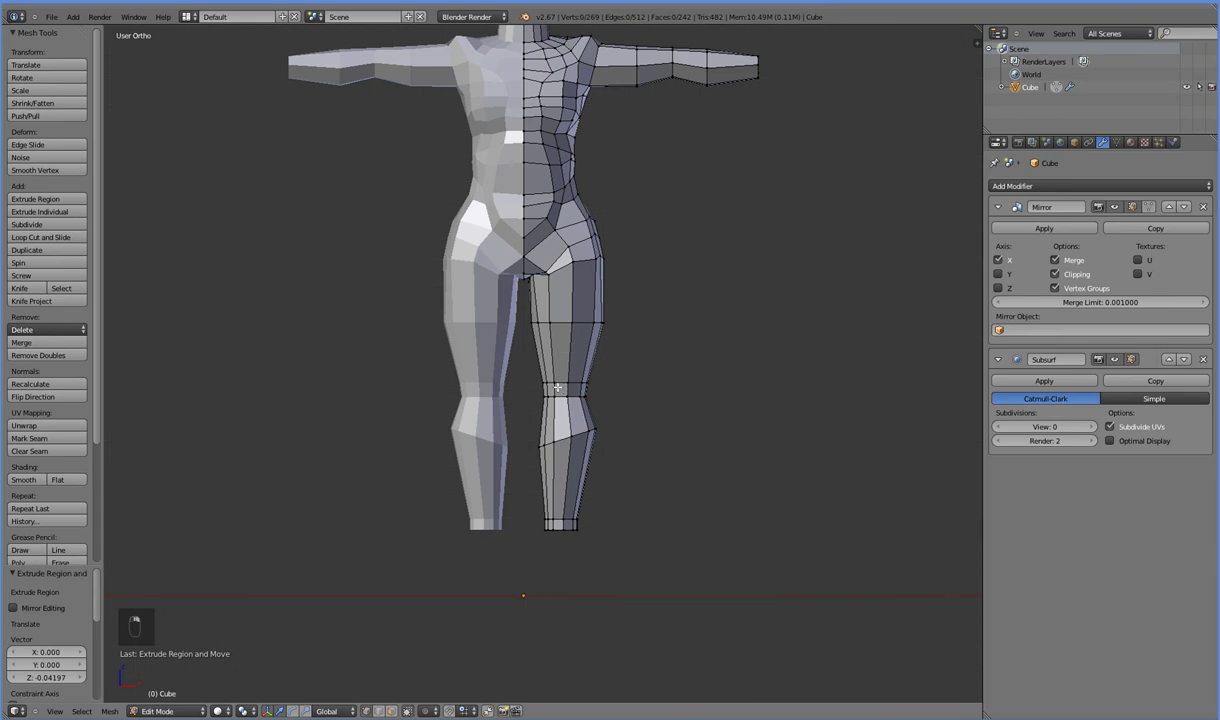
middle_drag(557, 388, 480, 382)
scroll(470, 395, up, 4)
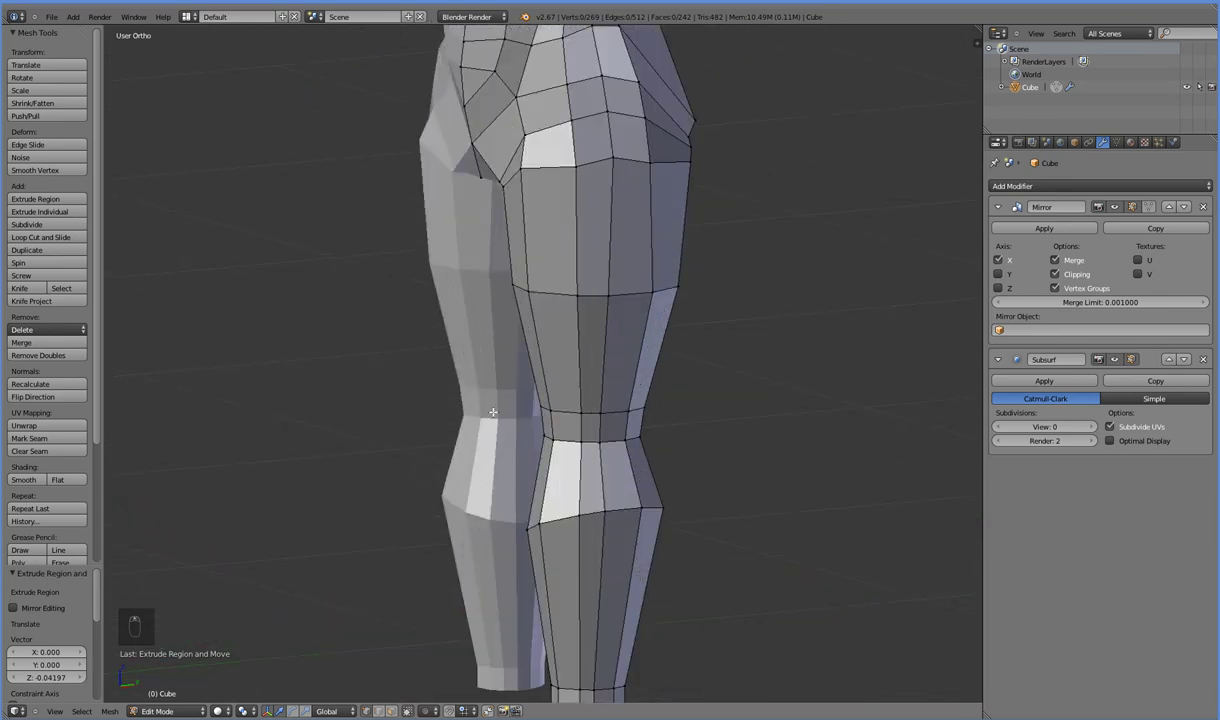
scroll(493, 411, up, 2)
key(KP_3)
scroll(572, 480, down, 2)
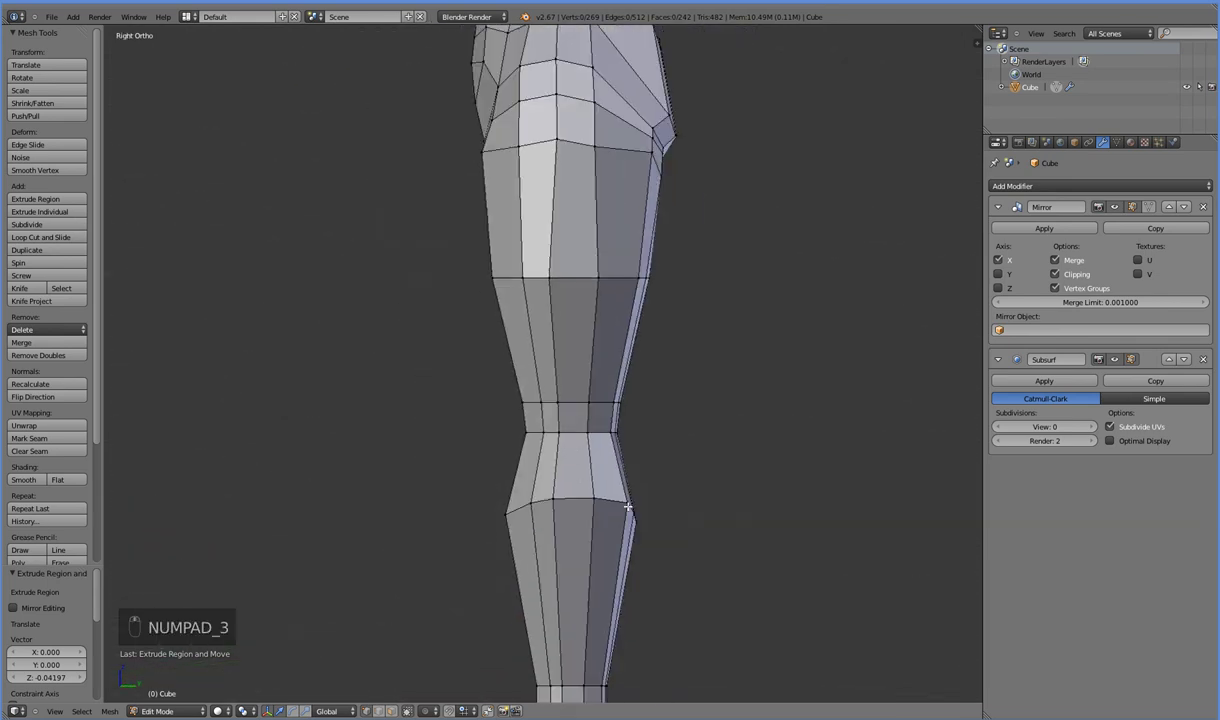
alt+right_click(570, 495)
key(g)
key(y)
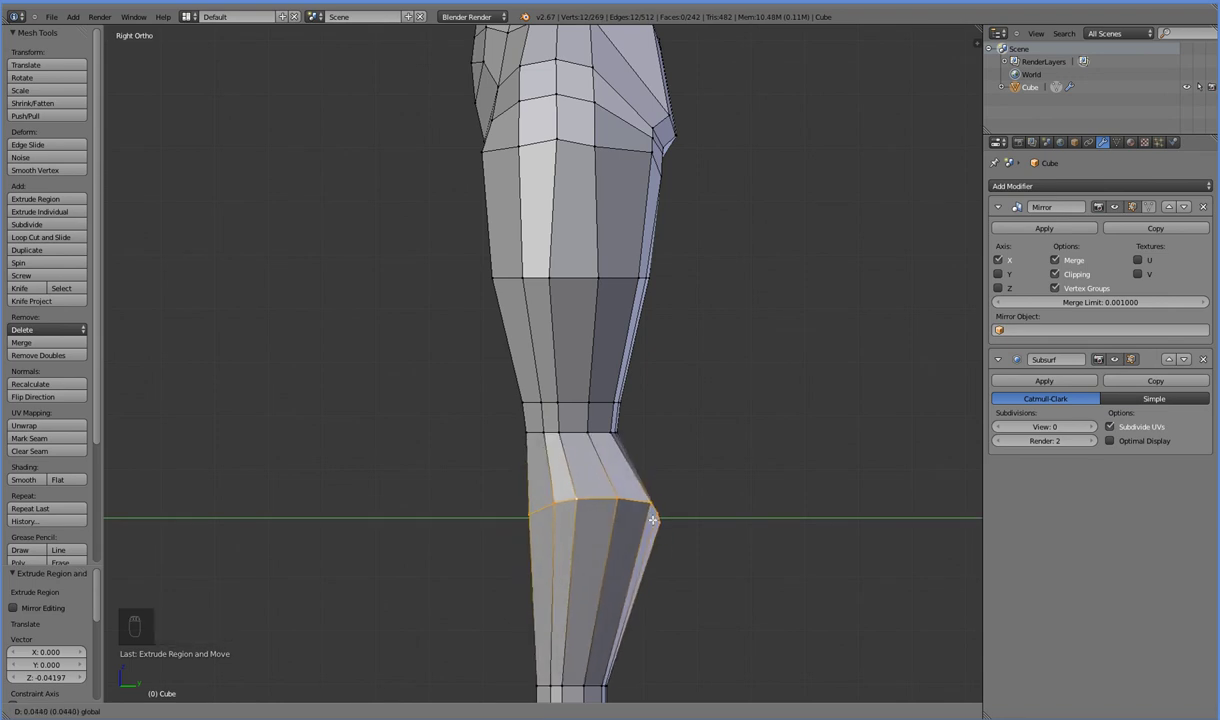
click(654, 519)
Select the two front vertices of the upper knee loop, lower them slightly and move them -0.0119 along Y.
middle_drag(512, 455, 593, 453)
right_click(568, 408)
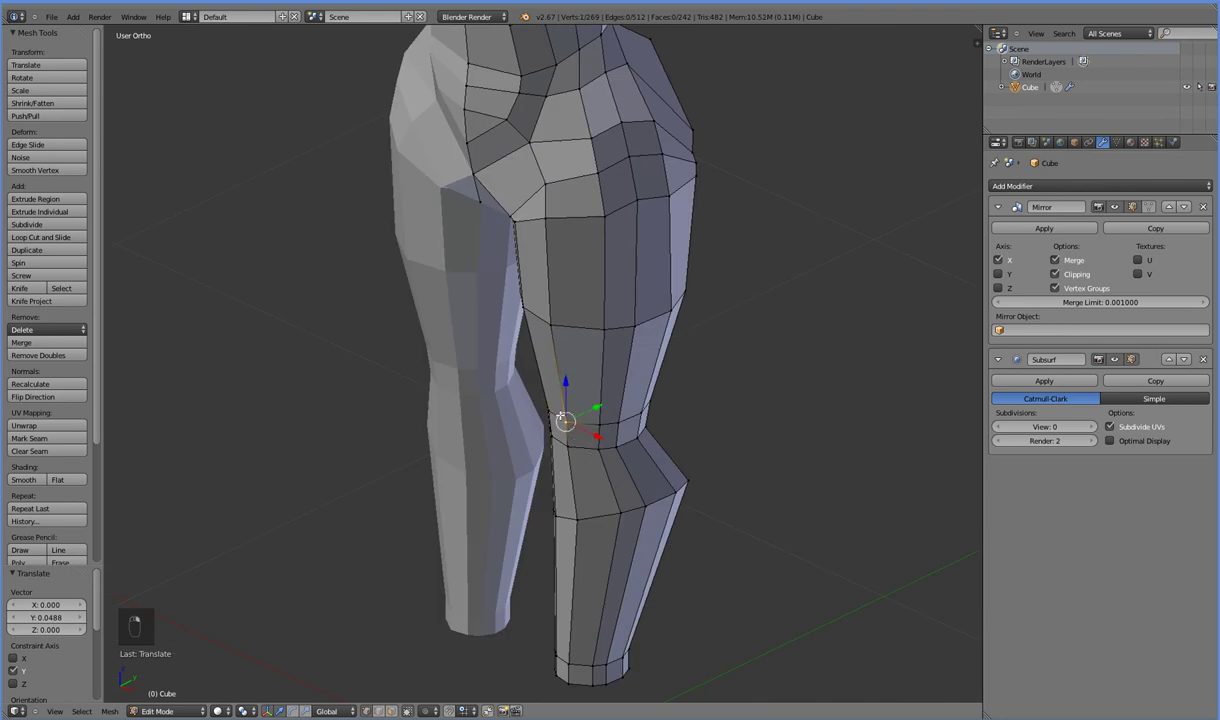
shift+right_click(553, 412)
middle_drag(606, 445, 598, 441)
key(KP_3)
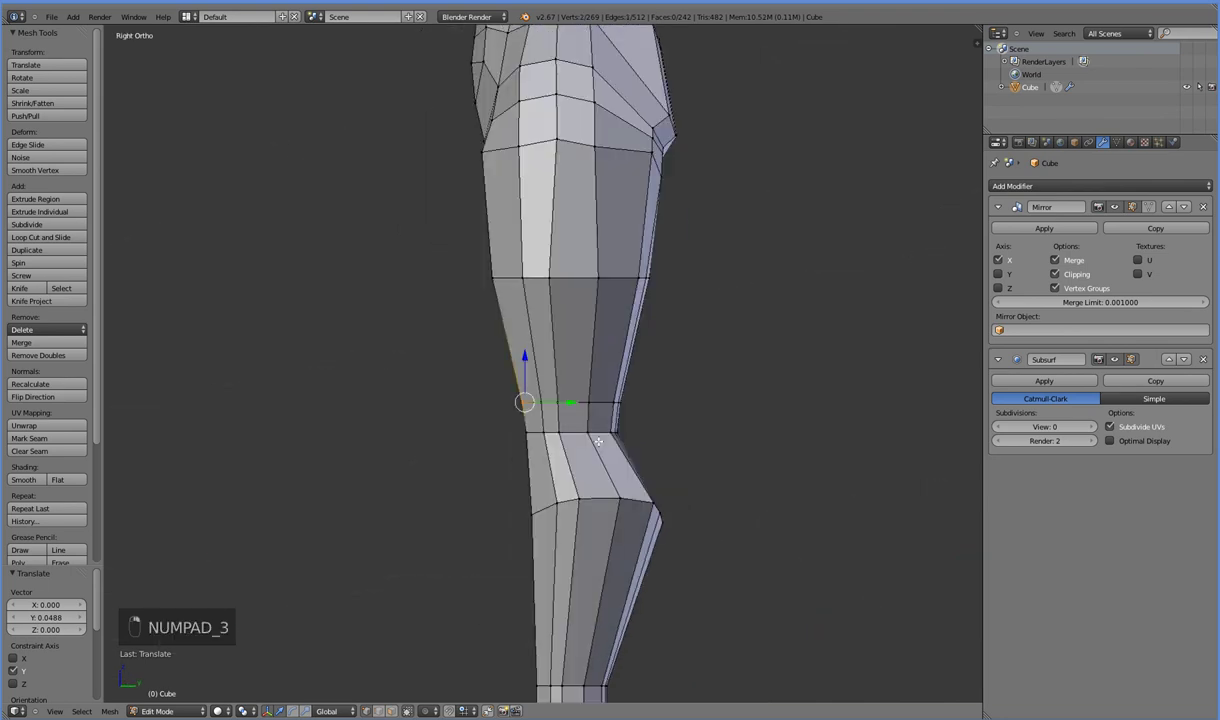
drag(525, 357, 560, 418)
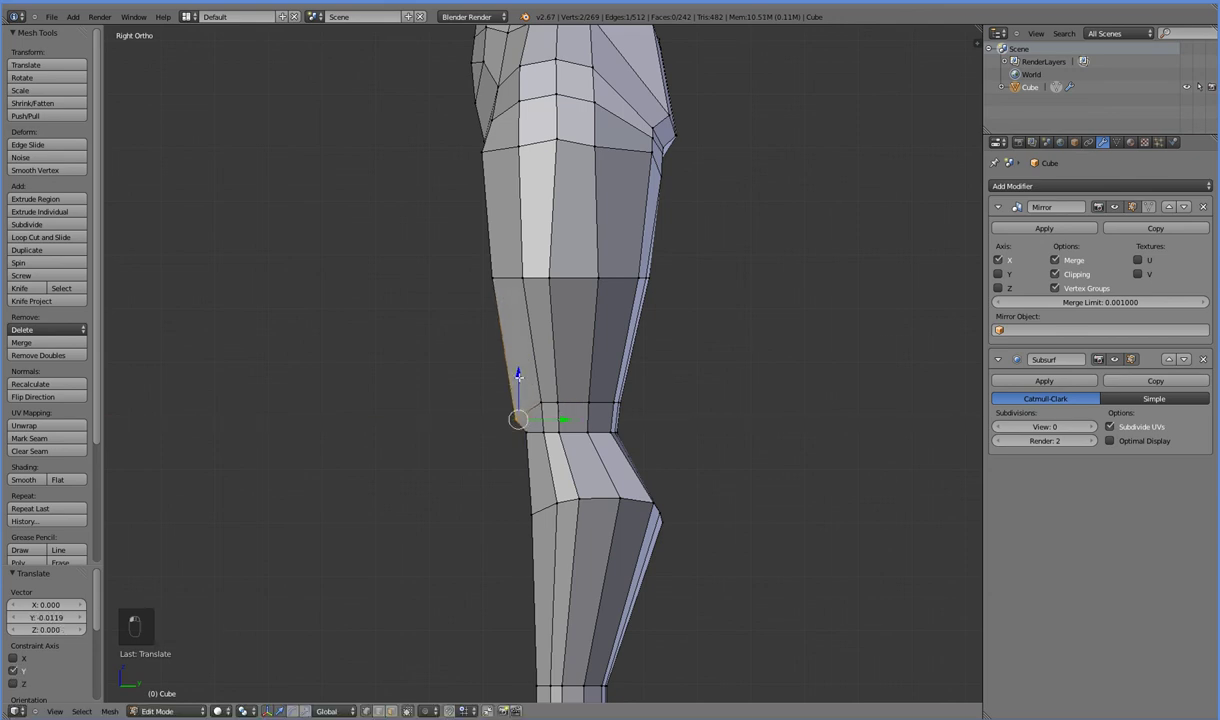
Select the upper knee loop vertex just outside the lowered front pair and move it -0.01796 along X.
right_click(546, 407)
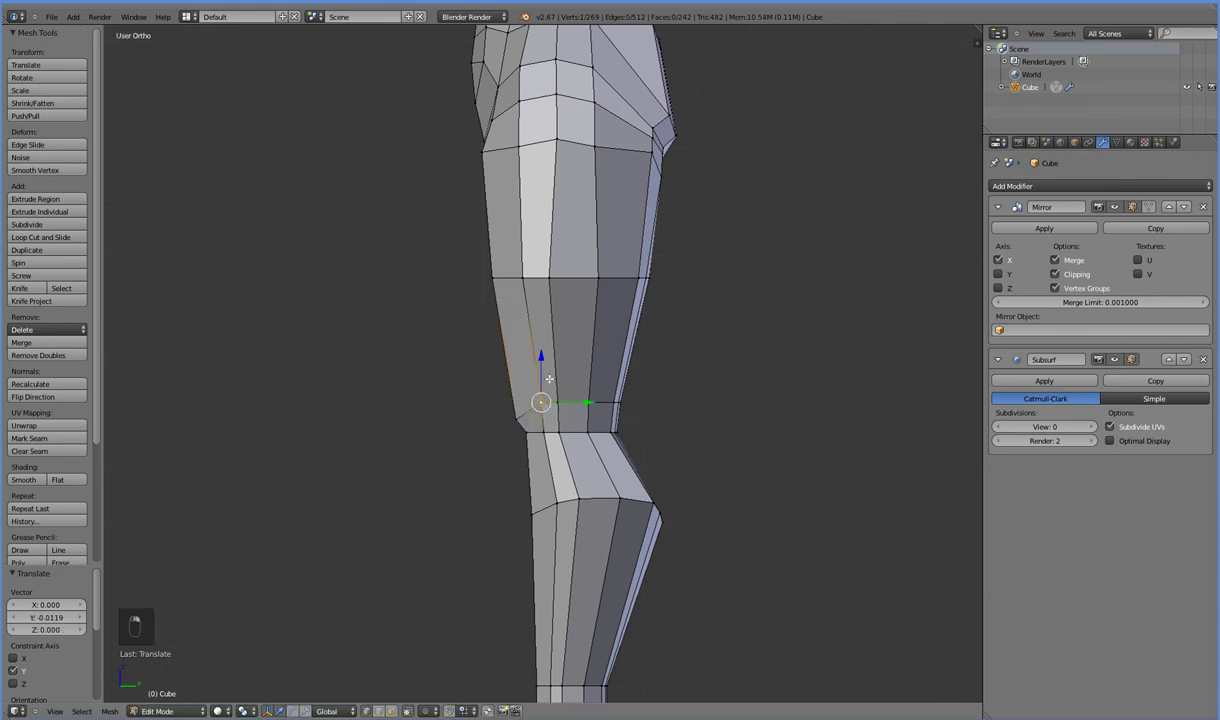
middle_drag(528, 362, 648, 425)
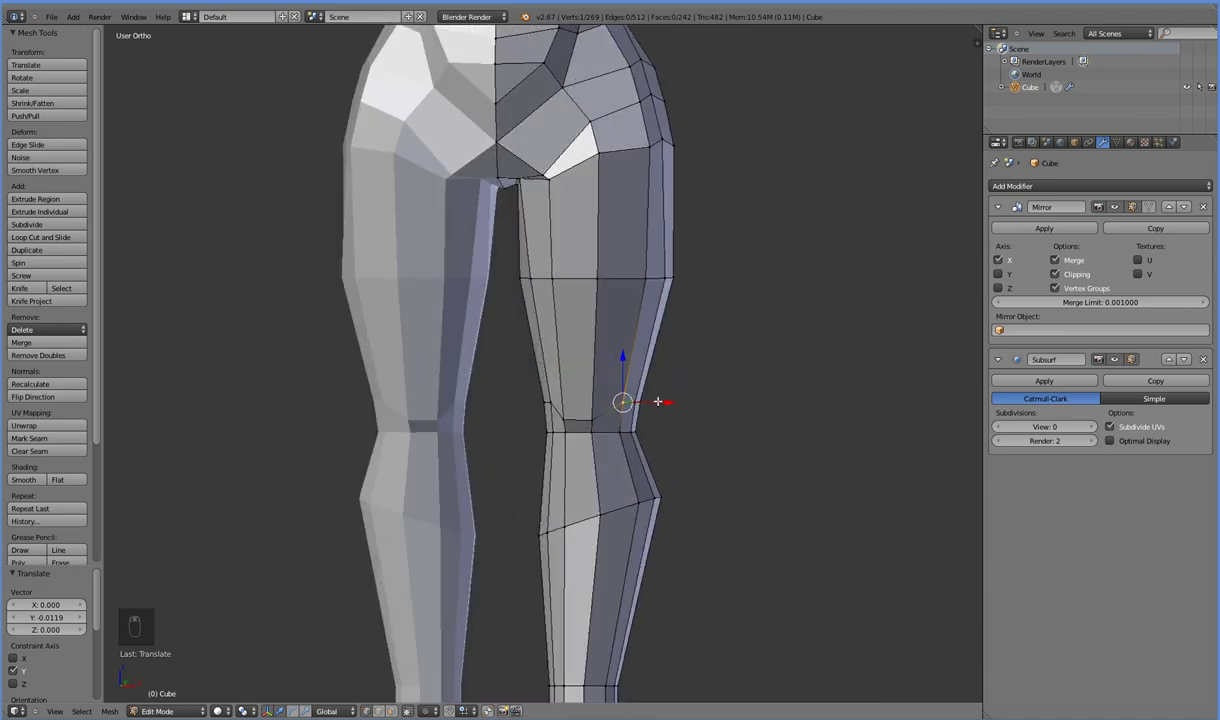
drag(666, 402, 657, 403)
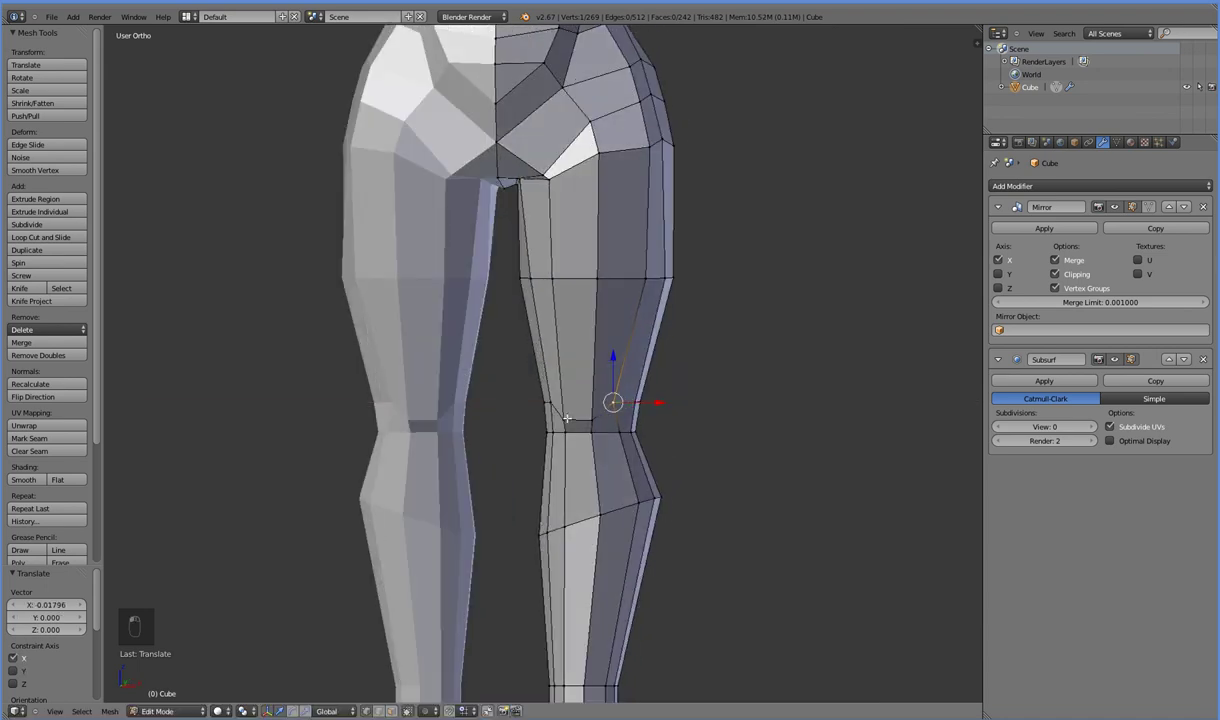
scroll(574, 459, down, 3)
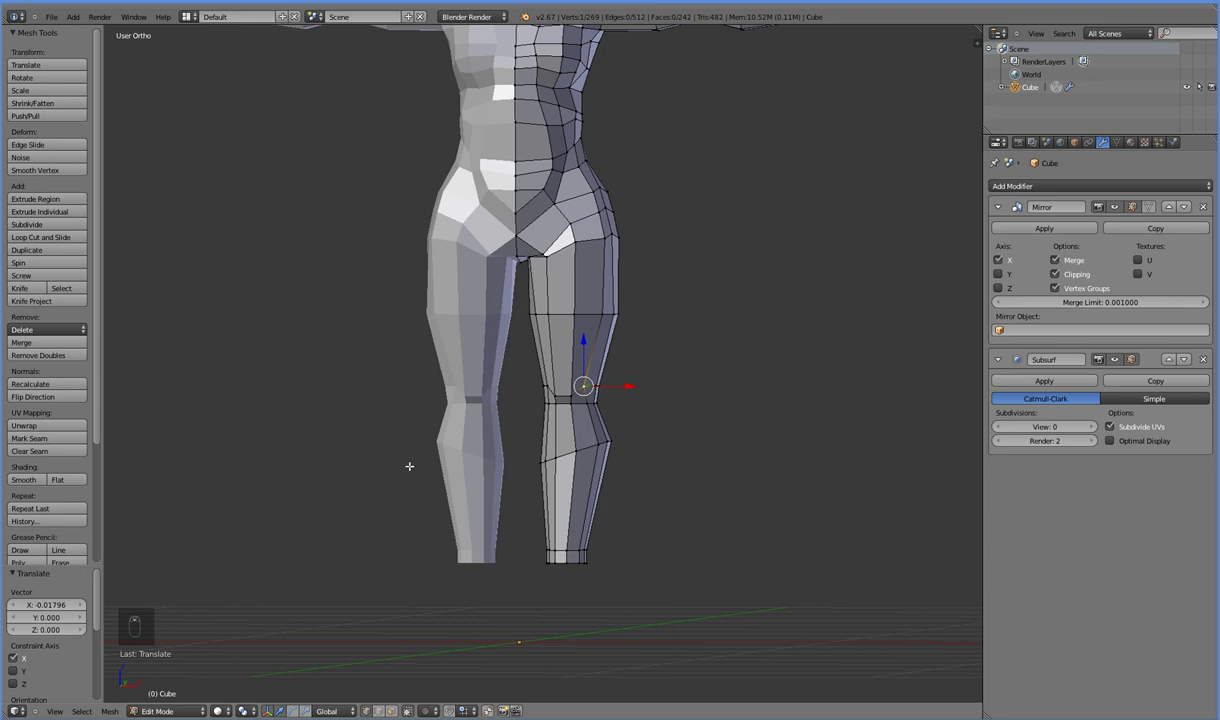